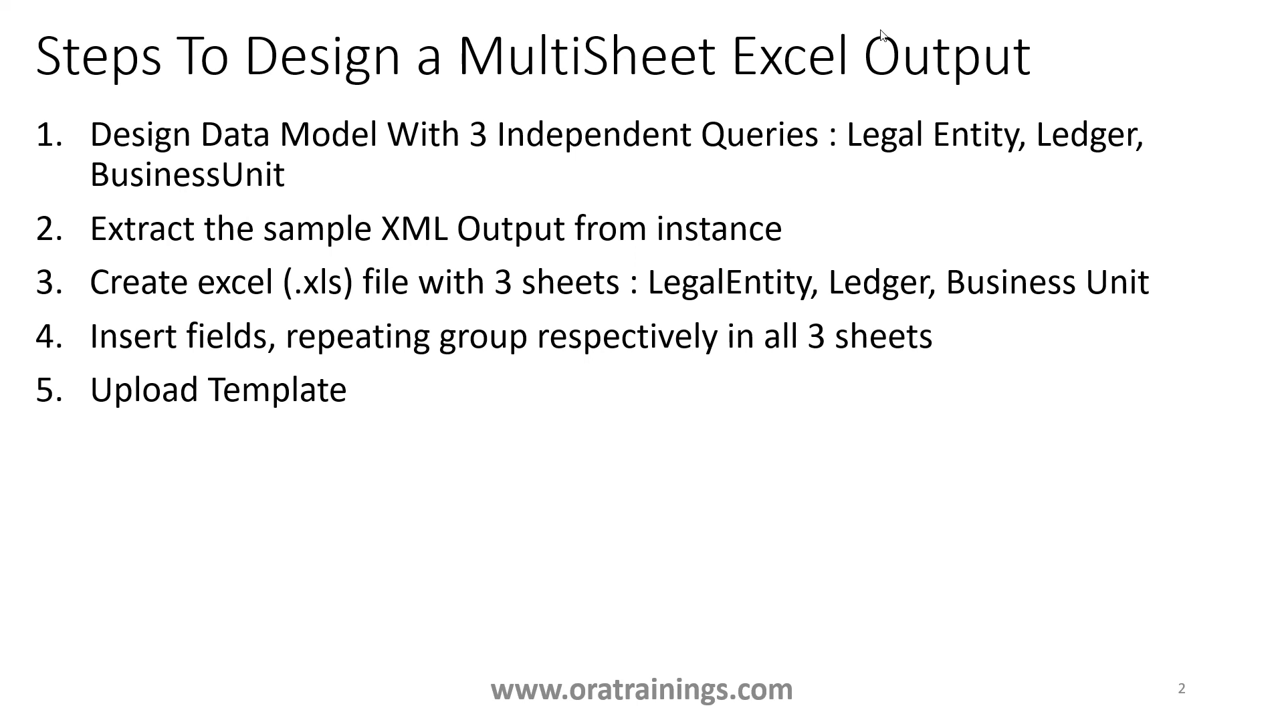
- Show slide 2 with the five multisheet Excel design steps, then bring up the window switcher
{"action": "key", "text": "alt+Tab"}
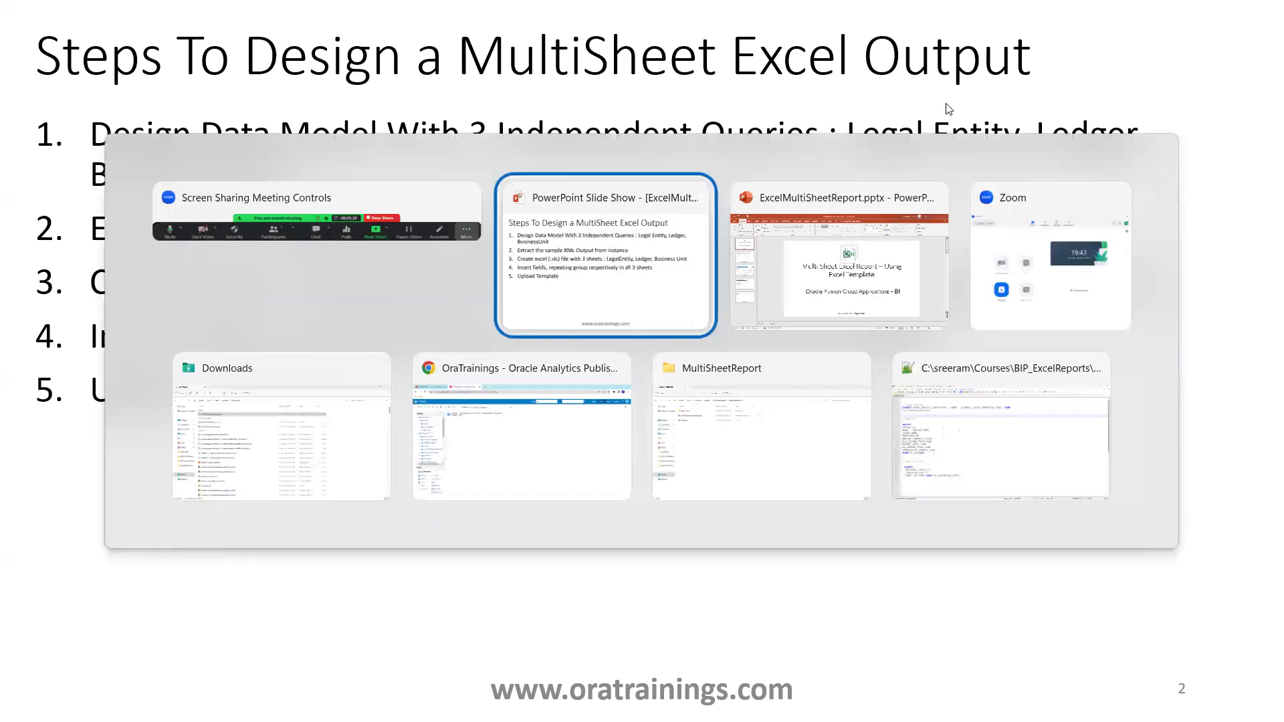
- Review the Legal Entity, Ledgers and Business Unit queries in Notes.txt, then return to the OraTrainings catalog
{"action": "key", "text": "Tab"}
{"action": "key", "text": "Tab"}
{"action": "key", "text": "Tab"}
{"action": "key", "text": "Tab"}
{"action": "key", "text": "Tab"}
{"action": "key", "text": "Tab"}
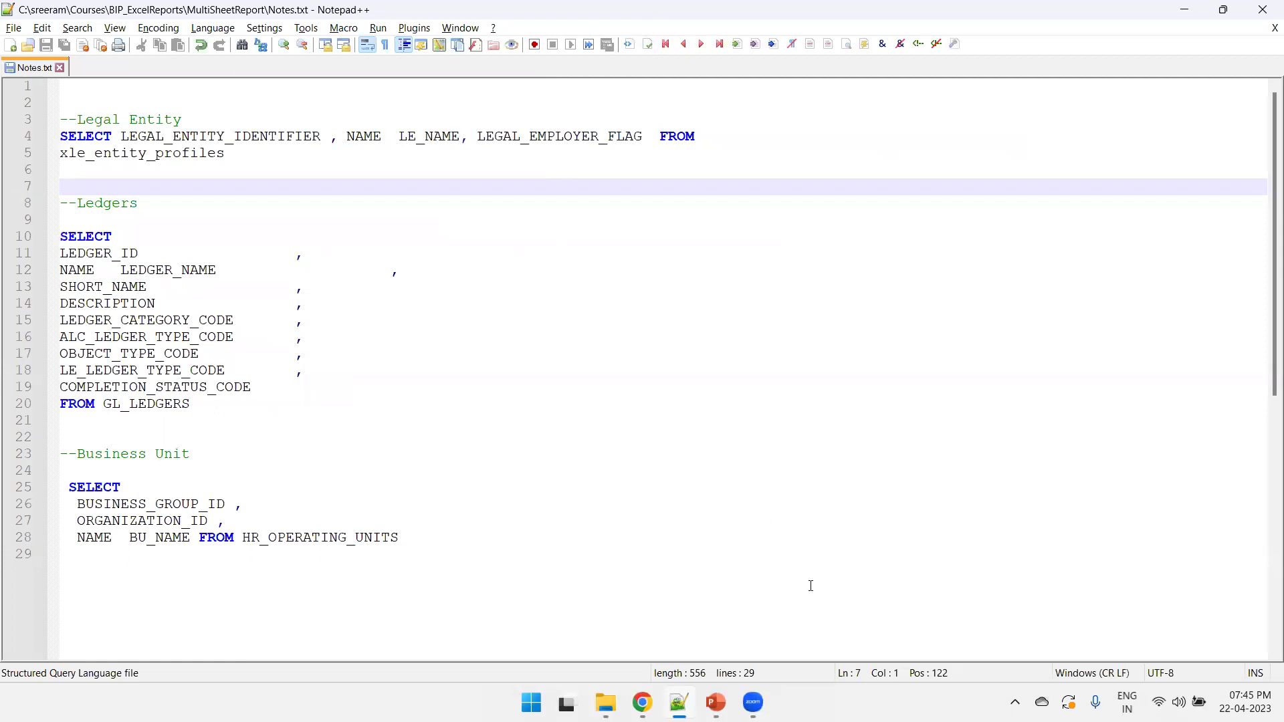
{"action": "key", "text": "alt+Tab"}
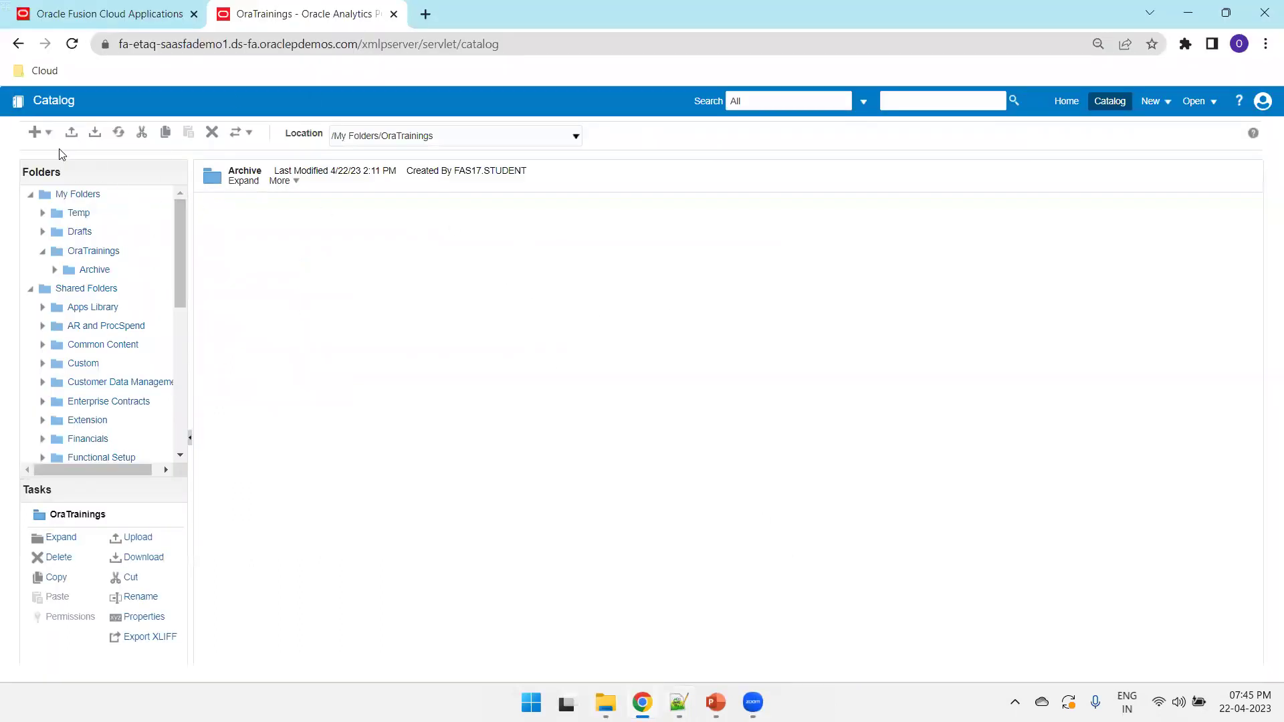
- Create a new data model and save it as MultisheetExcelDM in OraTrainings
{"action": "left_click", "coordinate": [48, 133]}
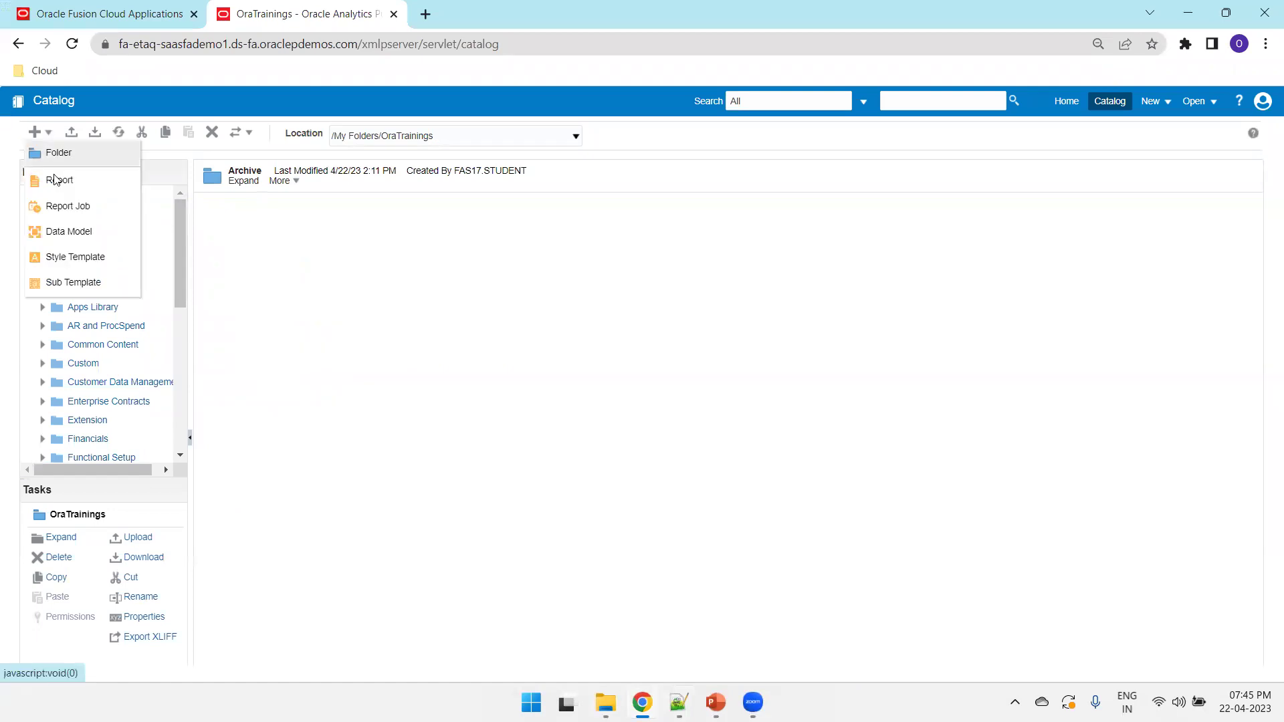
{"action": "left_click", "coordinate": [76, 232]}
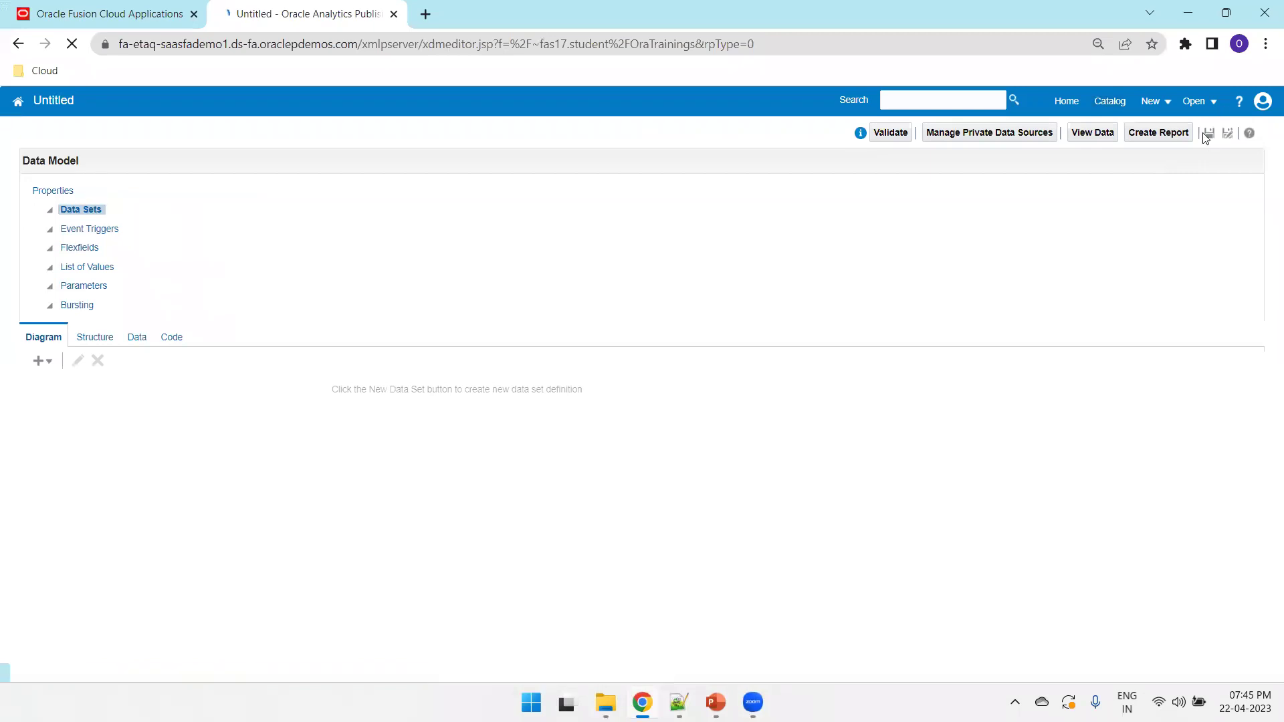
{"action": "left_click", "coordinate": [1210, 136]}
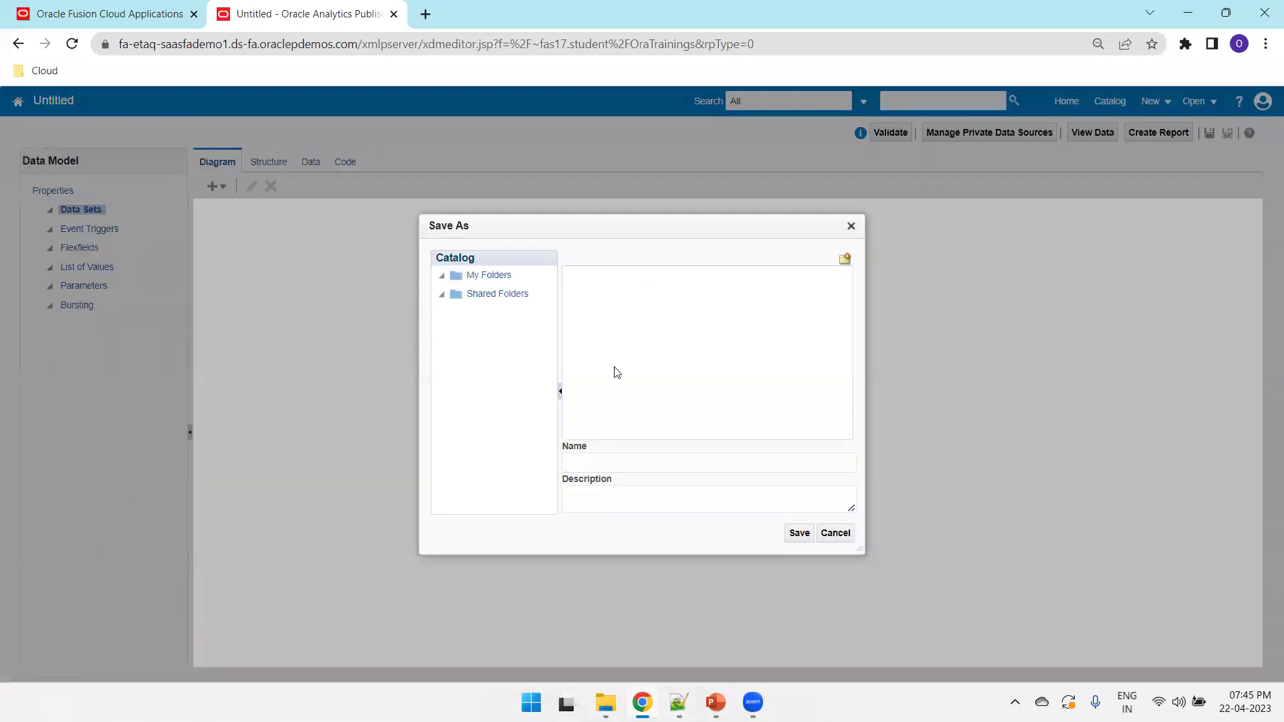
{"action": "left_click", "coordinate": [635, 464]}
{"action": "type", "text": "MultisheetExcelDM"}
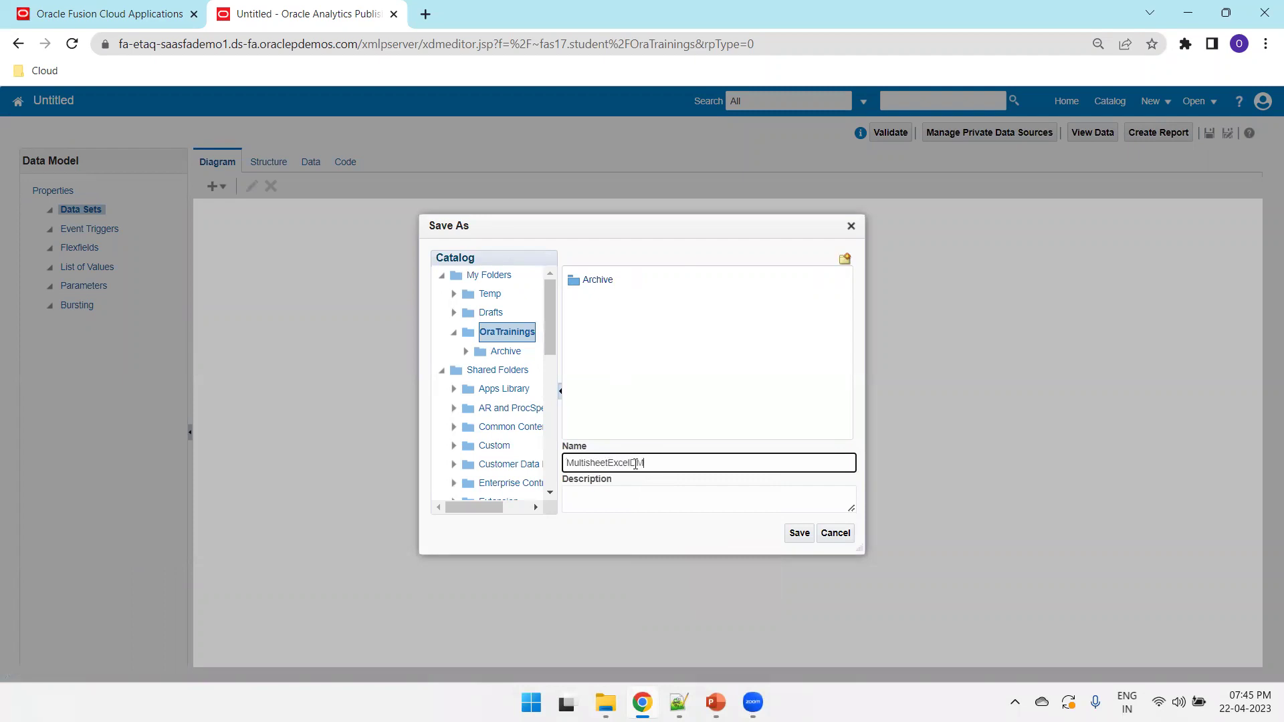
{"action": "left_click", "coordinate": [797, 533]}
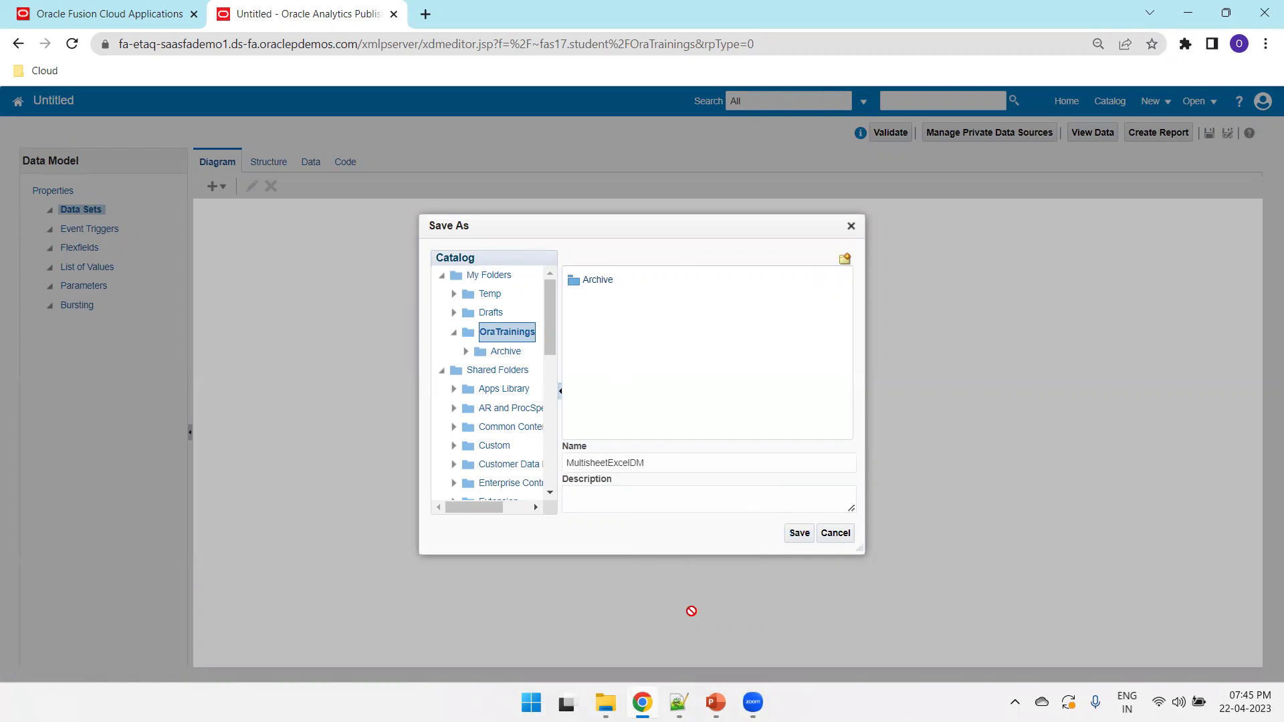
- Select the Legal Entity query in Notes.txt and return to start a new data set
{"action": "key", "text": "alt+Tab"}
{"action": "left_click_drag", "start_coordinate": [249, 161], "coordinate": [37, 146]}
{"action": "key", "text": "ctrl+c"}
{"action": "key", "text": "alt+Tab"}
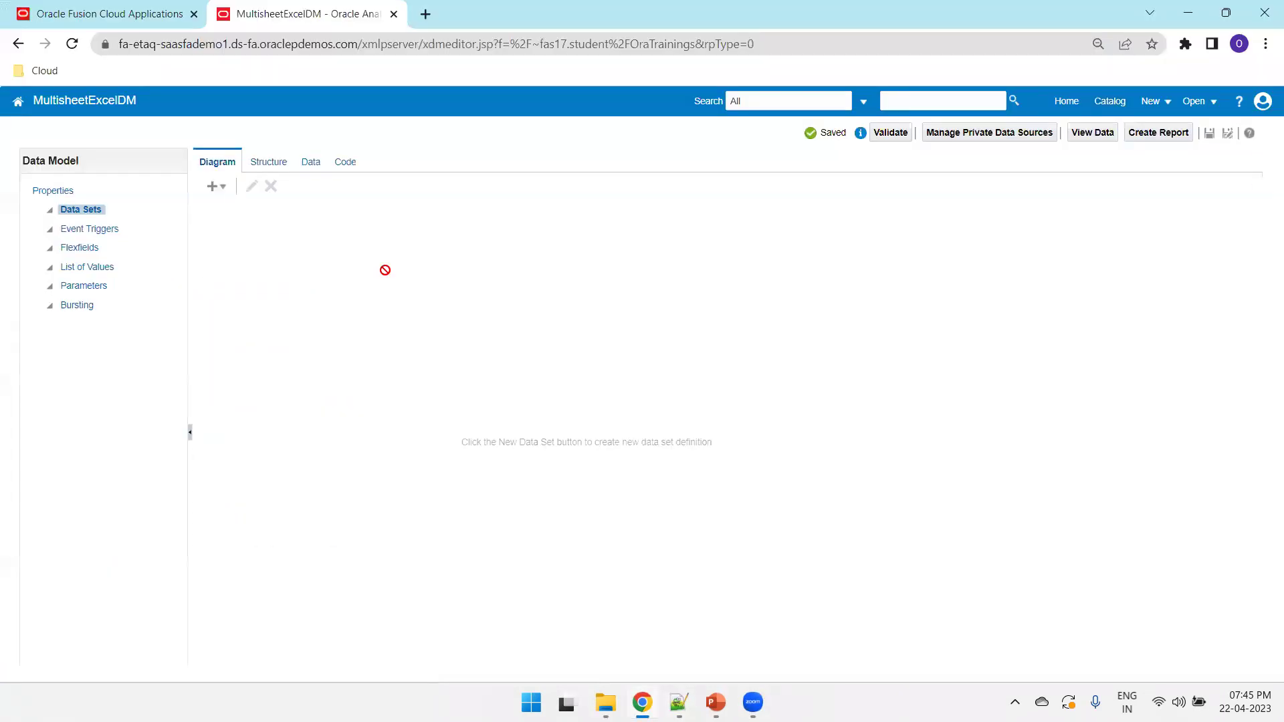
{"action": "left_click", "coordinate": [215, 185]}
- Add the LegalEntityQ SQL data set on ApplicationDB_FSCM with the pasted Legal Entity query
{"action": "left_click", "coordinate": [227, 203]}
{"action": "left_click", "coordinate": [524, 393]}
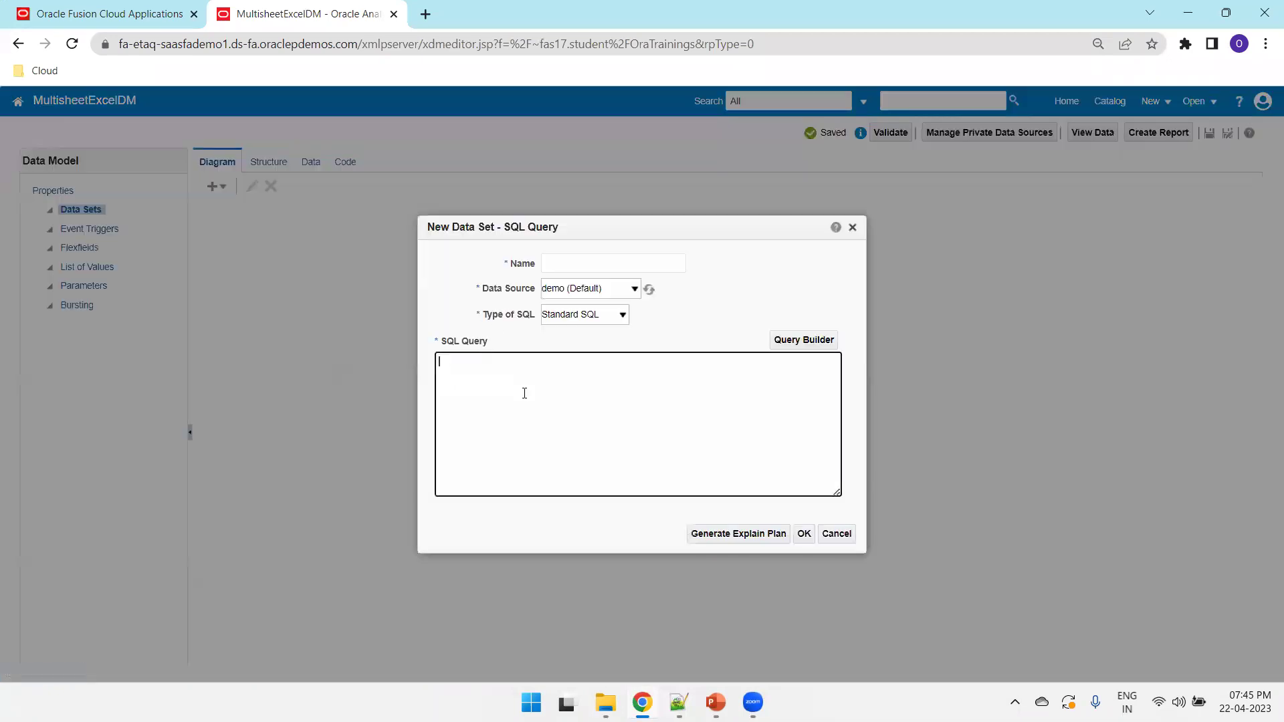
{"action": "key", "text": "ctrl+v"}
{"action": "left_click", "coordinate": [580, 290]}
{"action": "left_click", "coordinate": [633, 329]}
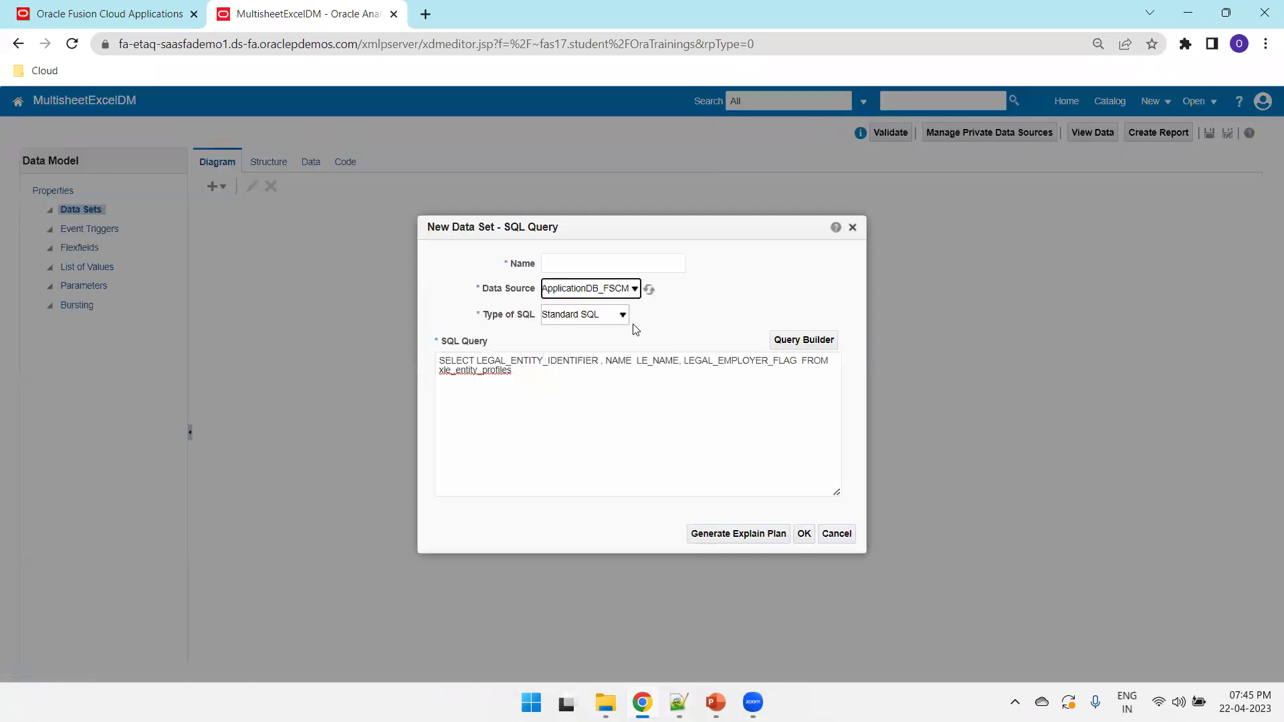
{"action": "left_click", "coordinate": [612, 262]}
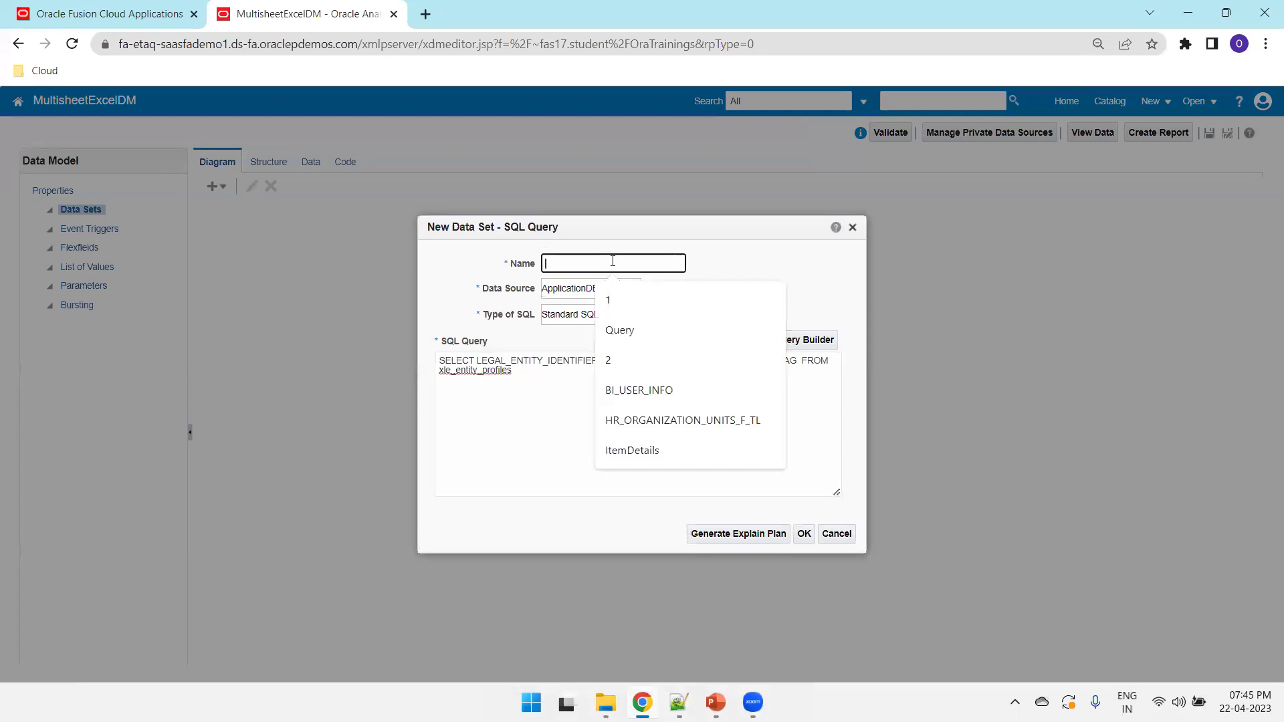
{"action": "type", "text": "Legal"}
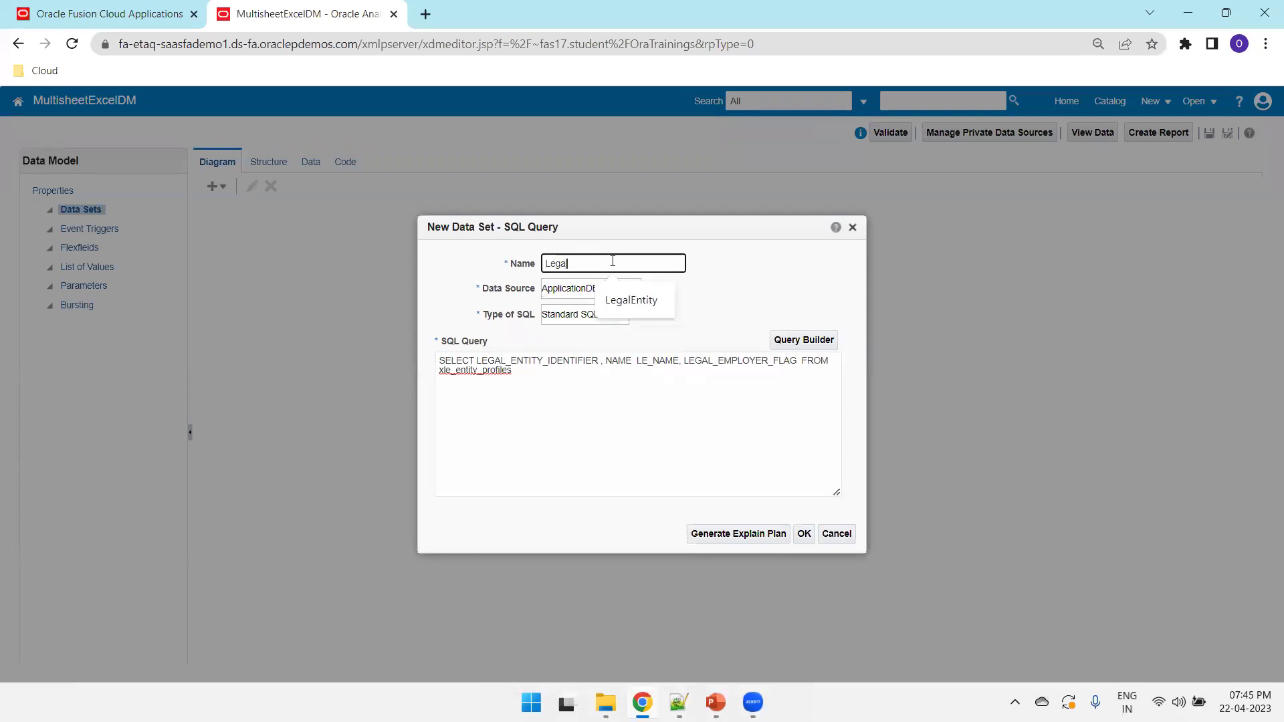
{"action": "type", "text": "EntityQ"}
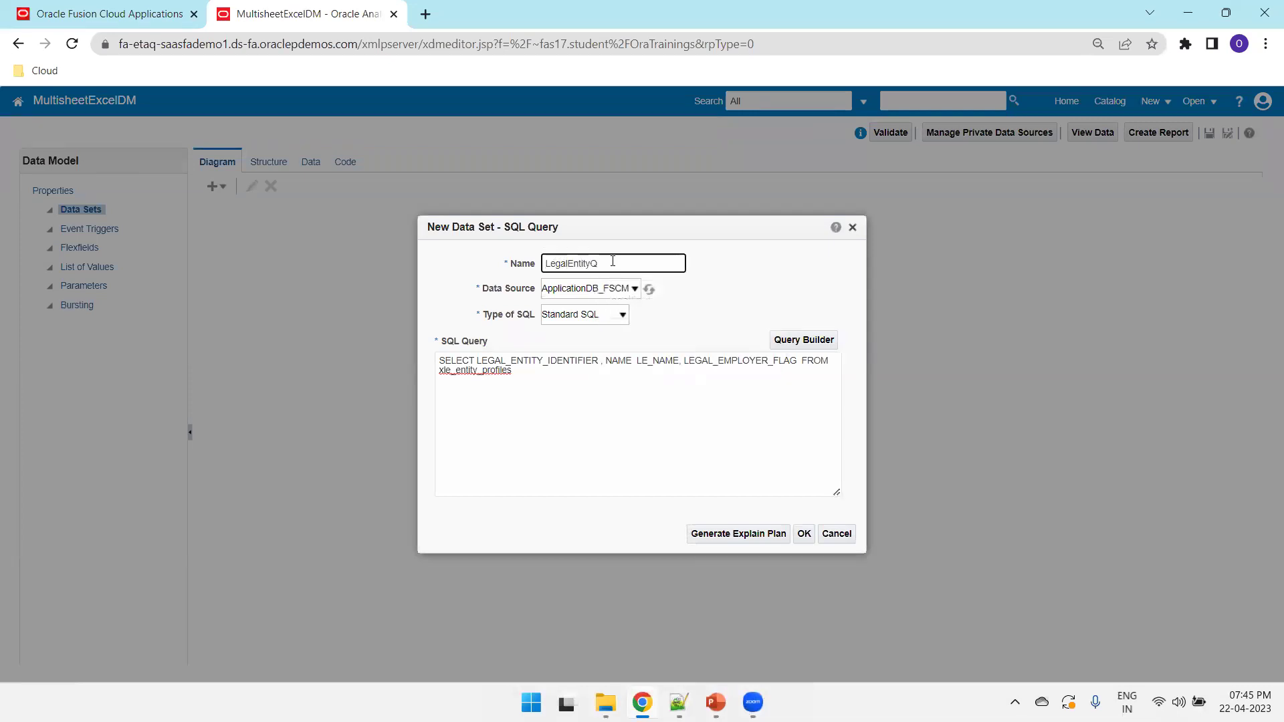
{"action": "left_click", "coordinate": [804, 533]}
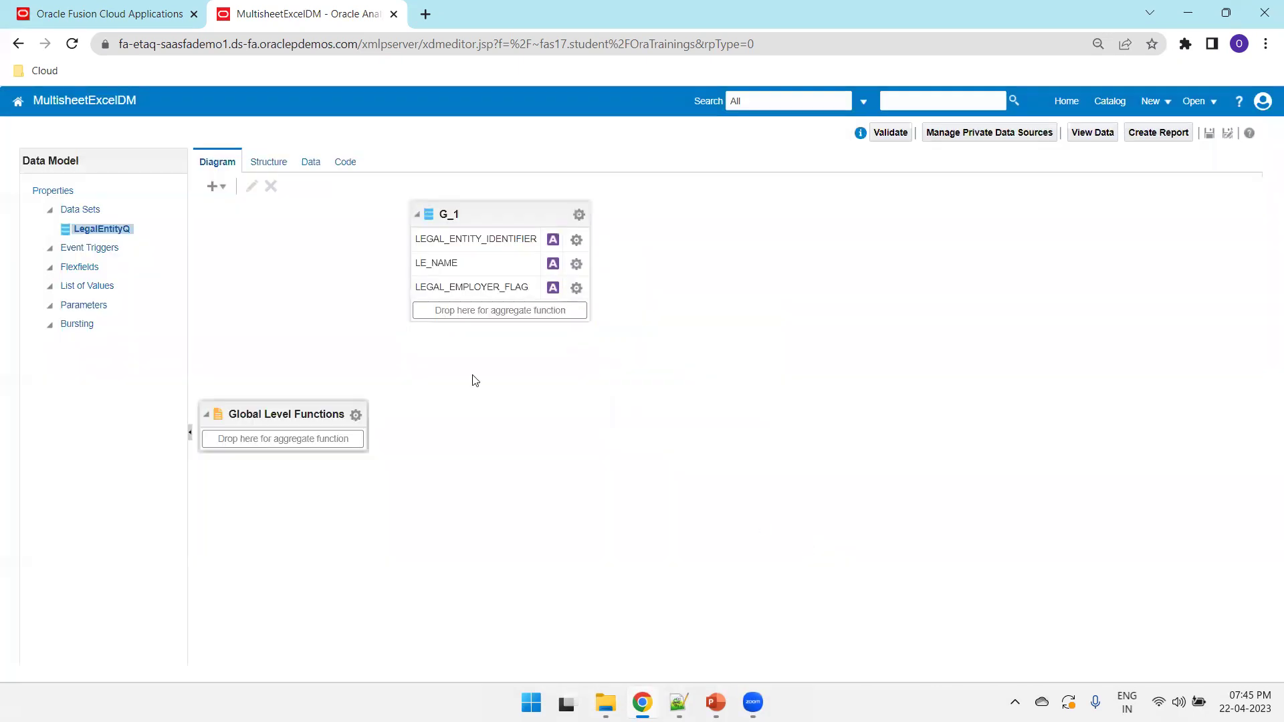
- Copy the Ledgers query (lines 10–20) from Notes.txt
{"action": "key", "text": "alt+Tab"}
{"action": "left_click_drag", "start_coordinate": [197, 421], "coordinate": [34, 245]}
{"action": "key", "text": "ctrl+c"}
{"action": "key", "text": "alt+Tab"}
- Add the LedgerQ SQL data set on ApplicationDB_FSCM with the pasted Ledgers query
{"action": "left_click", "coordinate": [212, 186]}
{"action": "left_click", "coordinate": [244, 203]}
{"action": "left_click", "coordinate": [576, 409]}
{"action": "left_click", "coordinate": [625, 289]}
{"action": "left_click", "coordinate": [499, 391]}
{"action": "key", "text": "ctrl+v"}
{"action": "left_click", "coordinate": [578, 291]}
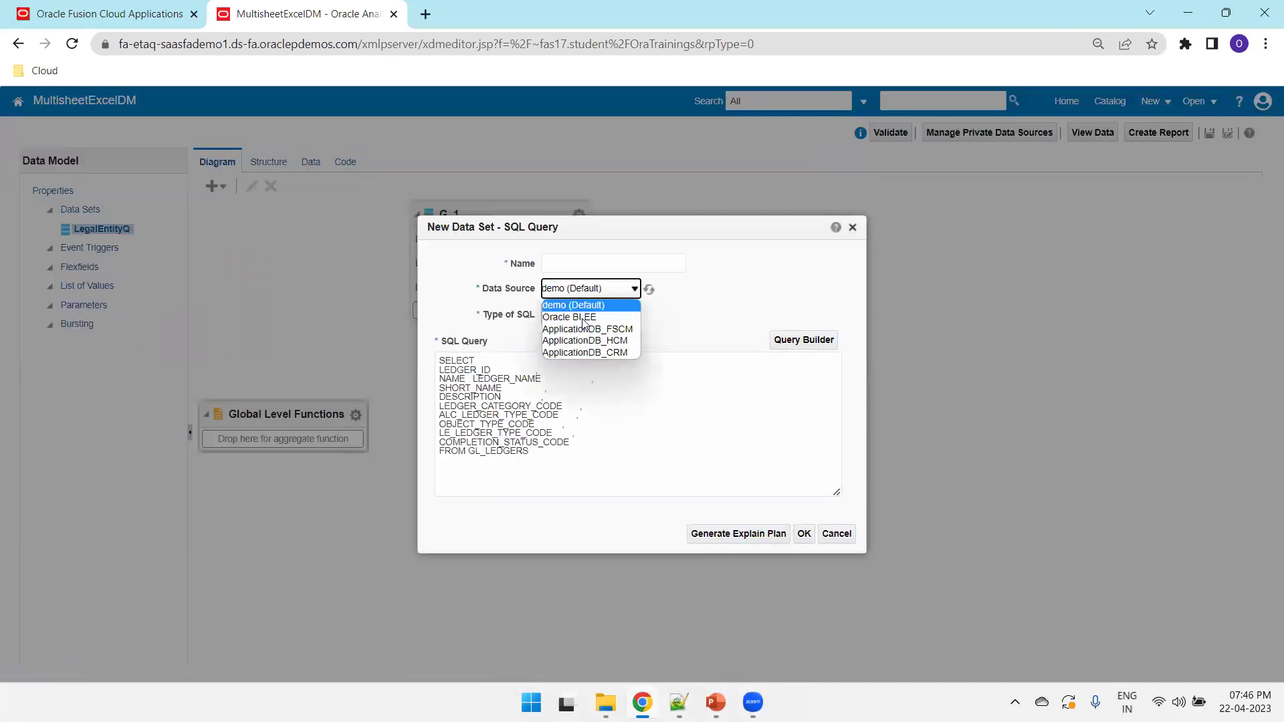
{"action": "left_click", "coordinate": [581, 331]}
{"action": "left_click", "coordinate": [570, 258]}
{"action": "type", "text": "LedgerQ"}
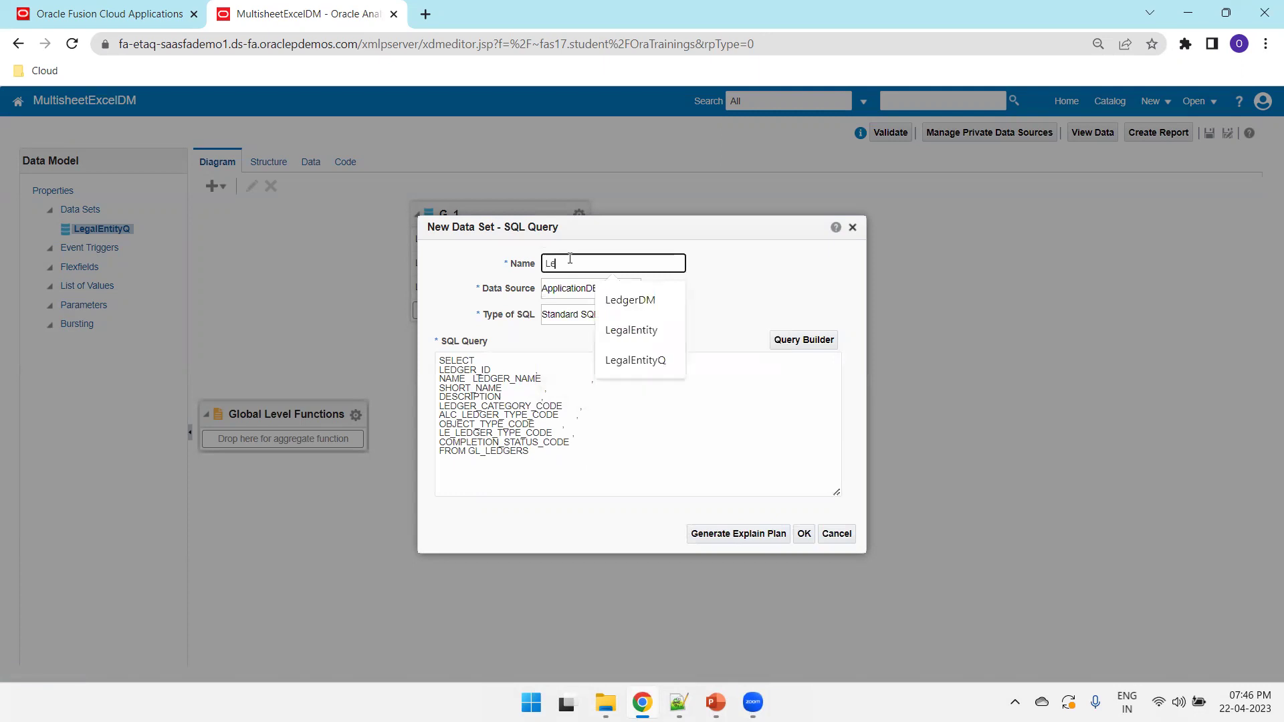
{"action": "left_click", "coordinate": [803, 533]}
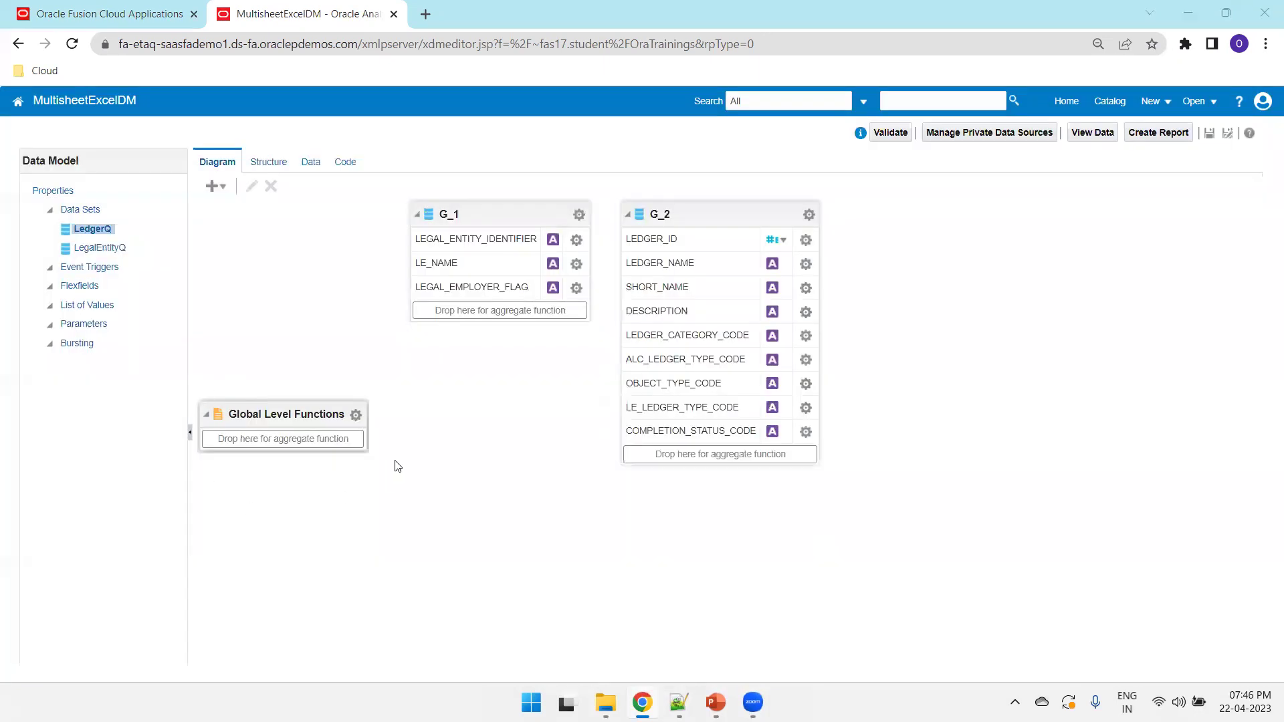
{"action": "key", "text": "alt+Tab"}
- Add the BUQ SQL data set on ApplicationDB_FSCM using the Business Unit query
{"action": "left_click_drag", "start_coordinate": [411, 539], "coordinate": [49, 494]}
{"action": "key", "text": "alt+Tab"}
{"action": "left_click", "coordinate": [214, 185]}
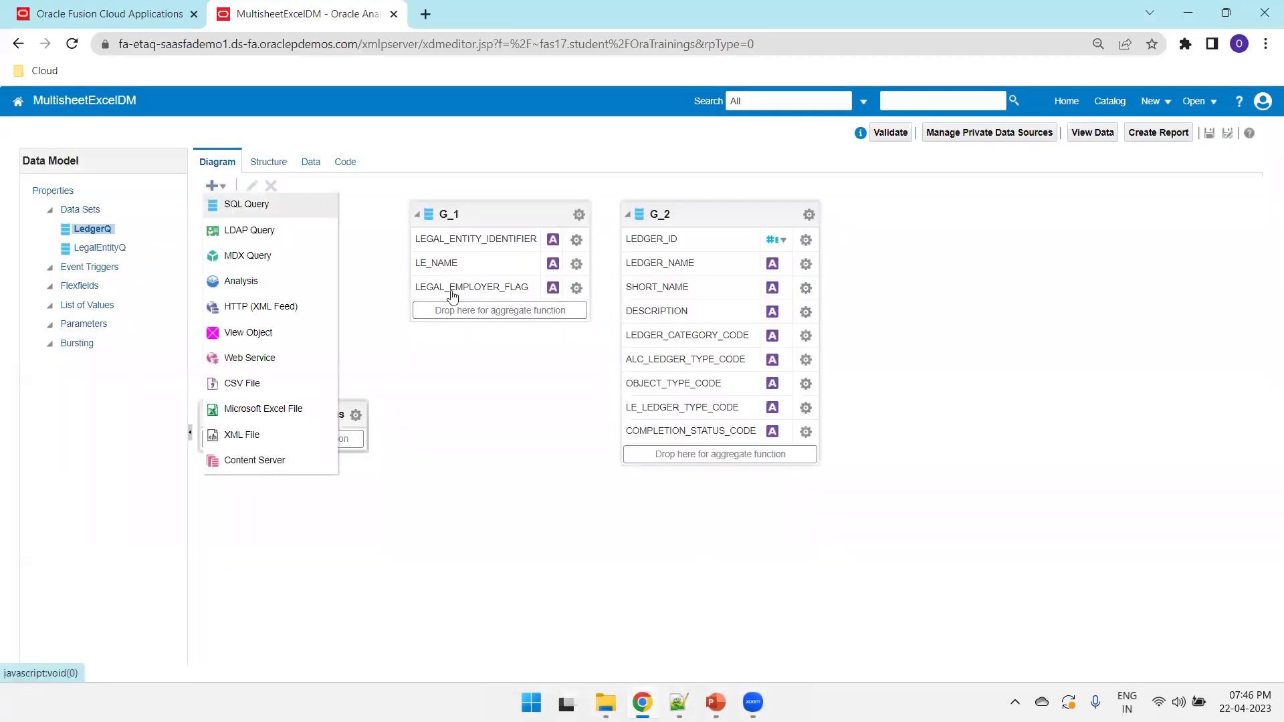
{"action": "left_click", "coordinate": [246, 204]}
{"action": "left_click", "coordinate": [659, 381]}
{"action": "key", "text": "ctrl+v"}
{"action": "left_click", "coordinate": [611, 288]}
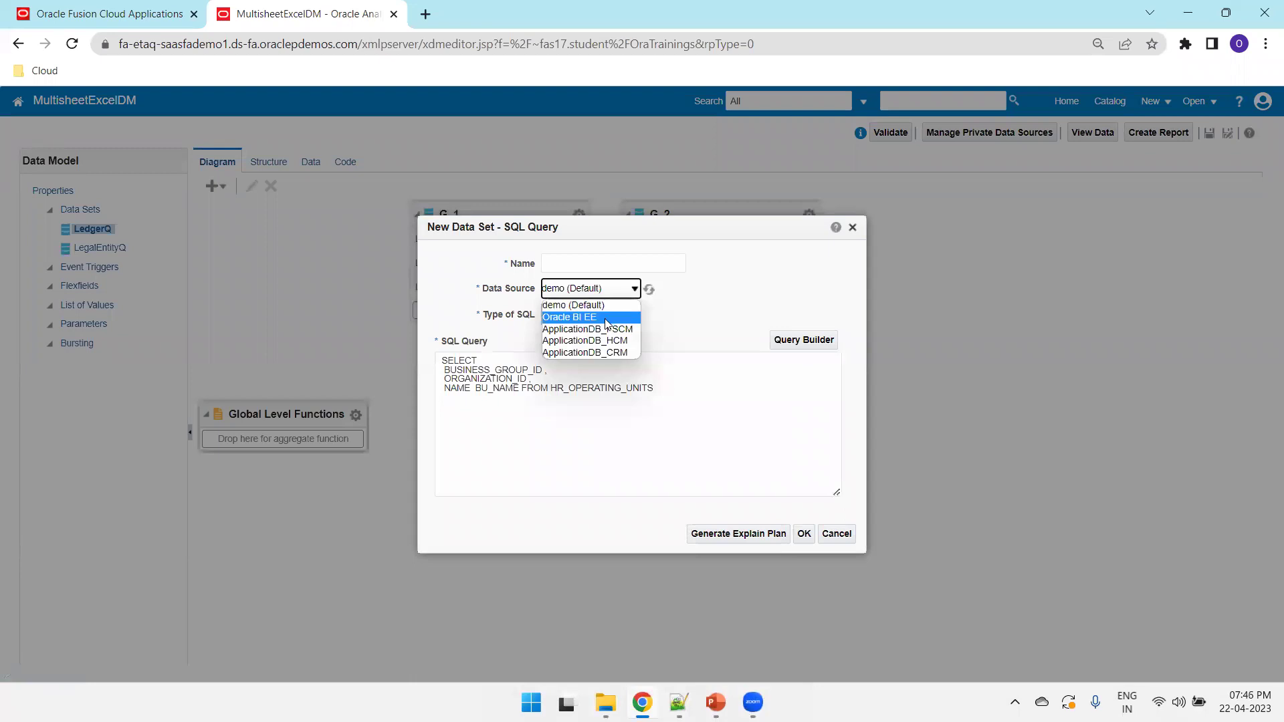
{"action": "left_click", "coordinate": [605, 329]}
{"action": "left_click", "coordinate": [595, 266]}
{"action": "type", "text": "BUQ"}
{"action": "left_click", "coordinate": [806, 533]}
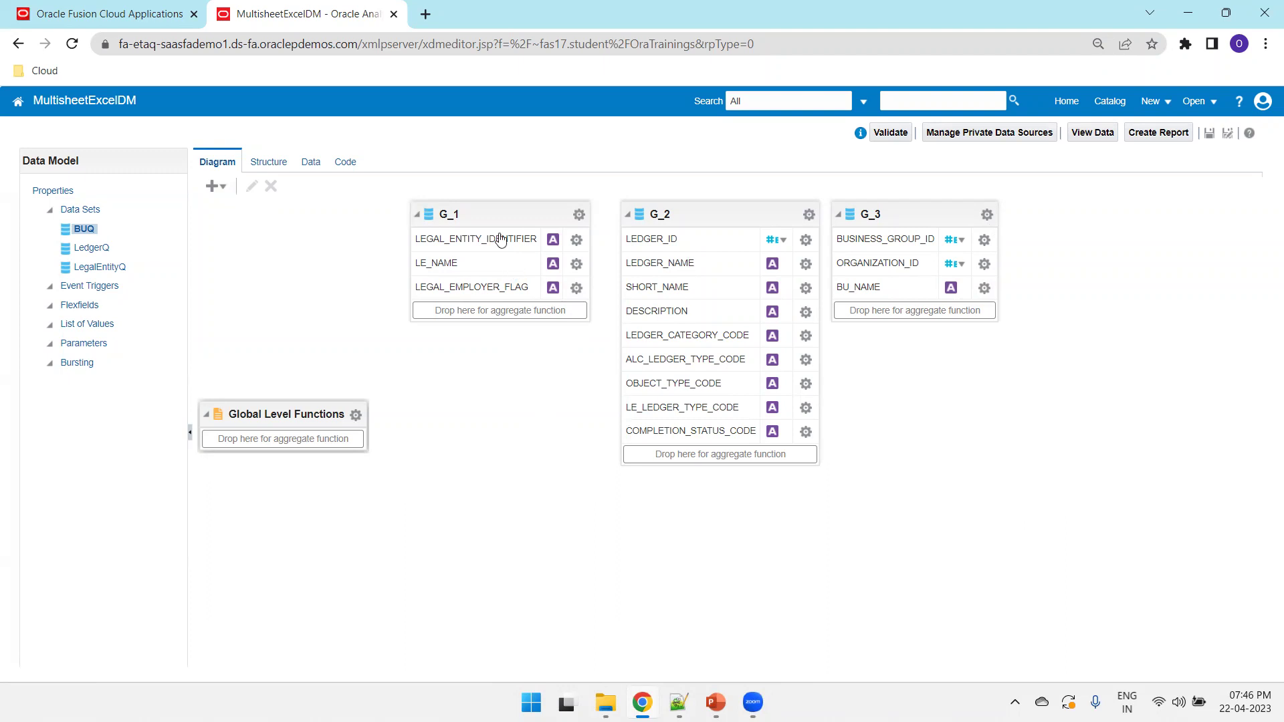
- Shift the G_1, G_2 and G_3 group boxes slightly left
{"action": "left_click_drag", "start_coordinate": [476, 214], "coordinate": [434, 215]}
{"action": "left_click_drag", "start_coordinate": [686, 216], "coordinate": [642, 217]}
{"action": "left_click_drag", "start_coordinate": [916, 220], "coordinate": [882, 220]}
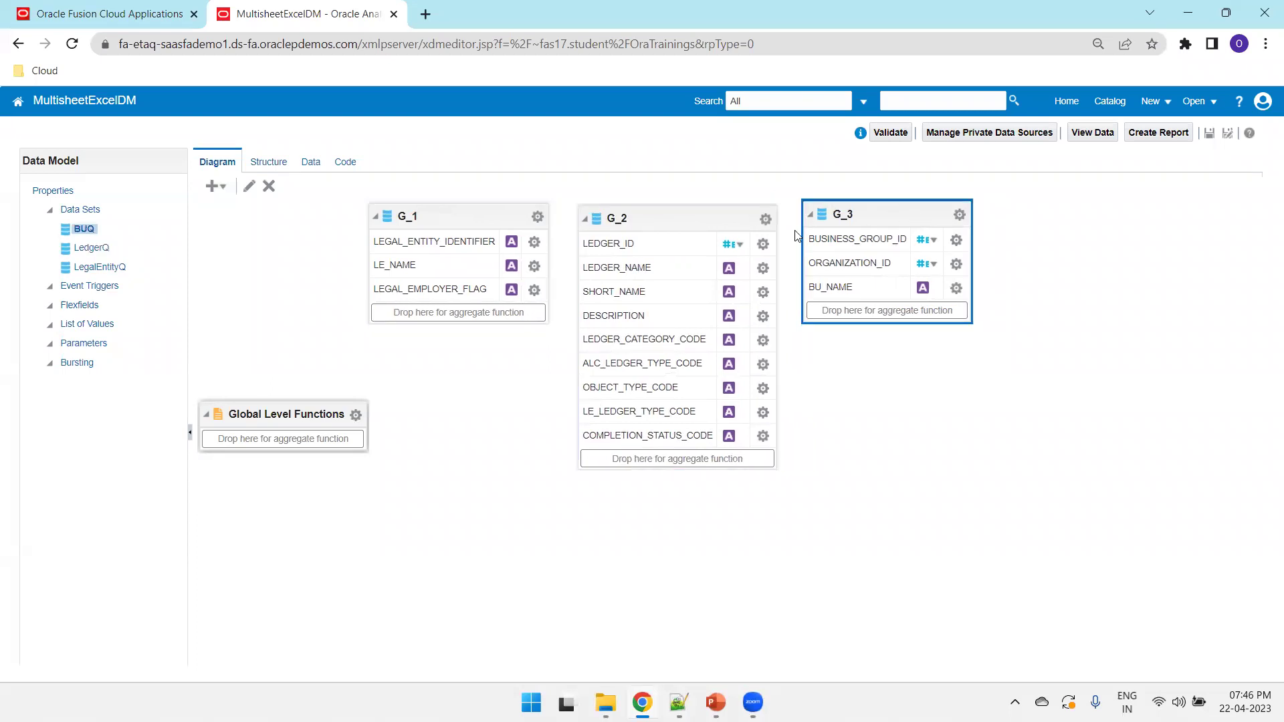
- Rename group G_1 to LE, with LE as its display name too
{"action": "left_click", "coordinate": [537, 216]}
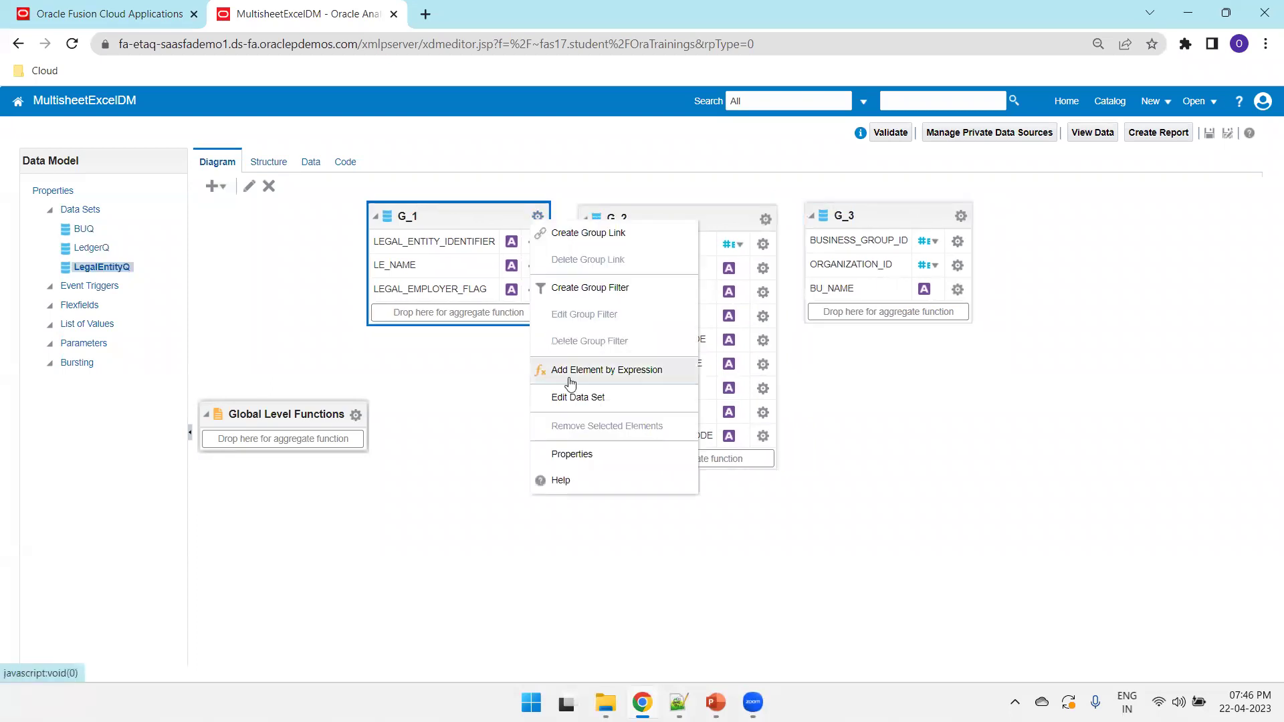
{"action": "left_click", "coordinate": [582, 454]}
{"action": "double_click", "coordinate": [605, 350]}
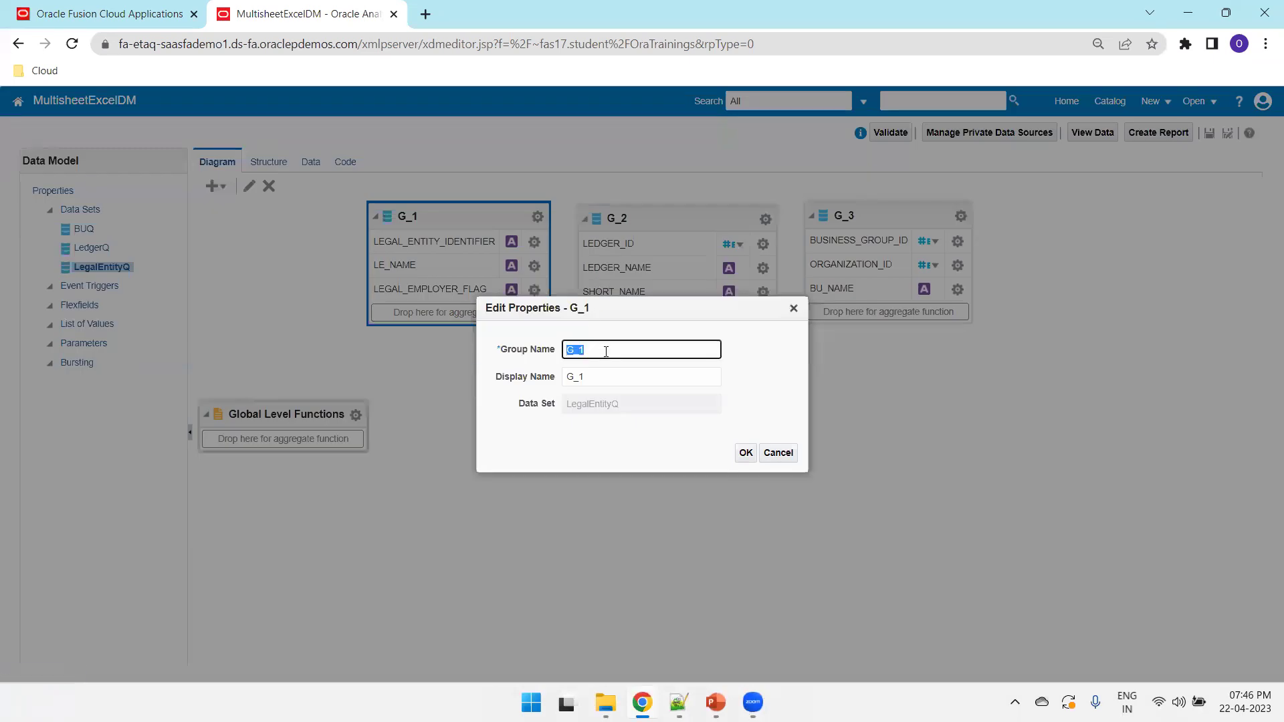
{"action": "type", "text": "L"}
{"action": "key", "text": "Tab"}
{"action": "key", "text": "ctrl+v"}
{"action": "left_click", "coordinate": [747, 455]}
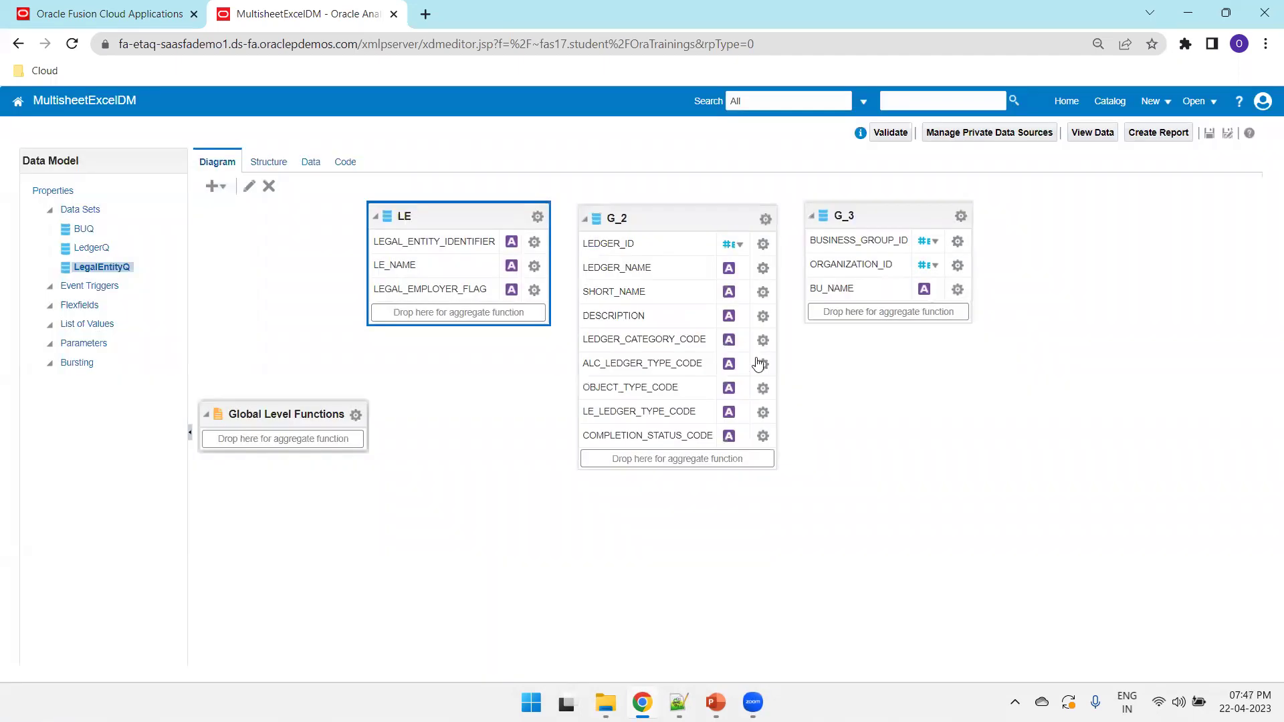
- Rename group G_2 to LEDGER, using LEDGER as its display name
{"action": "left_click", "coordinate": [765, 219]}
{"action": "left_click", "coordinate": [793, 458]}
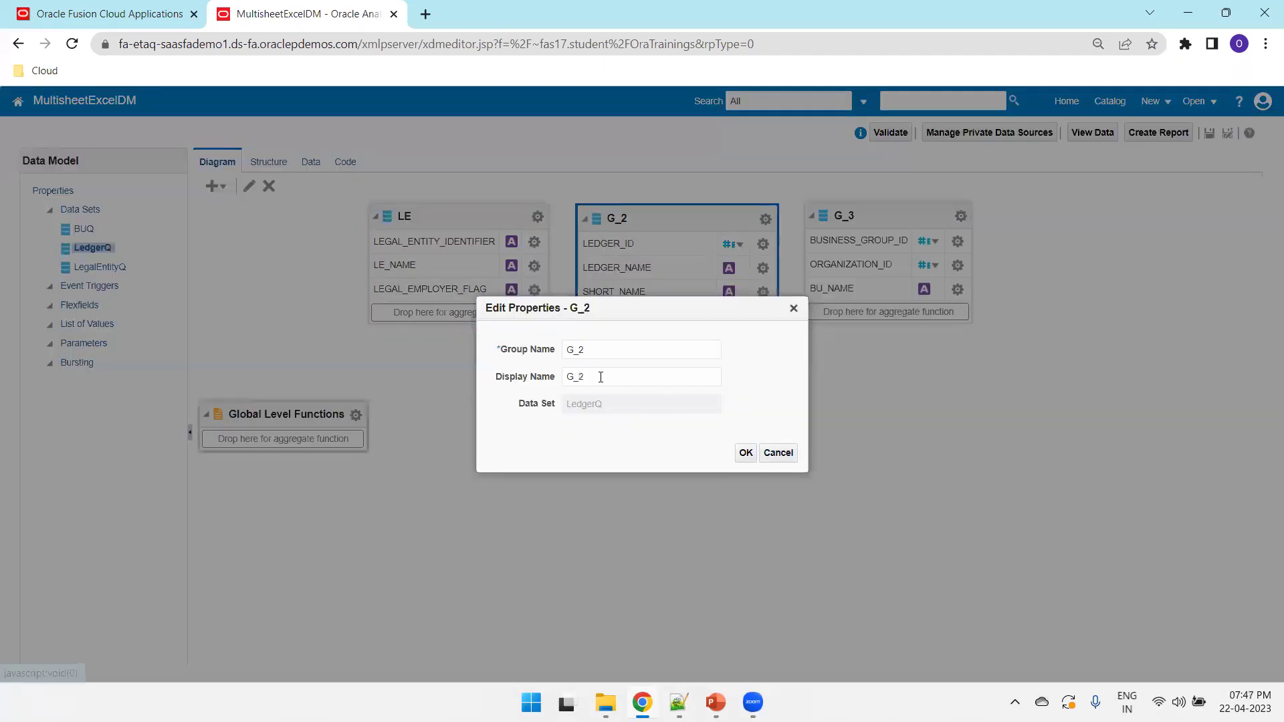
{"action": "double_click", "coordinate": [596, 353]}
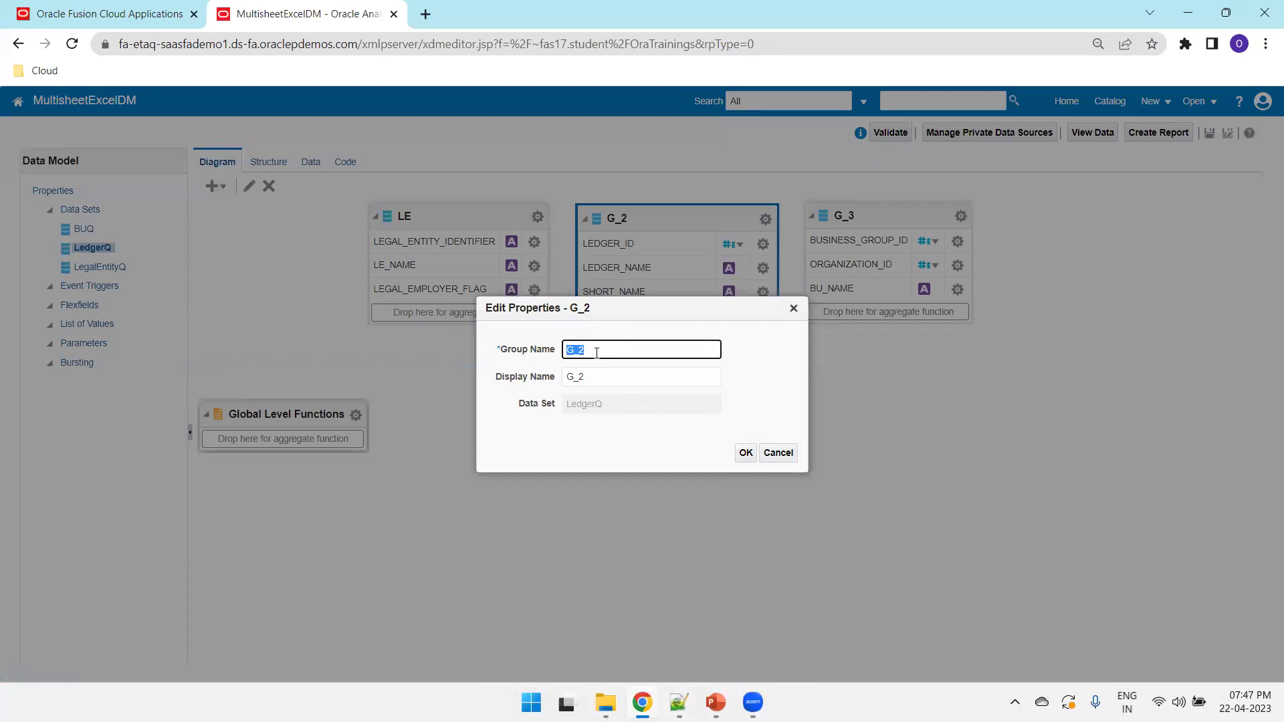
{"action": "type", "text": "LEDGER"}
{"action": "key", "text": "Tab"}
{"action": "key", "text": "shift+Tab"}
{"action": "key", "text": "ctrl+c"}
{"action": "key", "text": "Tab"}
{"action": "key", "text": "ctrl+v"}
{"action": "left_click", "coordinate": [746, 453]}
- Rename group G_3 to BU and save the data model
{"action": "left_click", "coordinate": [849, 216]}
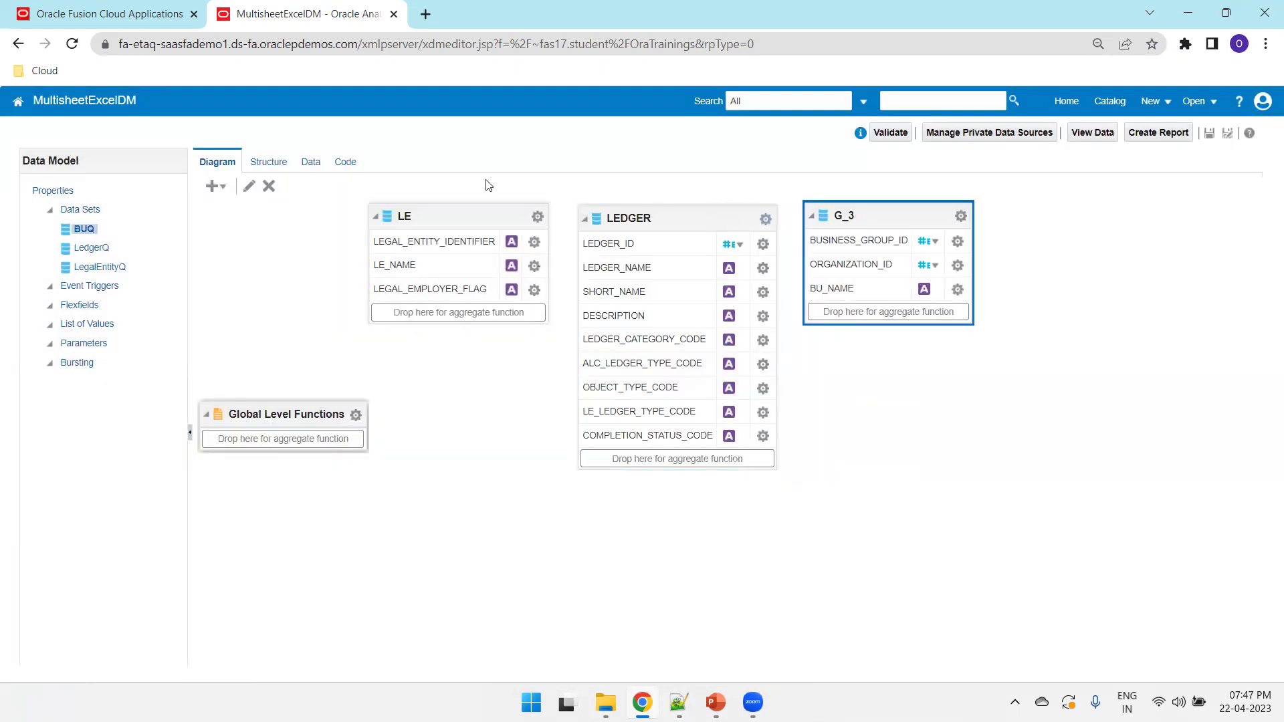
{"action": "left_click", "coordinate": [960, 215]}
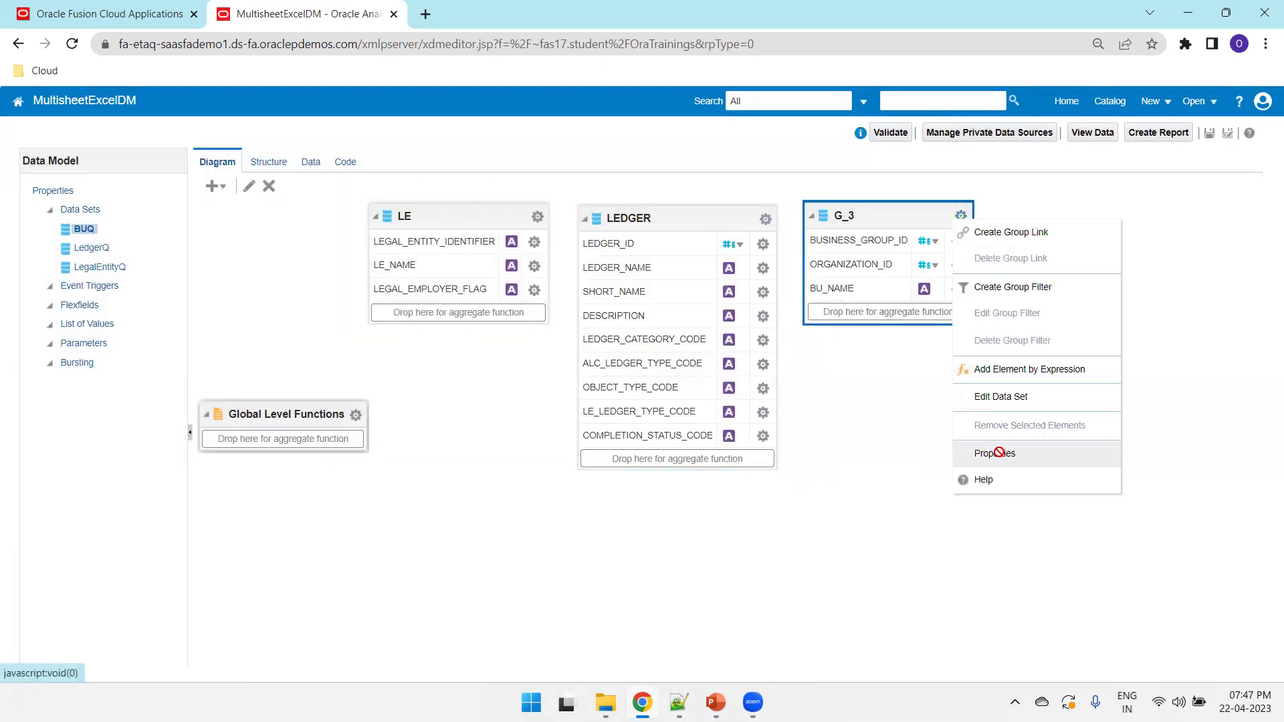
{"action": "left_click", "coordinate": [997, 452]}
{"action": "type", "text": "BU"}
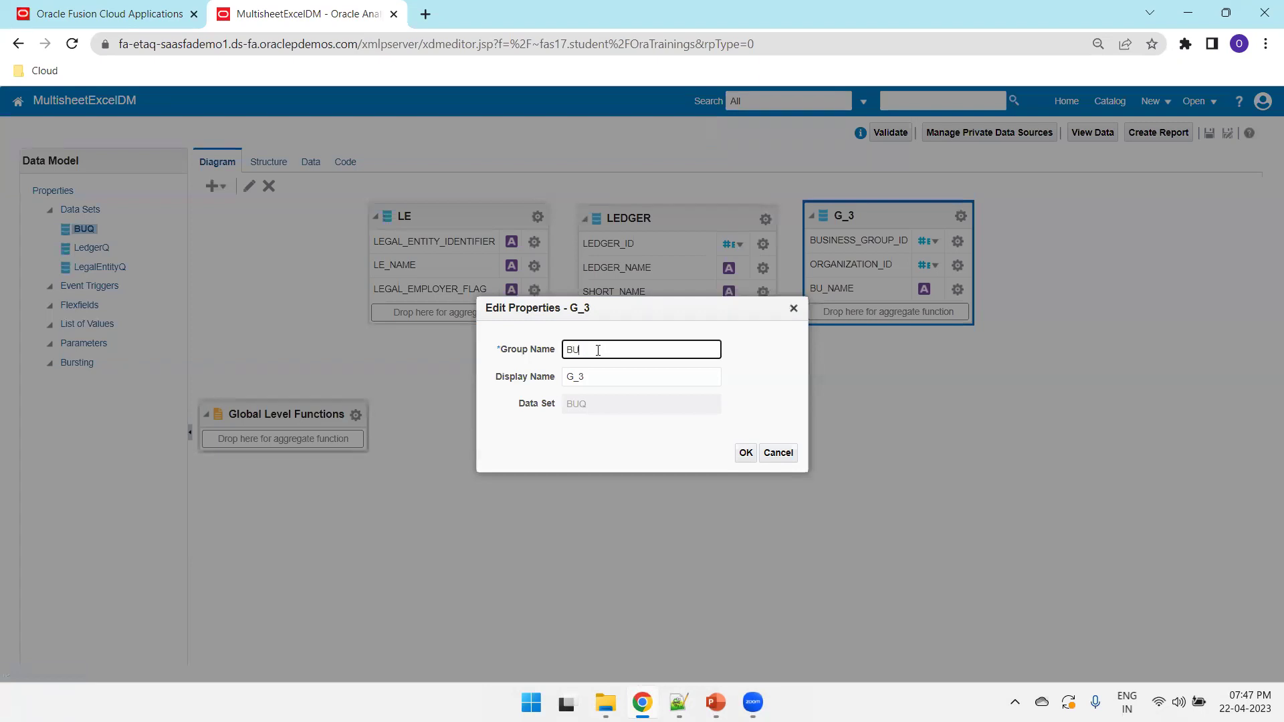
{"action": "key", "text": "Tab"}
{"action": "type", "text": "B"}
{"action": "left_click", "coordinate": [746, 453]}
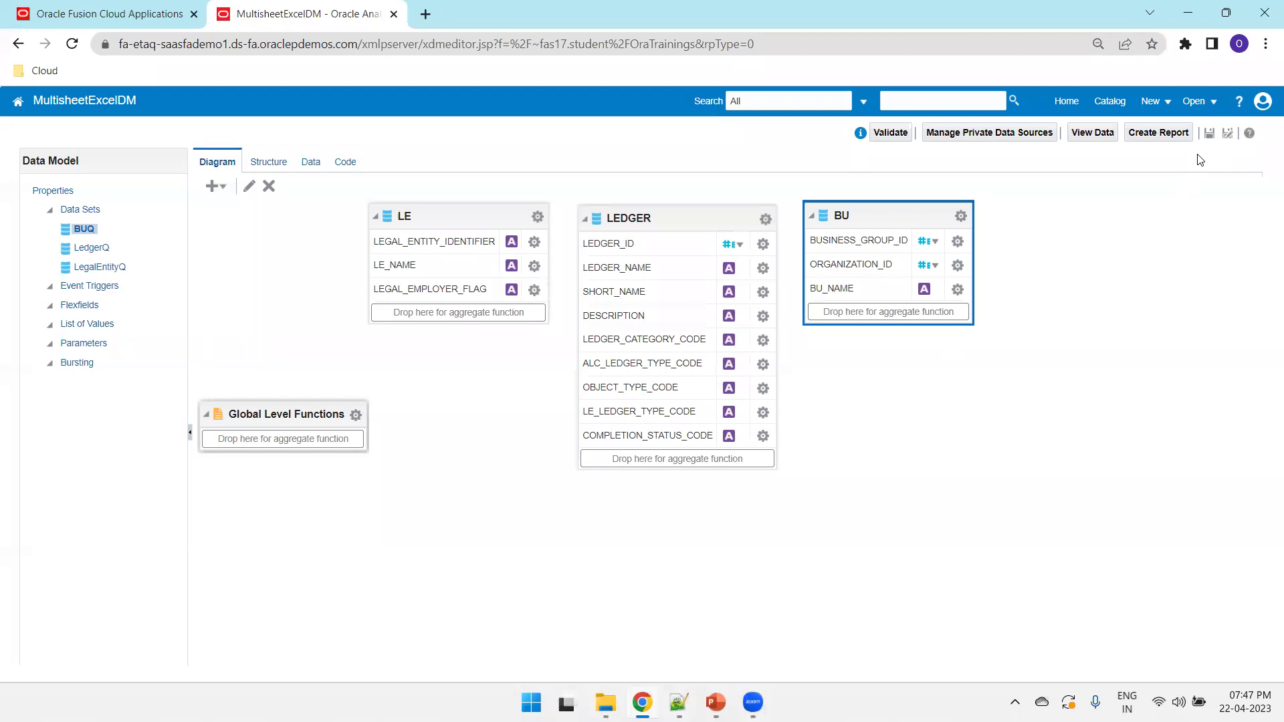
{"action": "left_click", "coordinate": [1208, 132]}
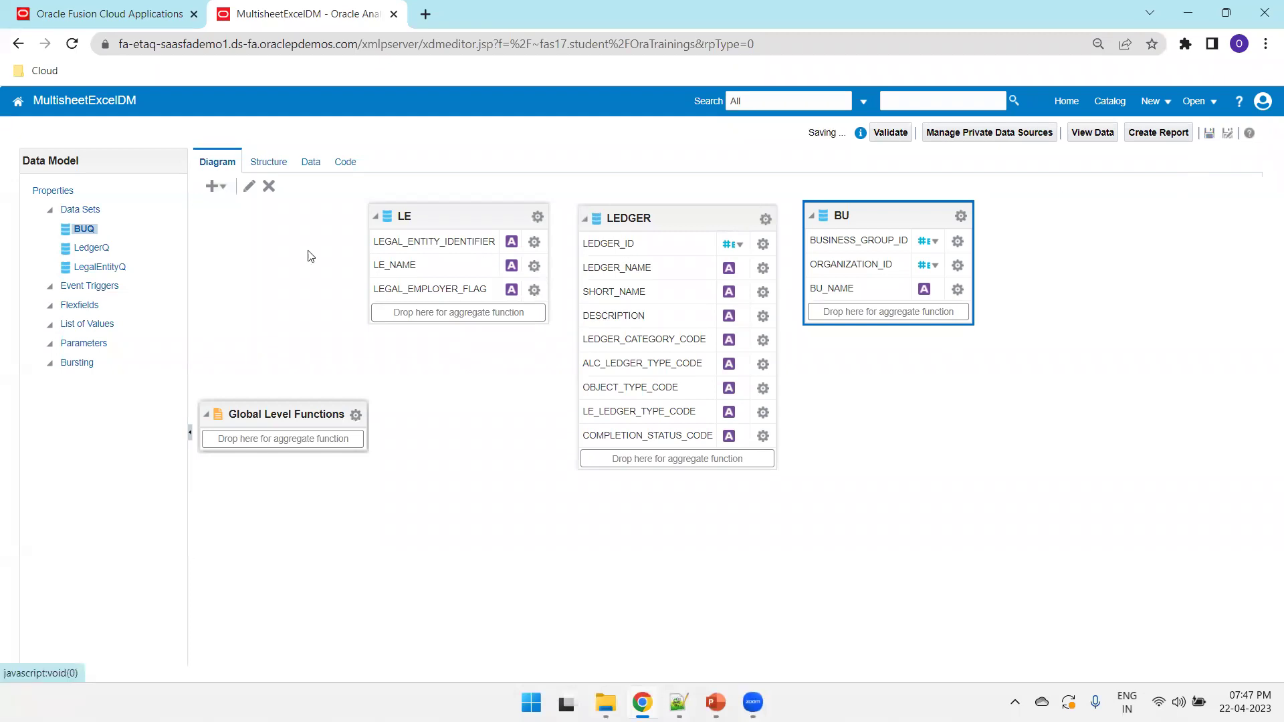
- Preview the LE, LEDGER and BU data as tables, save, and export MultisheetExcelDM.xml
{"action": "left_click", "coordinate": [311, 163]}
{"action": "left_click", "coordinate": [289, 196]}
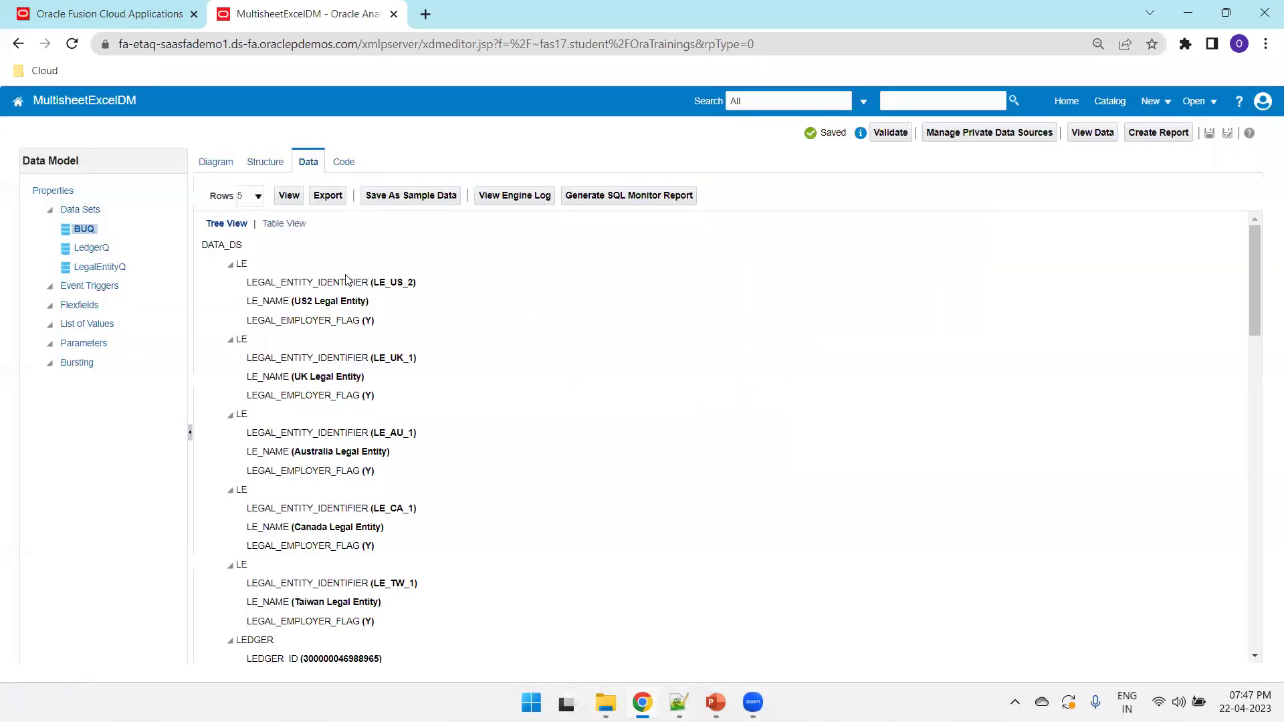
{"action": "left_click", "coordinate": [267, 223]}
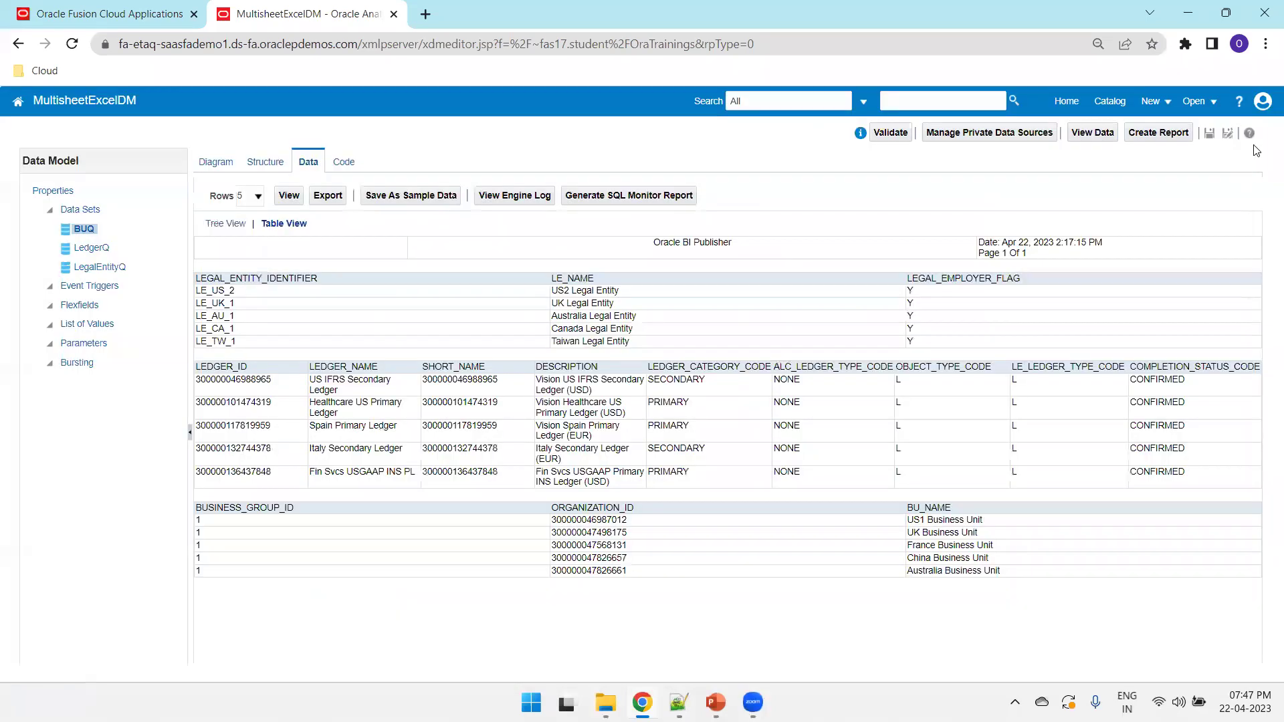
{"action": "left_click", "coordinate": [1208, 135]}
{"action": "left_click", "coordinate": [326, 199]}
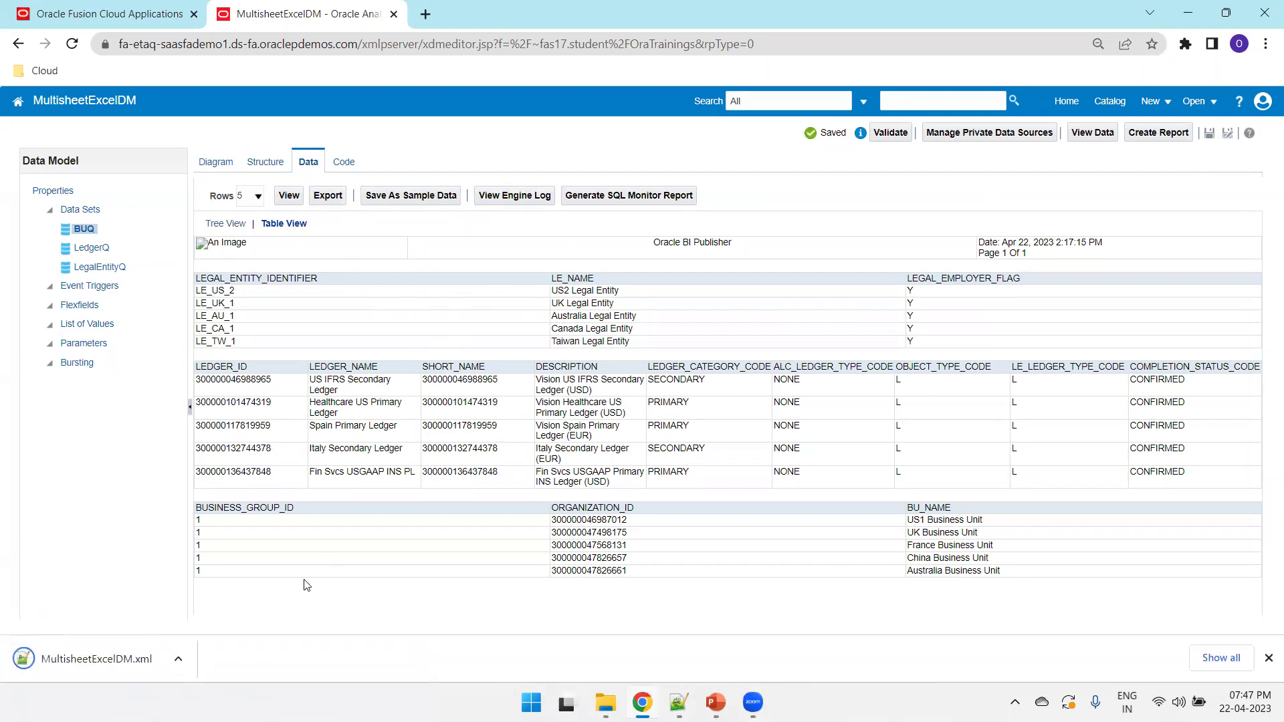
{"action": "key", "text": "ctrl+j"}
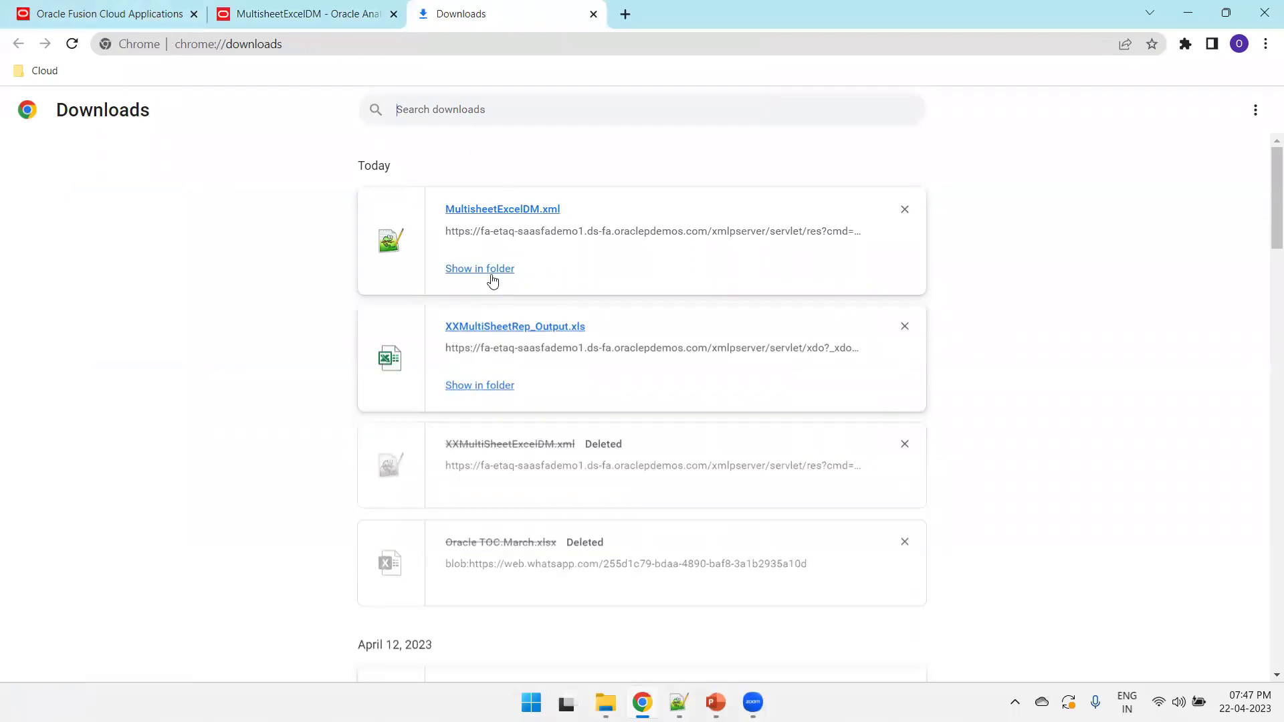
- Paste the downloaded MultisheetExcelDM.xml into the MultiSheetReport folder
{"action": "left_click", "coordinate": [493, 278]}
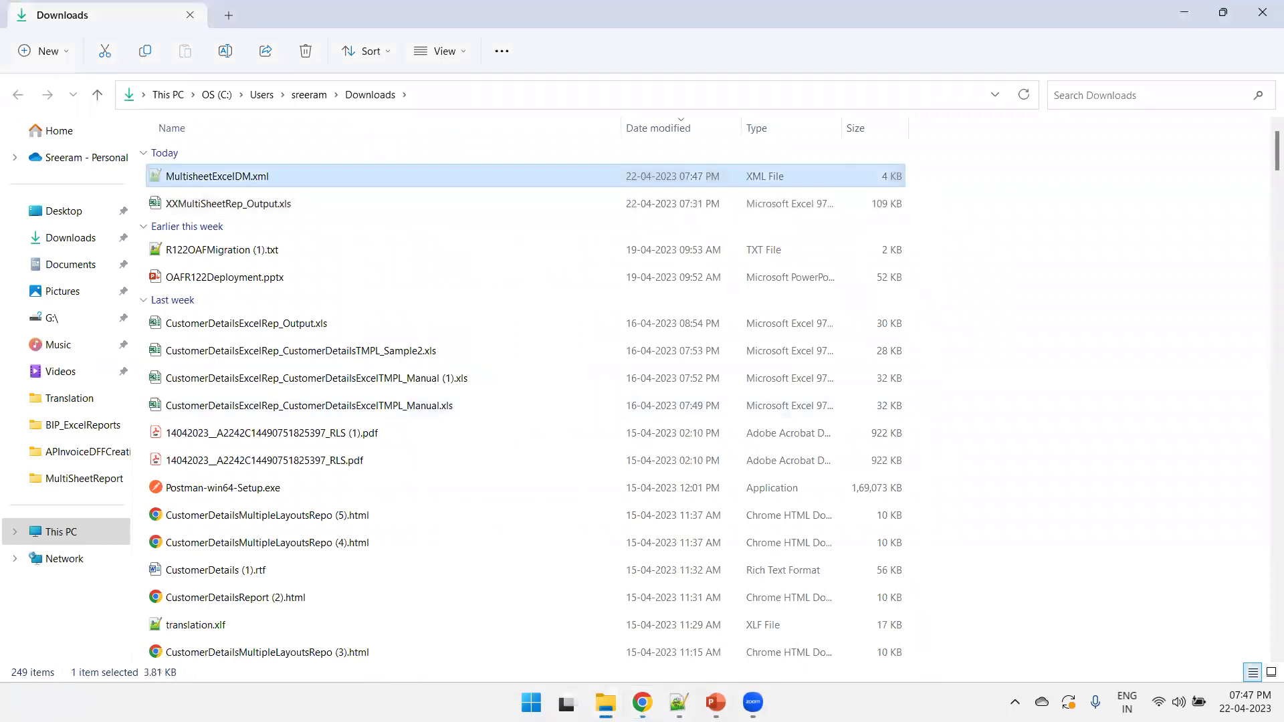
{"action": "mouse_move", "coordinate": [606, 702]}
{"action": "left_click", "coordinate": [508, 622]}
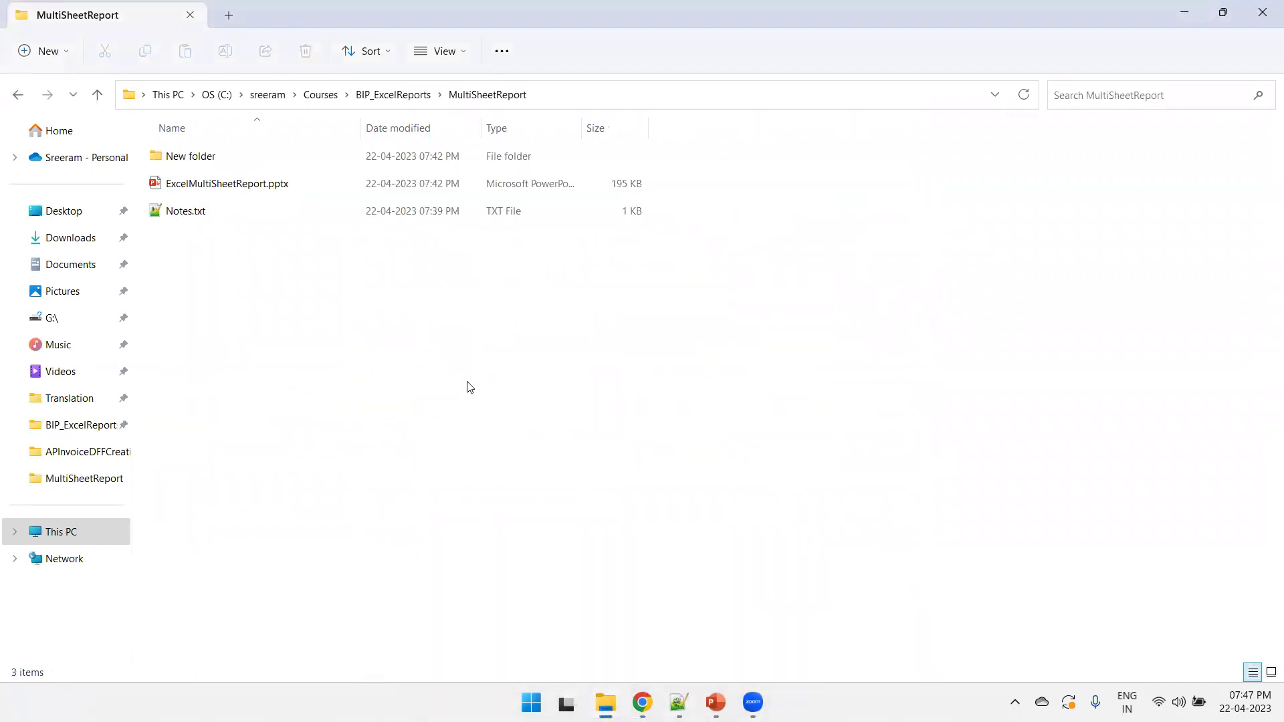
{"action": "key", "text": "ctrl+v"}
{"action": "left_click", "coordinate": [561, 91]}
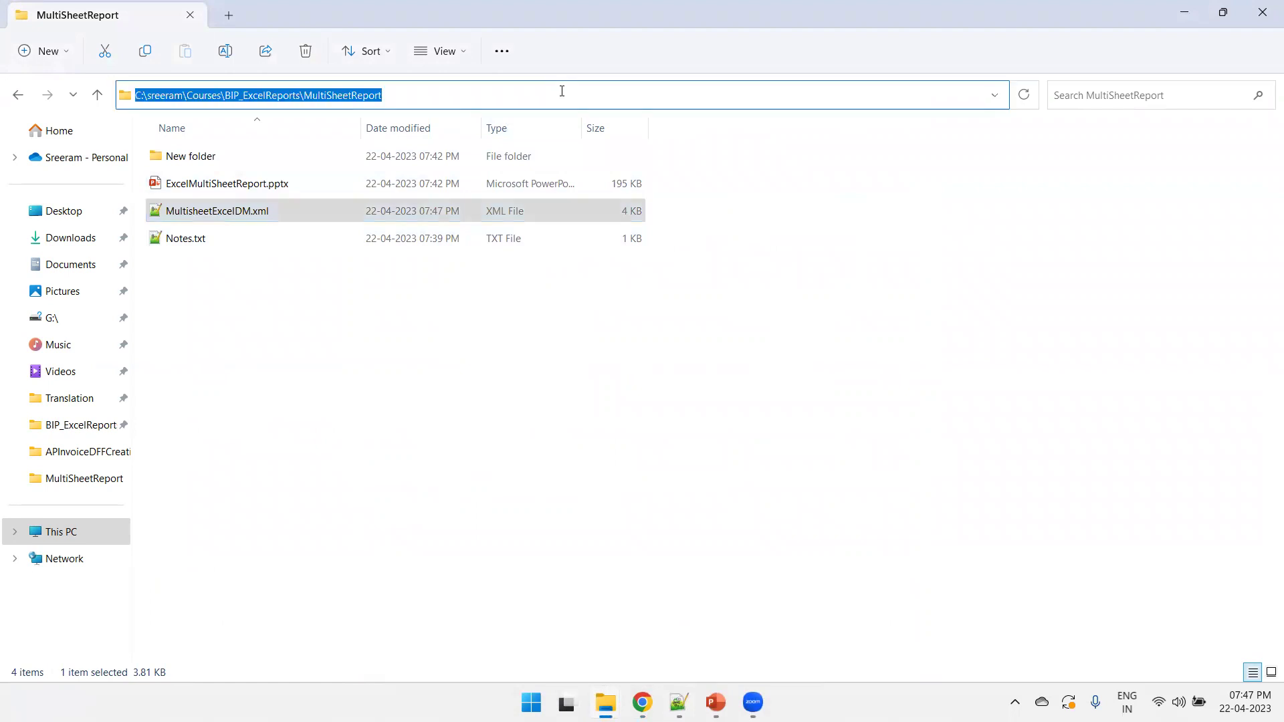
{"action": "key", "text": "super+r"}
- Launch Excel with a blank workbook and copy the MultiSheetReport folder path for saving
{"action": "type", "text": "ex"}
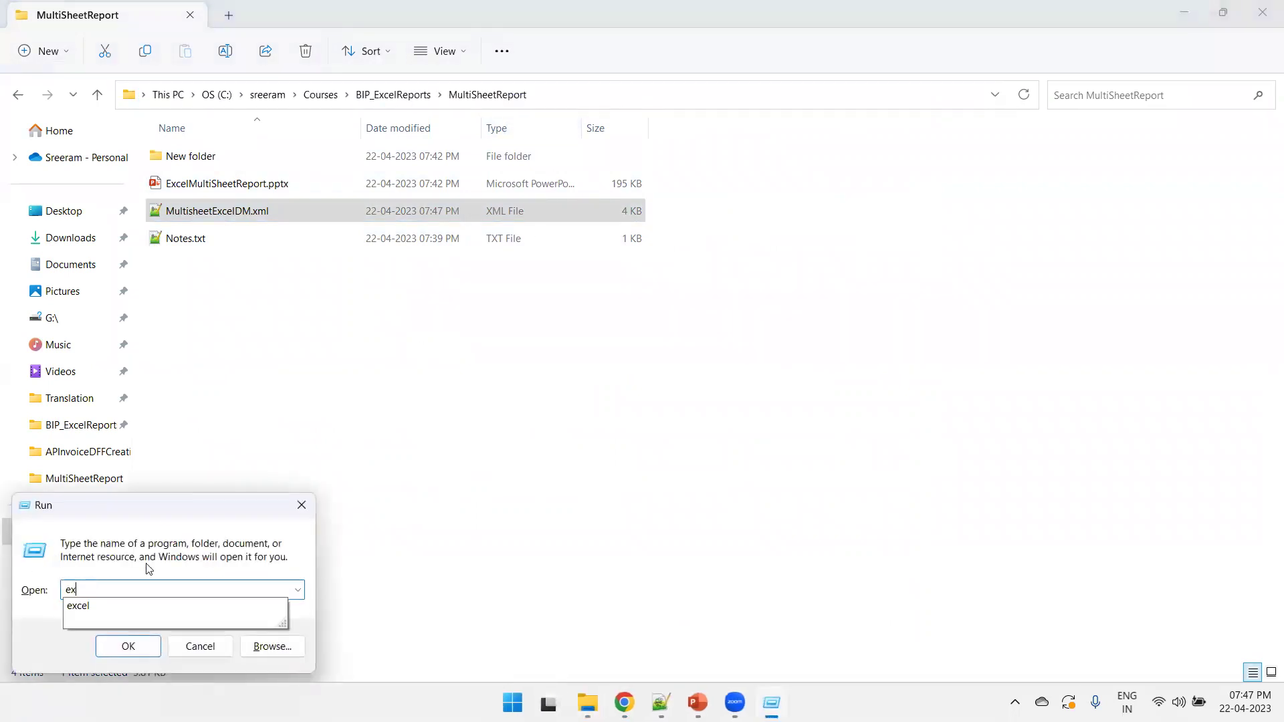
{"action": "left_click", "coordinate": [126, 646]}
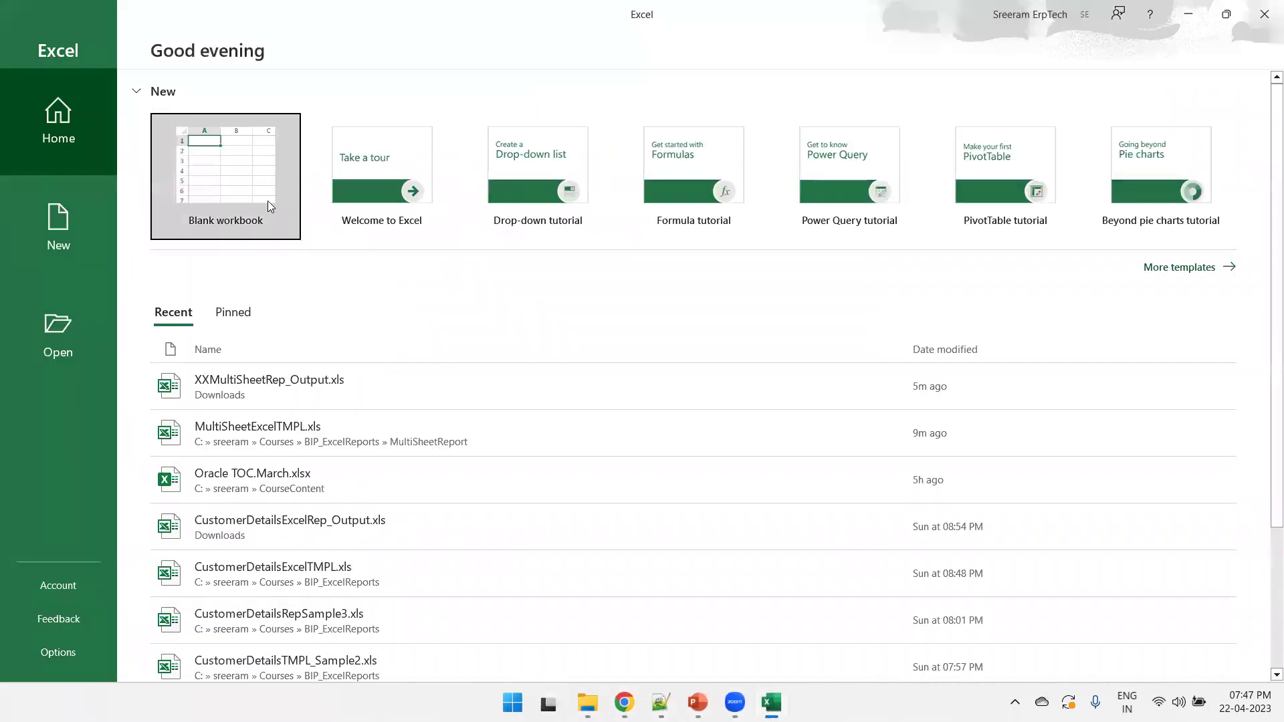
{"action": "left_click", "coordinate": [267, 203]}
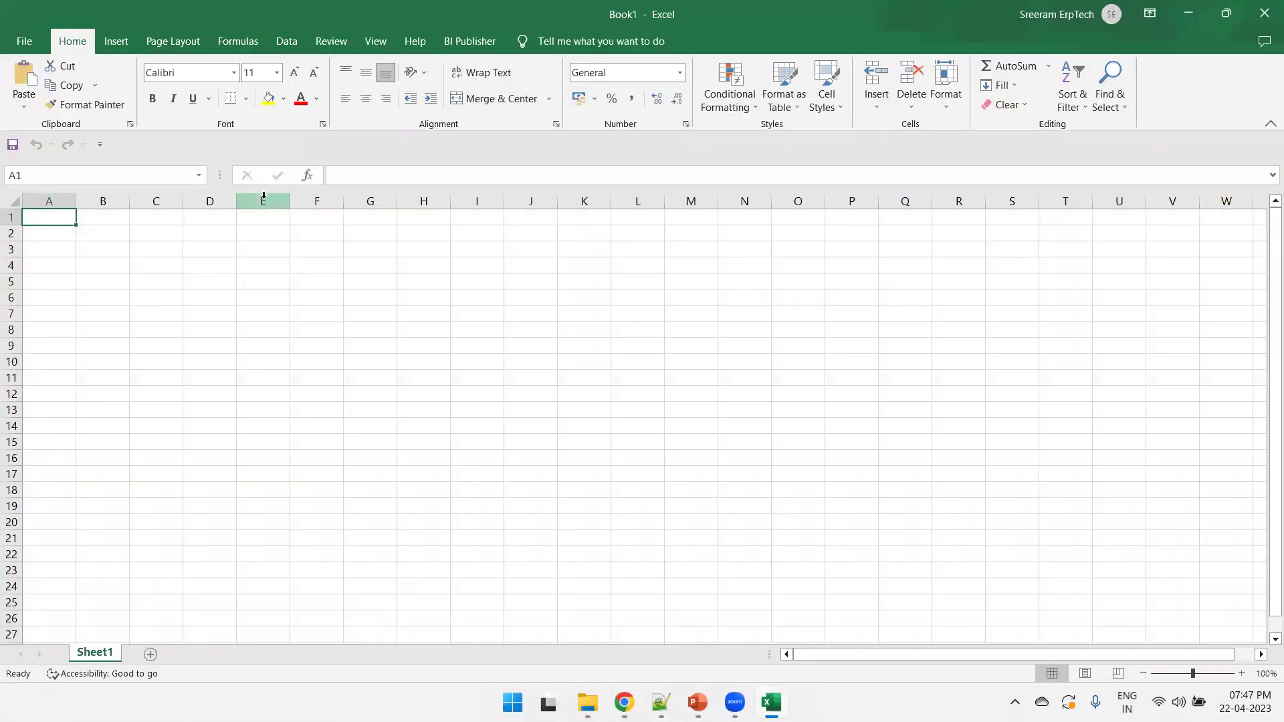
{"action": "key", "text": "ctrl+s"}
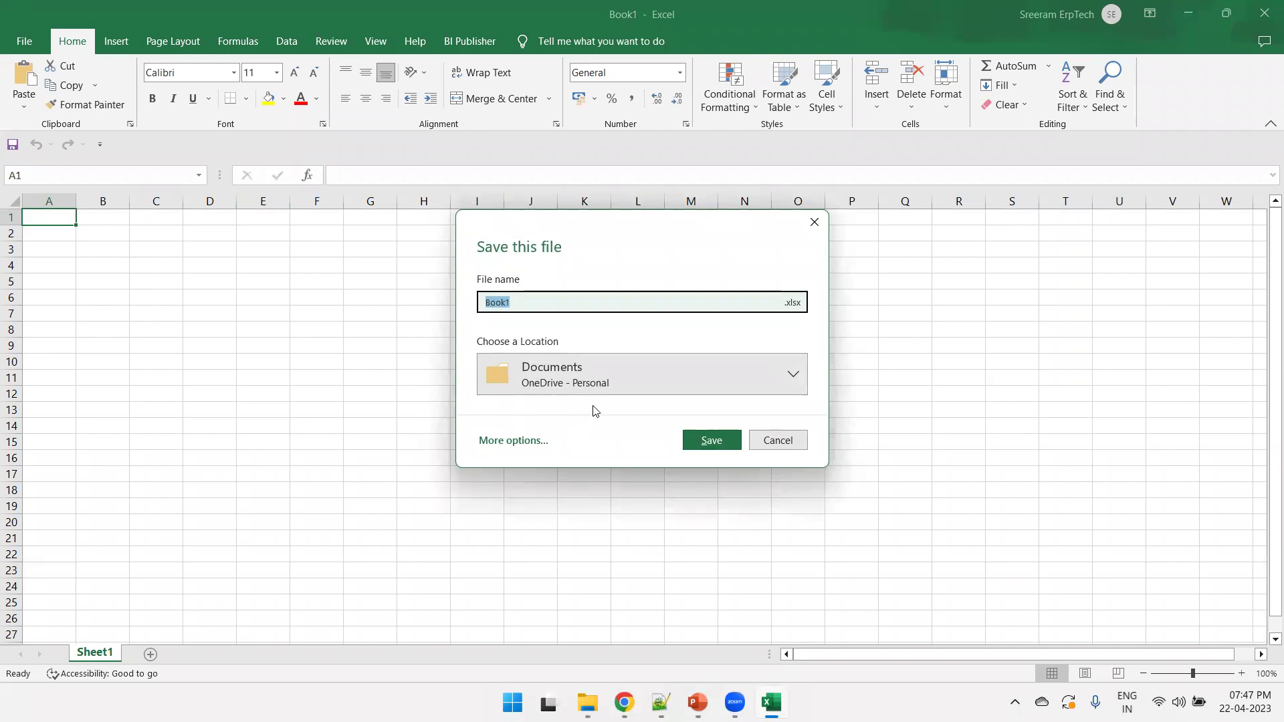
{"action": "key", "text": "alt+Tab"}
{"action": "left_click", "coordinate": [688, 100]}
{"action": "key", "text": "ctrl+c"}
{"action": "key", "text": "alt+Tab"}
{"action": "key", "text": "ctrl+v"}
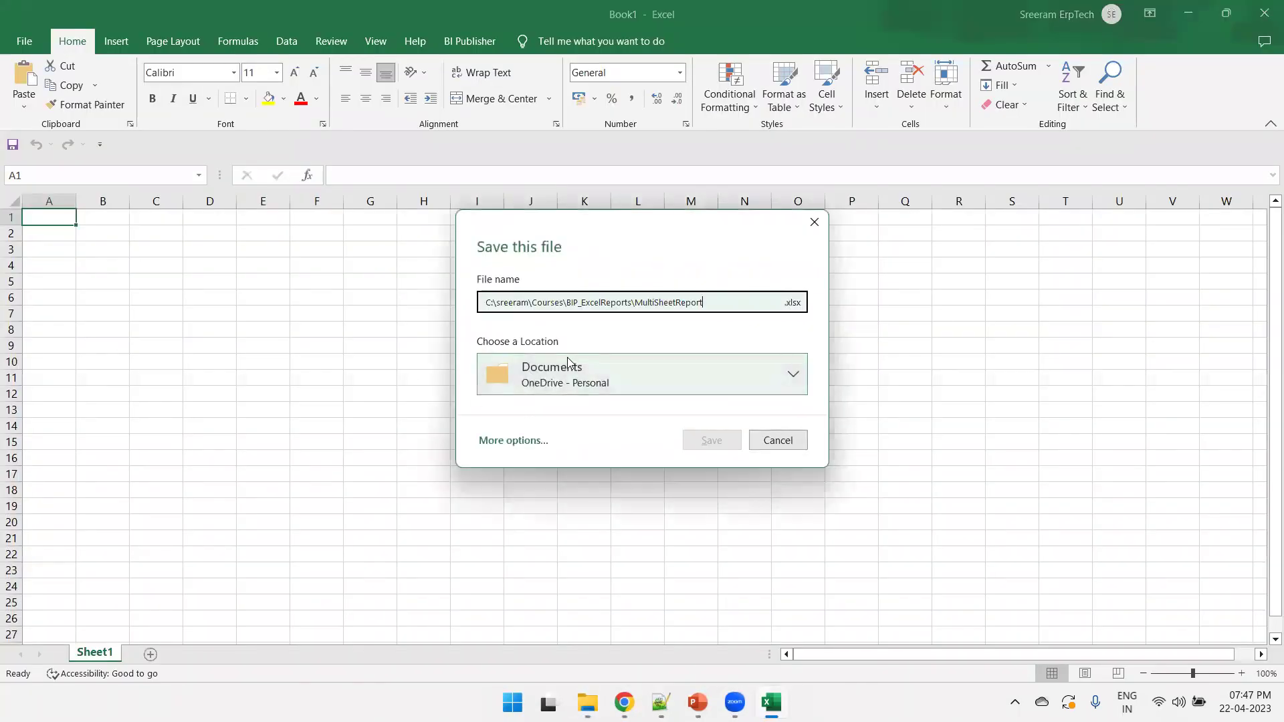
- Save the workbook as MultiSheetExcelTMPL.xls, Excel 97-2003 format, in MultiSheetReport
{"action": "left_click", "coordinate": [513, 440]}
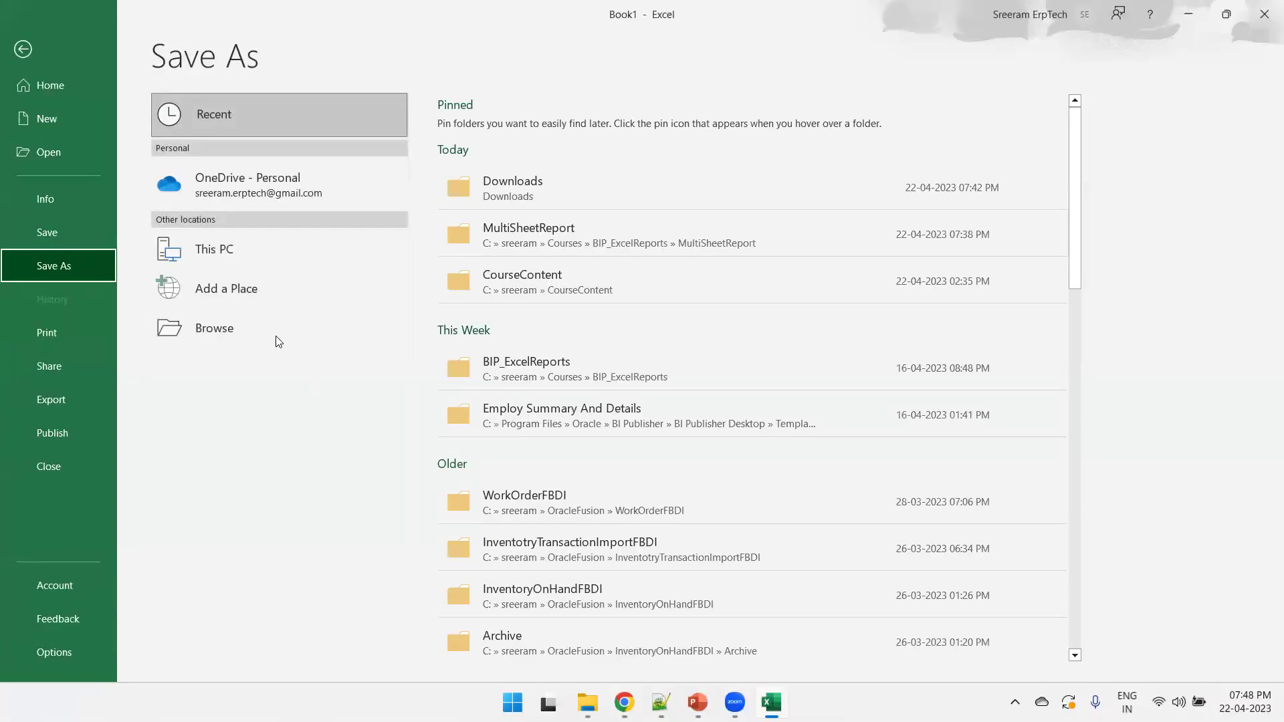
{"action": "left_click", "coordinate": [264, 328]}
{"action": "key", "text": "ctrl+v"}
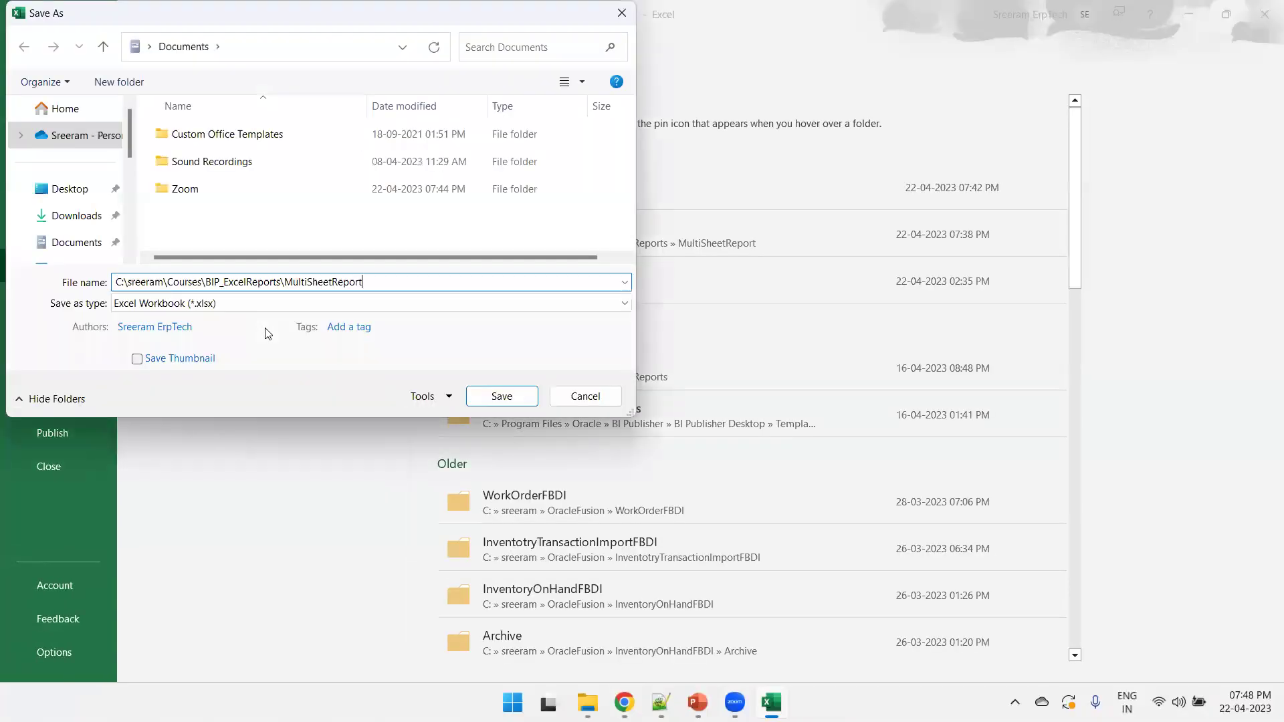
{"action": "key", "text": "Return"}
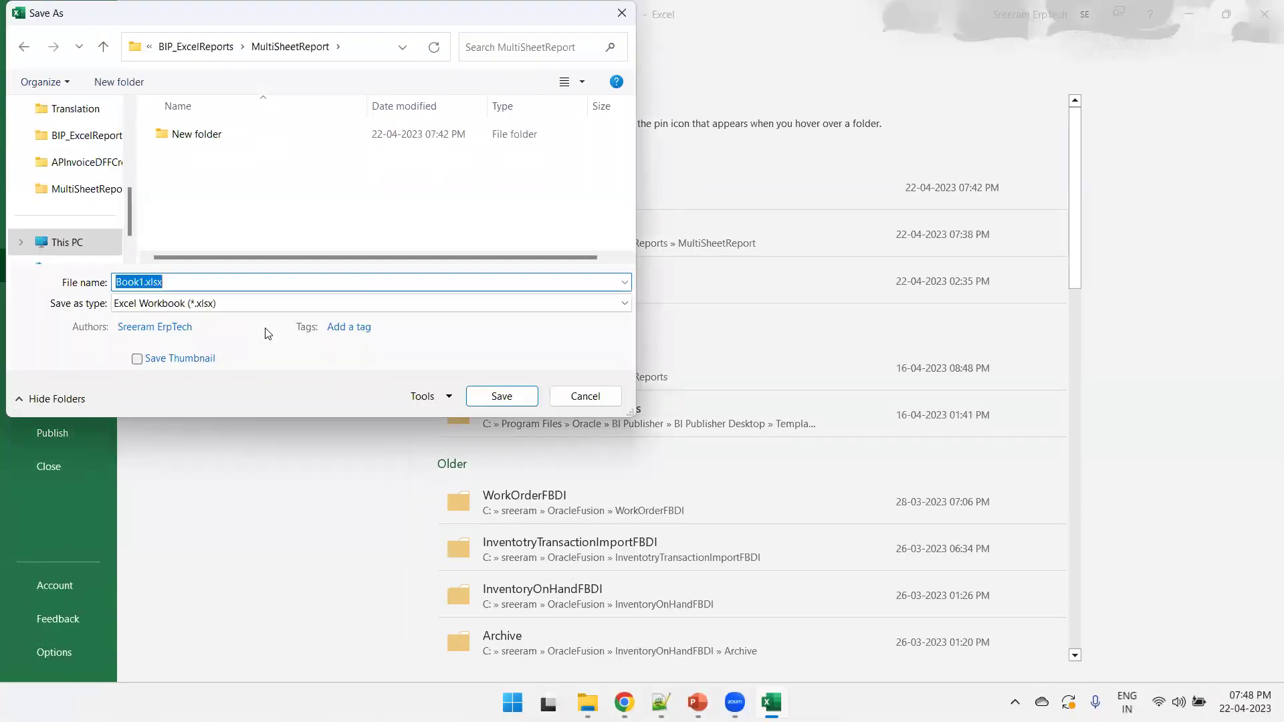
{"action": "left_click", "coordinate": [237, 303]}
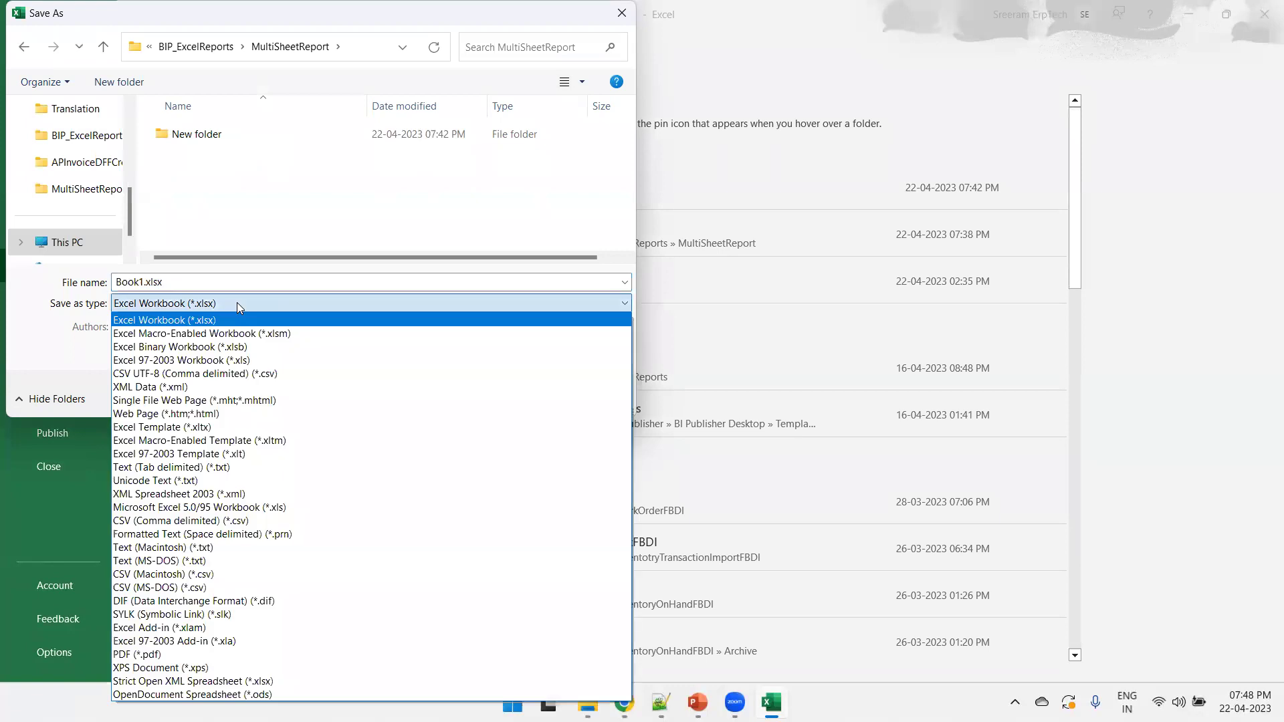
{"action": "left_click", "coordinate": [177, 361]}
{"action": "double_click", "coordinate": [134, 282]}
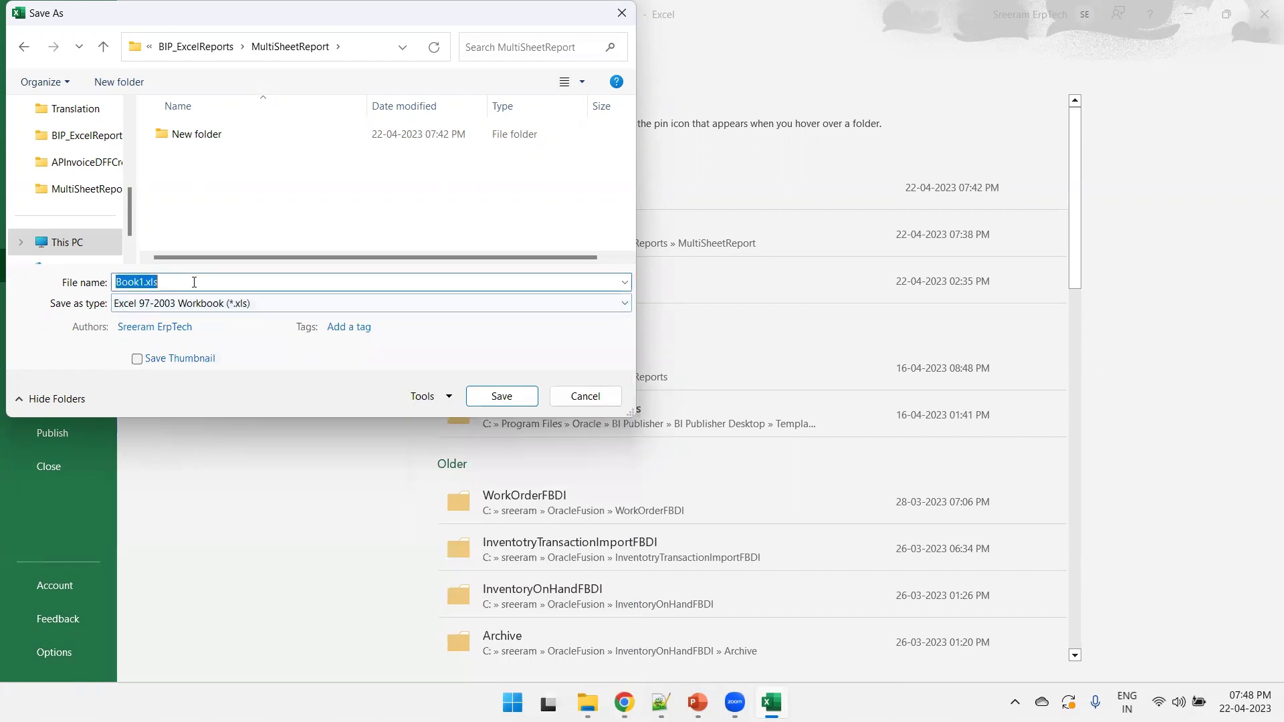
{"action": "type", "text": "Mu"}
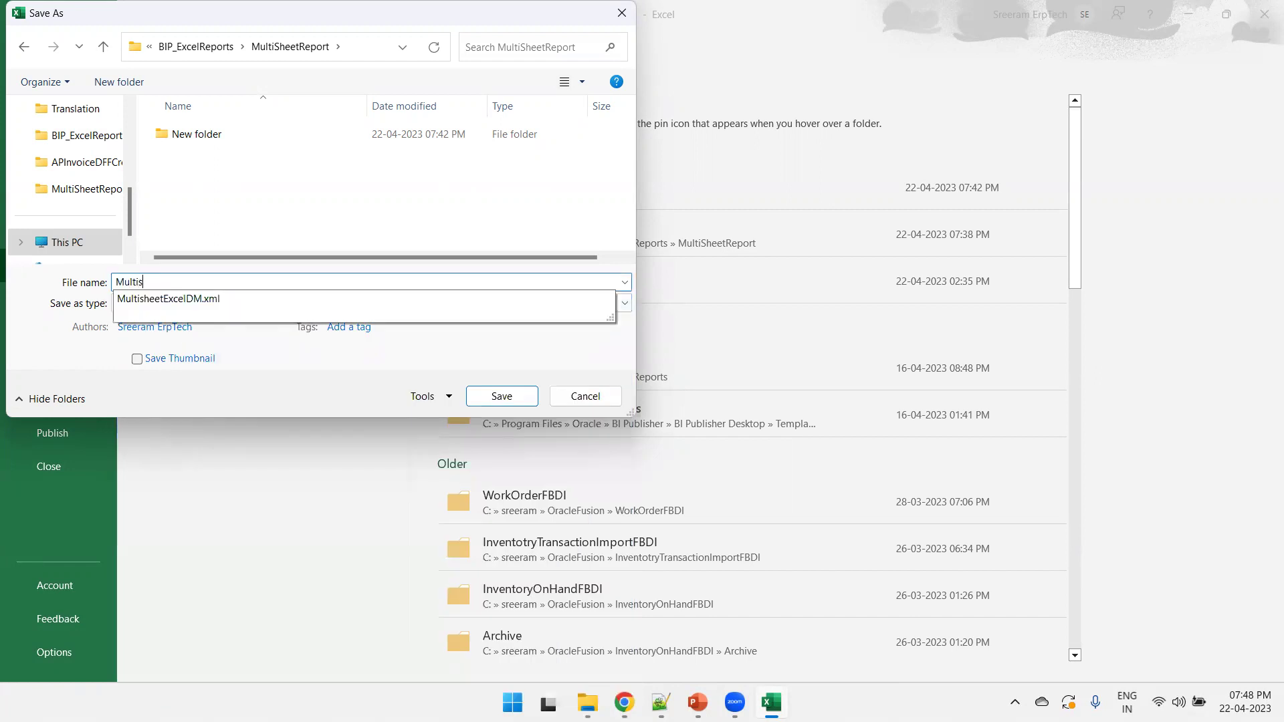
{"action": "type", "text": "ltiSheetExcelTMPL"}
{"action": "key", "text": "Return"}
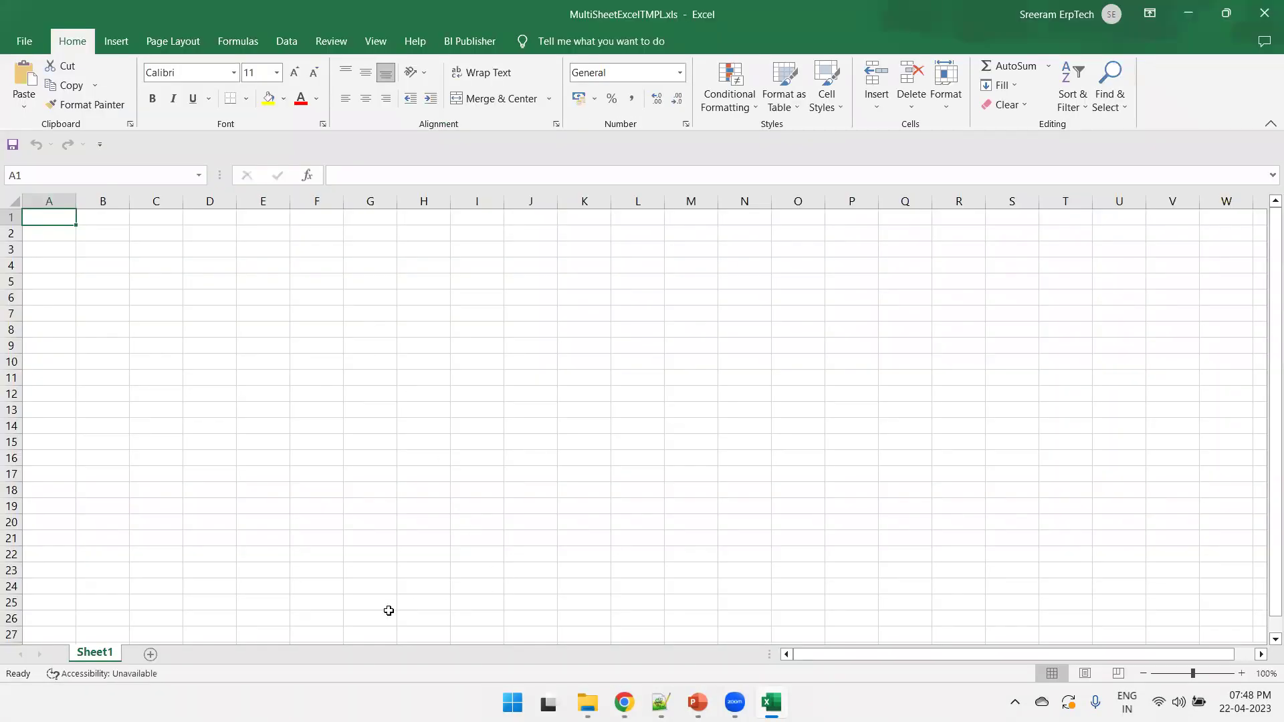
- Show slide 4, Excel Template Layout with LegalEntity, Ledger and BusinessUnit sheets, then end the show
{"action": "mouse_move", "coordinate": [698, 701]}
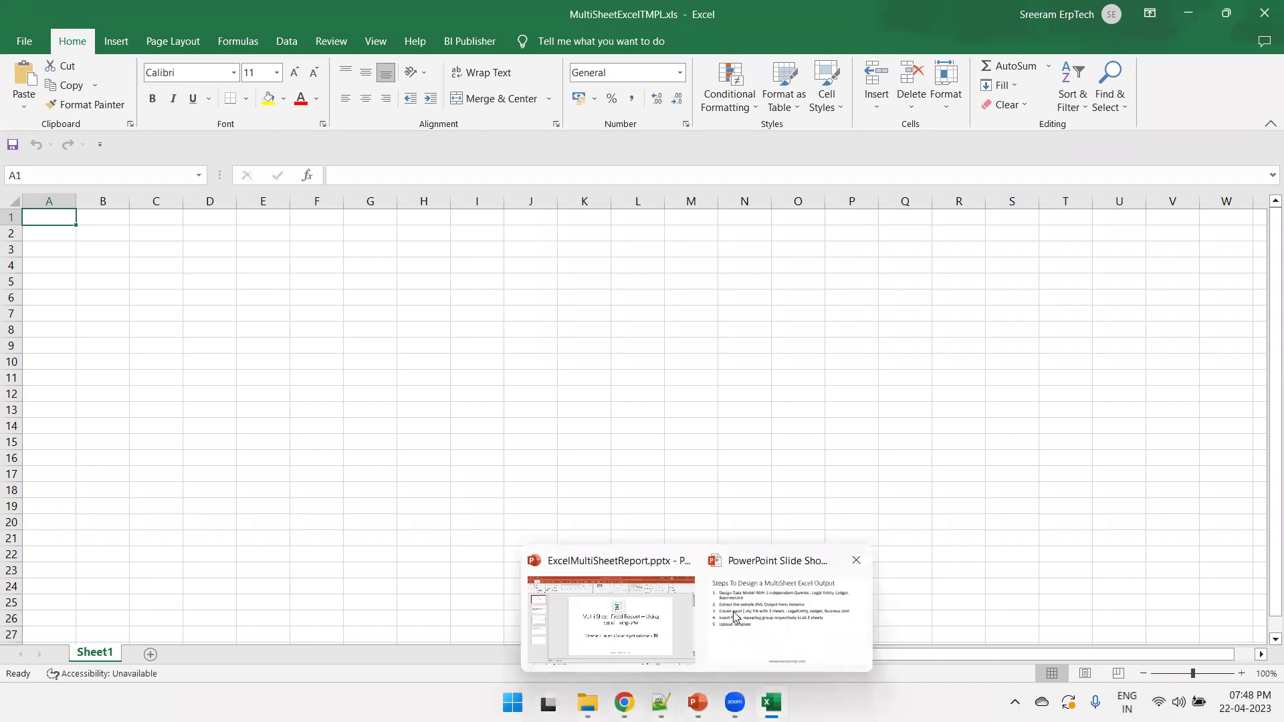
{"action": "left_click", "coordinate": [777, 608]}
{"action": "key", "text": "Right"}
{"action": "key", "text": "Right"}
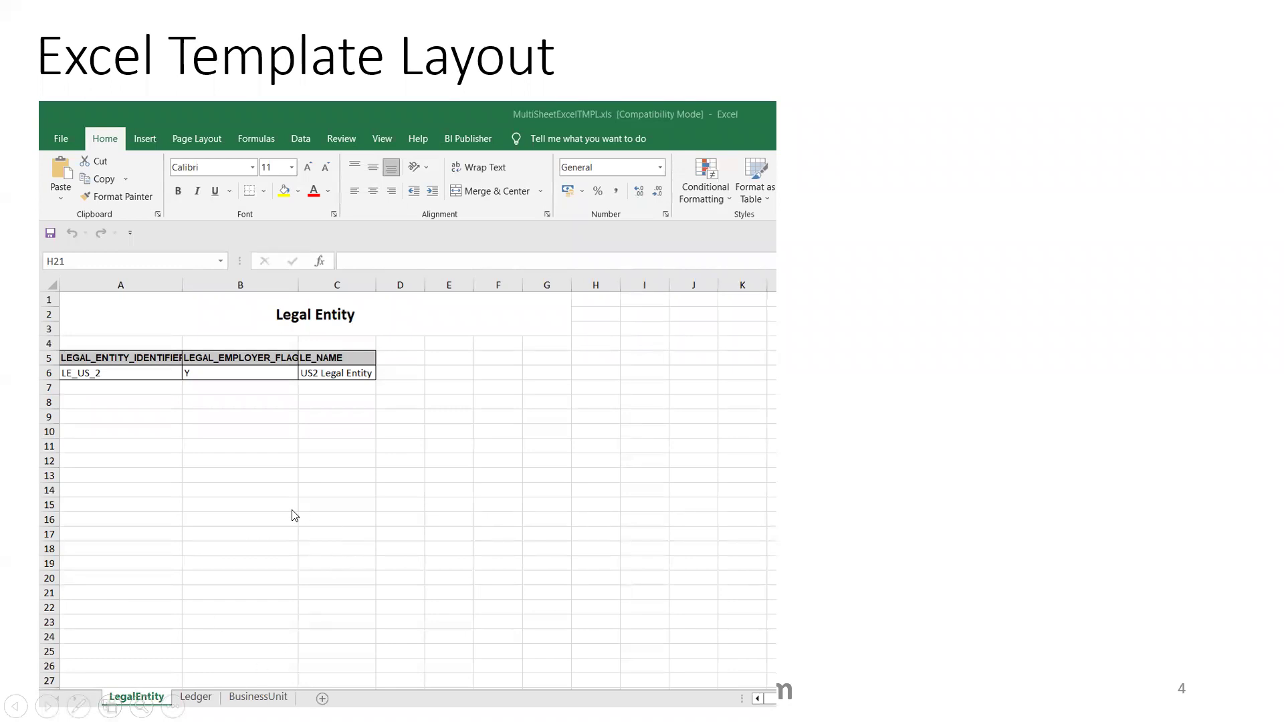
{"action": "key", "text": "Escape"}
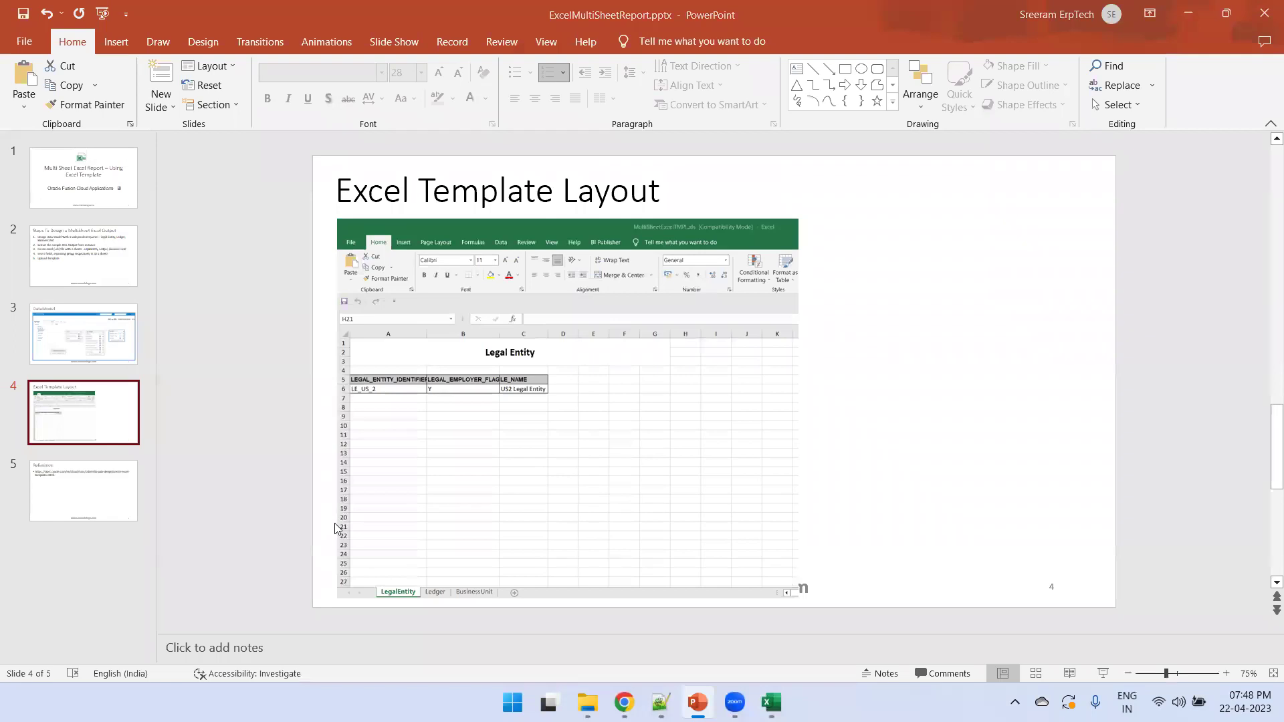
{"action": "key", "text": "alt+Tab"}
- Rename the first sheet LegalEntity and add two sheets named Ledger and BusinessUnit
{"action": "double_click", "coordinate": [109, 653]}
{"action": "type", "text": "Le"}
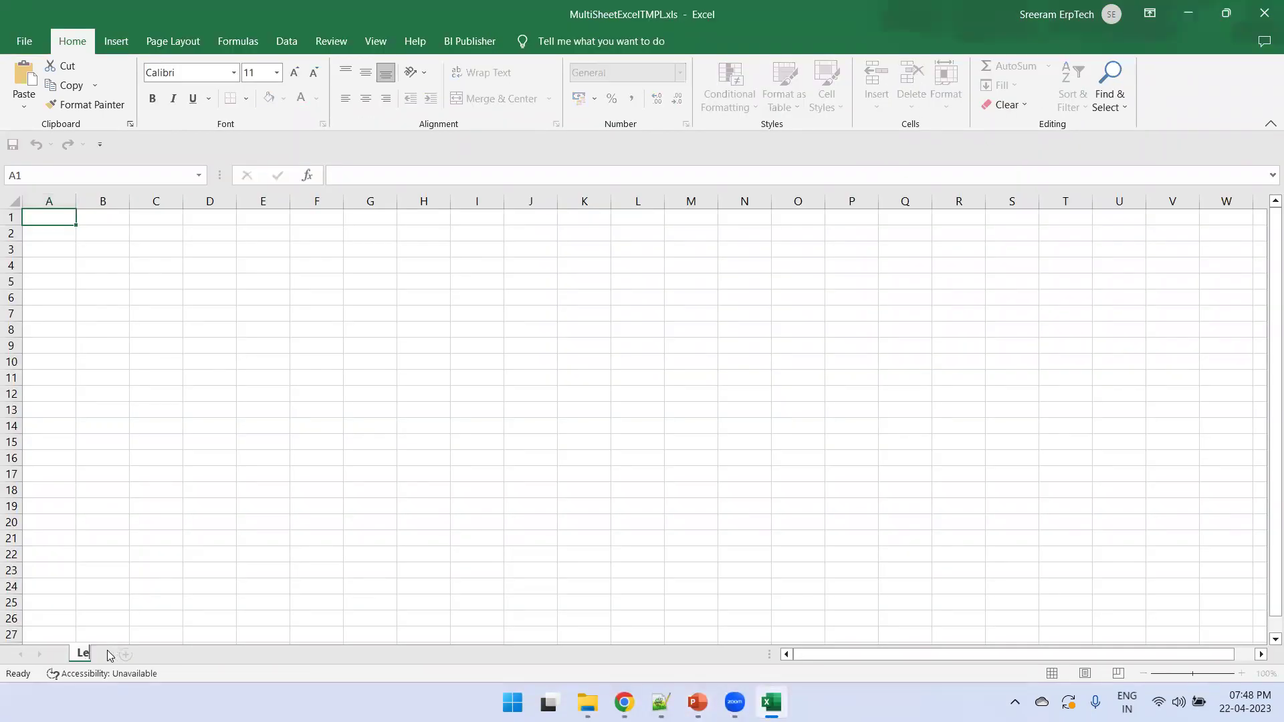
{"action": "type", "text": "galEntity"}
{"action": "key", "text": "Return"}
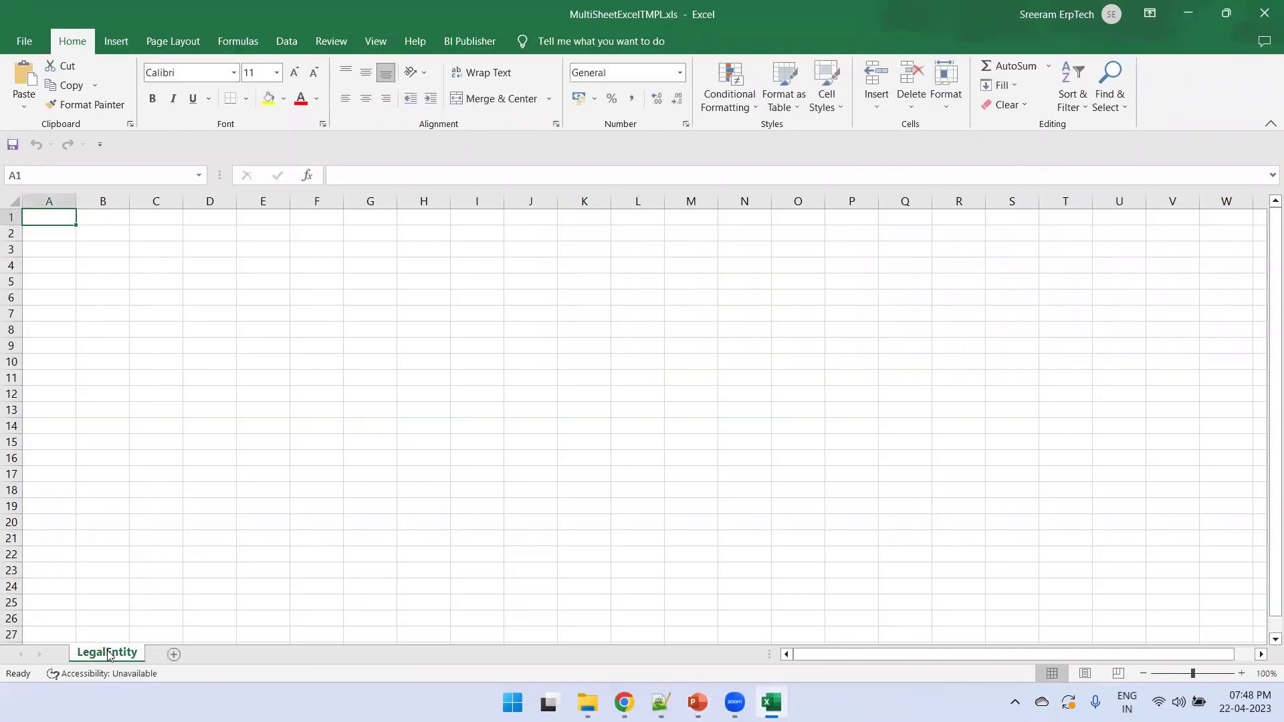
{"action": "key", "text": "shift+F11"}
{"action": "double_click", "coordinate": [172, 653]}
{"action": "type", "text": "Ledger"}
{"action": "key", "text": "Return"}
{"action": "key", "text": "shift+F11"}
{"action": "double_click", "coordinate": [223, 653]}
{"action": "type", "text": "BusinessUnit"}
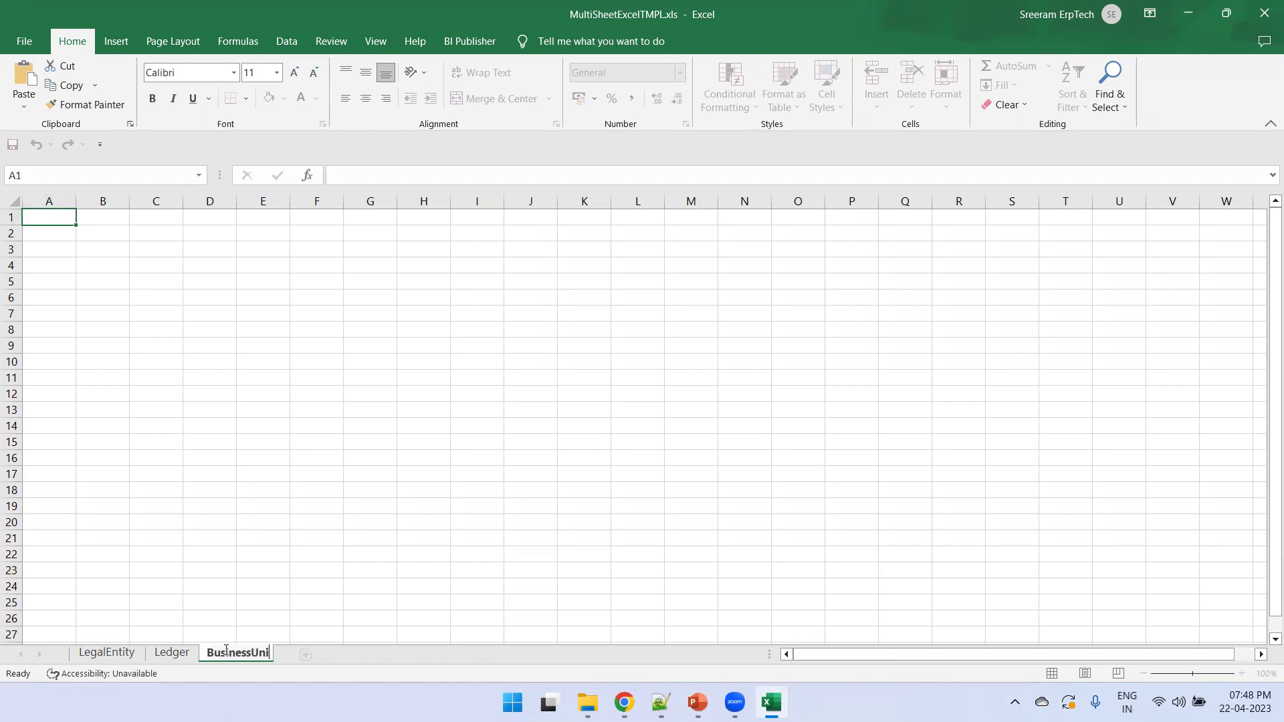
{"action": "key", "text": "Return"}
- On LegalEntity, merge A1:F2 and enter the title 'Legal Entity'
{"action": "left_click", "coordinate": [107, 653]}
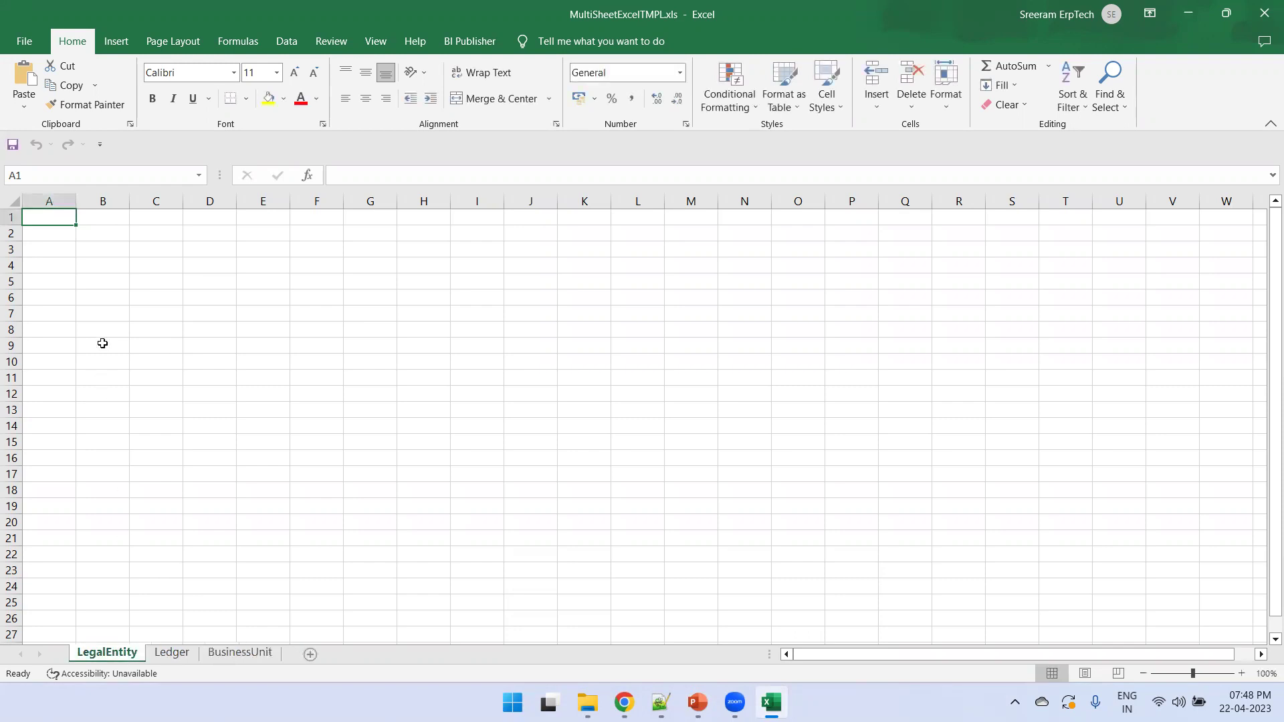
{"action": "left_click_drag", "start_coordinate": [61, 216], "coordinate": [342, 240]}
{"action": "left_click", "coordinate": [490, 102]}
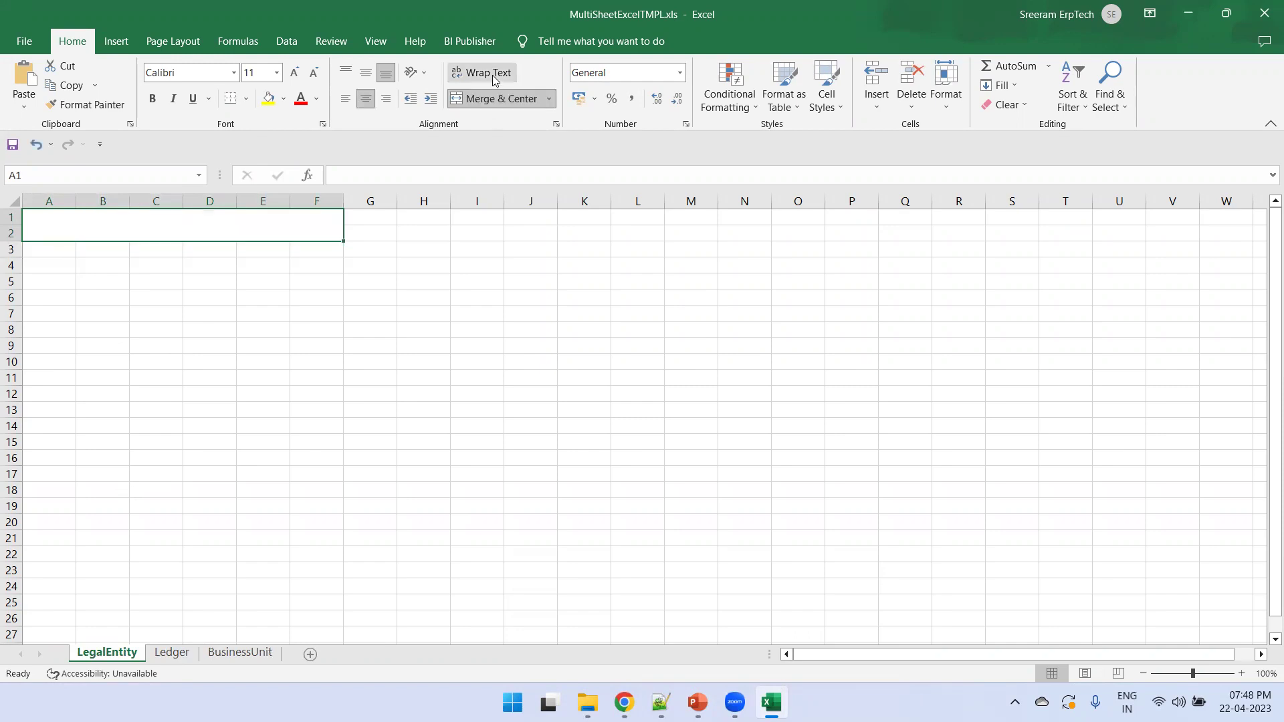
{"action": "type", "text": "Ledgers"}
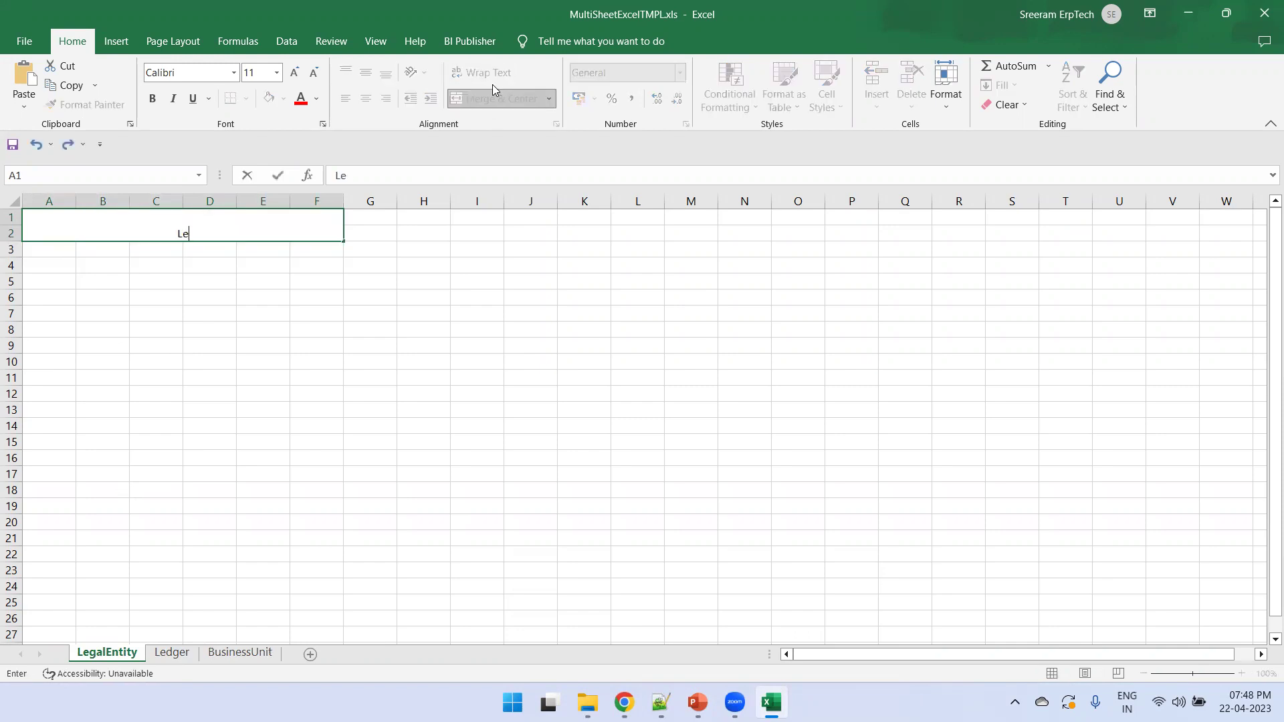
{"action": "key", "text": "BackSpace"}
{"action": "key", "text": "BackSpace"}
{"action": "key", "text": "BackSpace"}
{"action": "key", "text": "BackSpace"}
{"action": "key", "text": "BackSpace"}
{"action": "type", "text": "gal Entity"}
{"action": "left_click", "coordinate": [330, 280]}
- Make the Legal Entity title bold, 16 pt and middle-aligned
{"action": "left_click", "coordinate": [226, 227]}
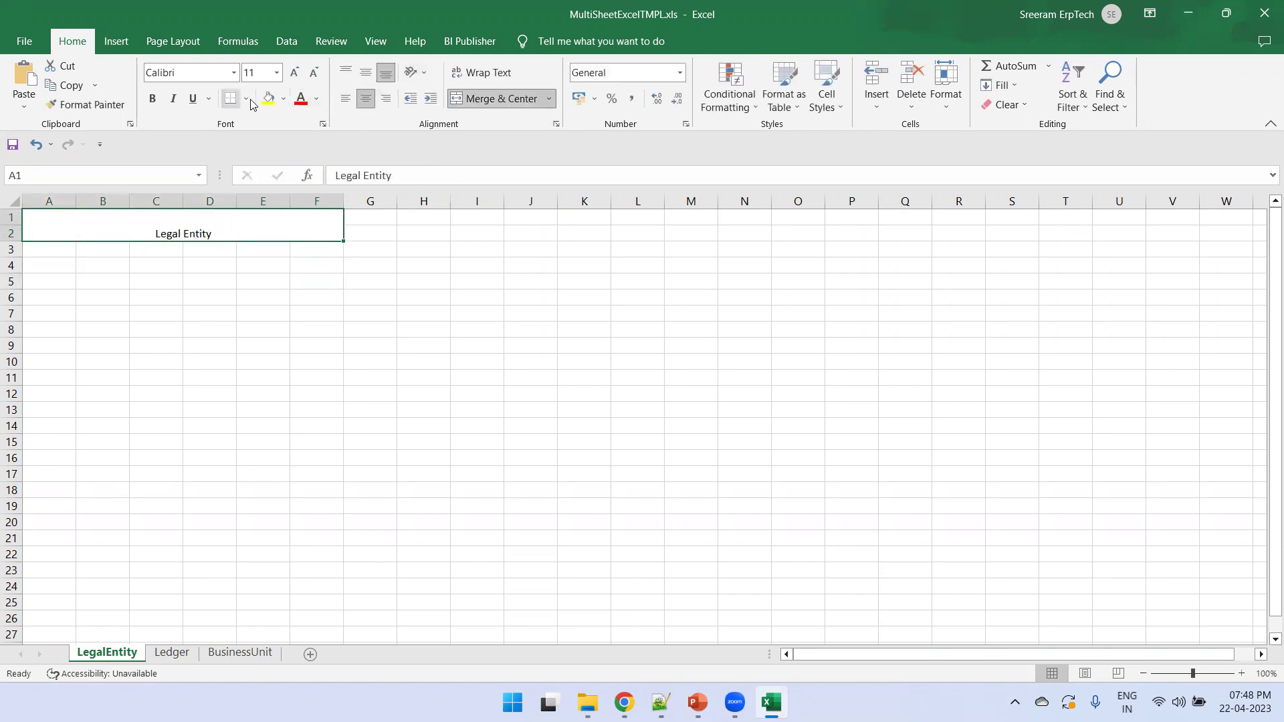
{"action": "left_click", "coordinate": [152, 98]}
{"action": "left_click", "coordinate": [264, 74]}
{"action": "left_click", "coordinate": [263, 74]}
{"action": "double_click", "coordinate": [263, 74]}
{"action": "left_click", "coordinate": [263, 73]}
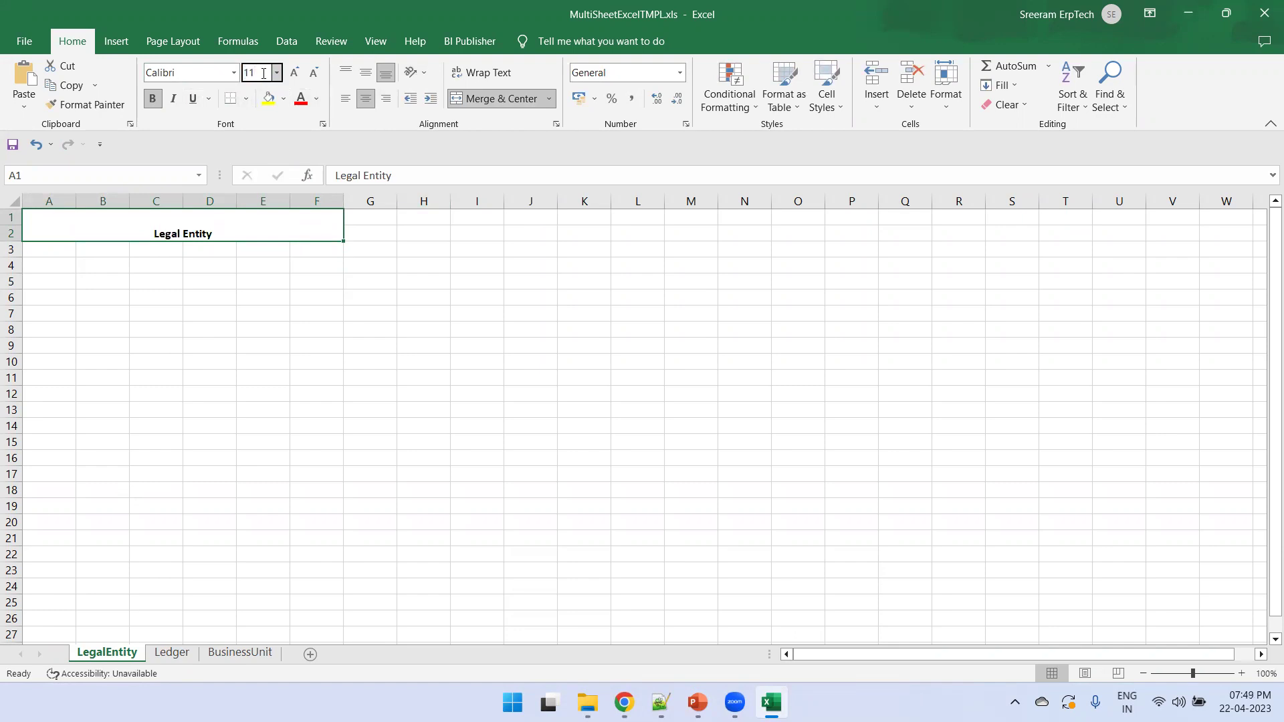
{"action": "type", "text": "16"}
{"action": "double_click", "coordinate": [264, 73]}
{"action": "type", "text": "16"}
{"action": "key", "text": "Return"}
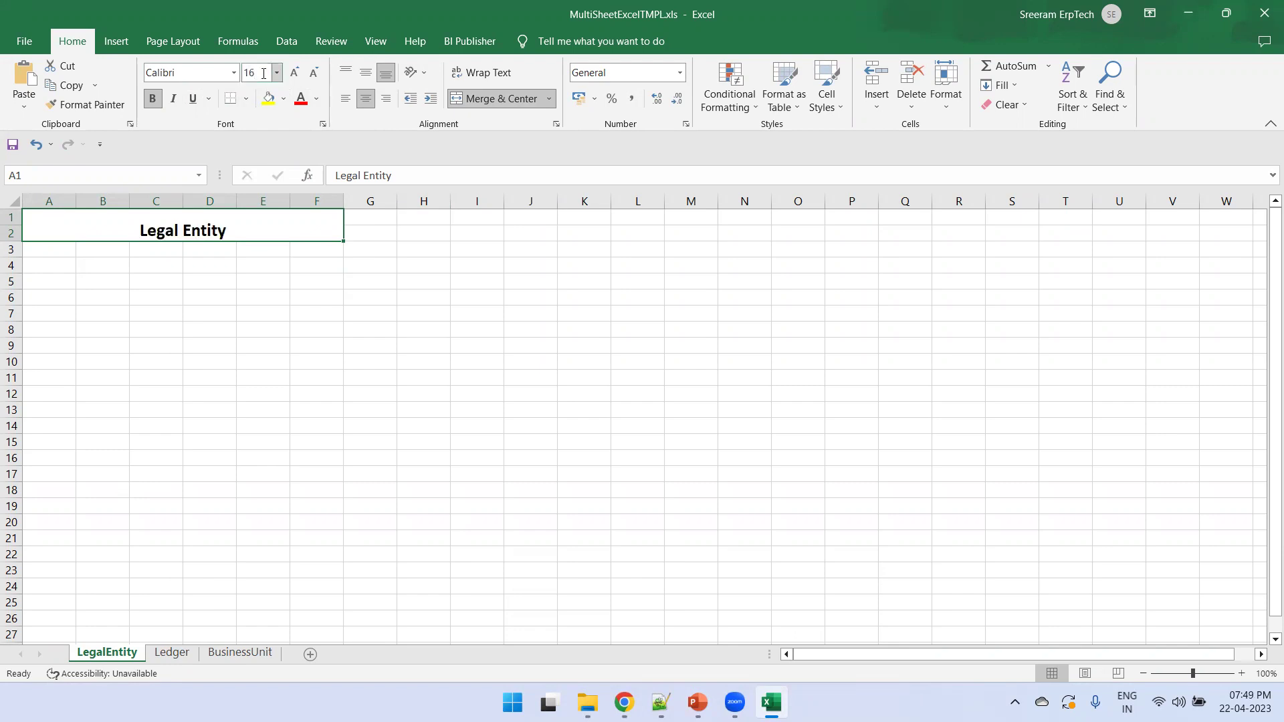
{"action": "left_click", "coordinate": [367, 74]}
{"action": "left_click", "coordinate": [372, 323]}
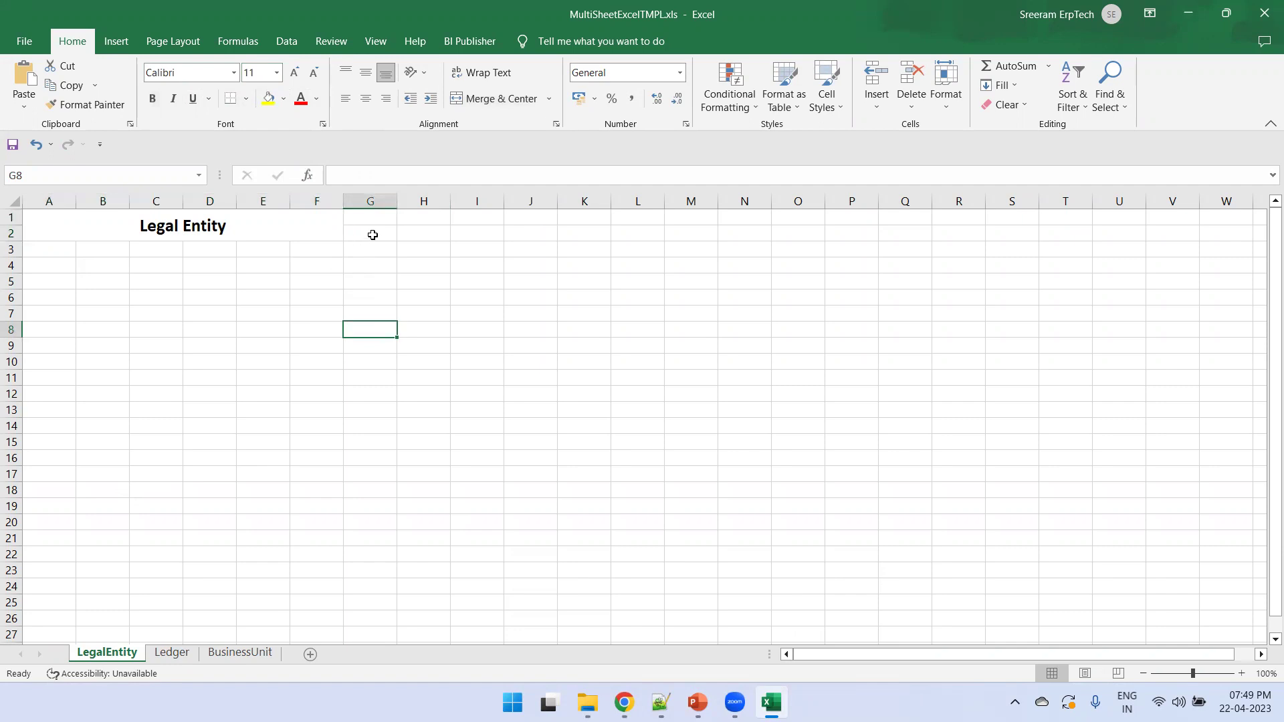
- Re-merge the title across A1:G3, then copy it to the Ledger sheet retitled 'Ledger'
{"action": "left_click_drag", "start_coordinate": [366, 249], "coordinate": [47, 217]}
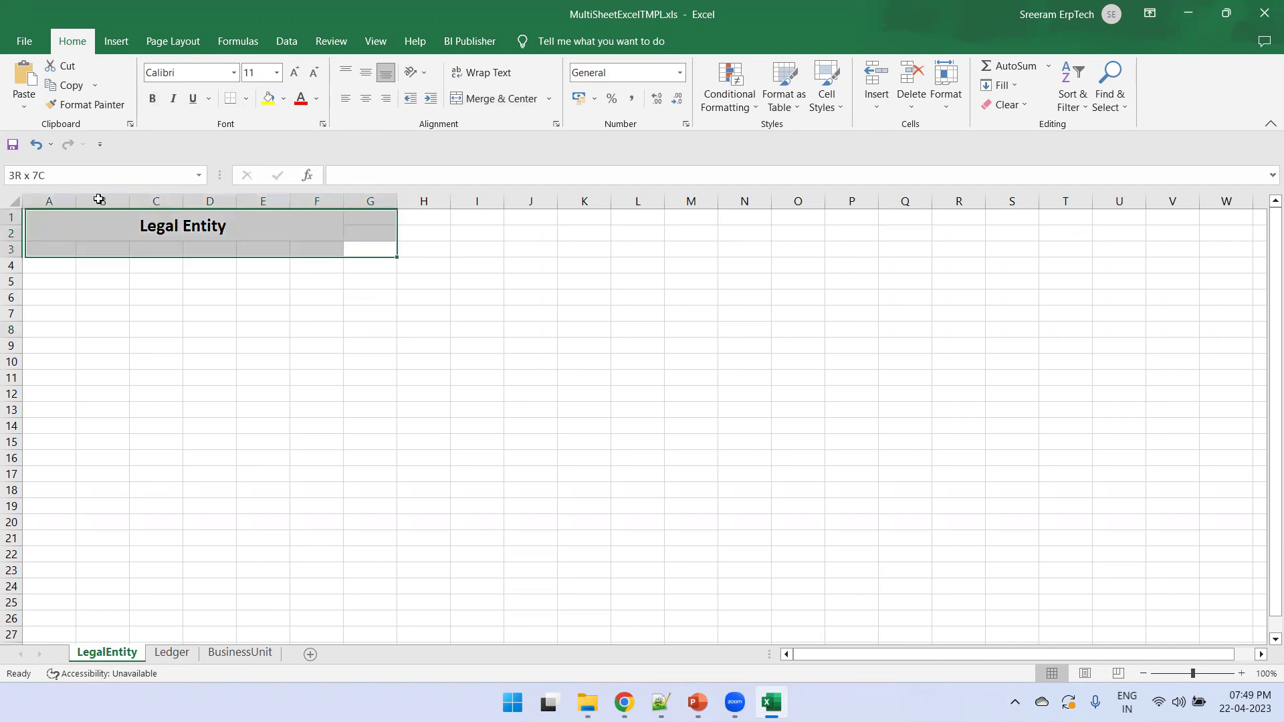
{"action": "left_click", "coordinate": [473, 100]}
{"action": "left_click", "coordinate": [473, 100]}
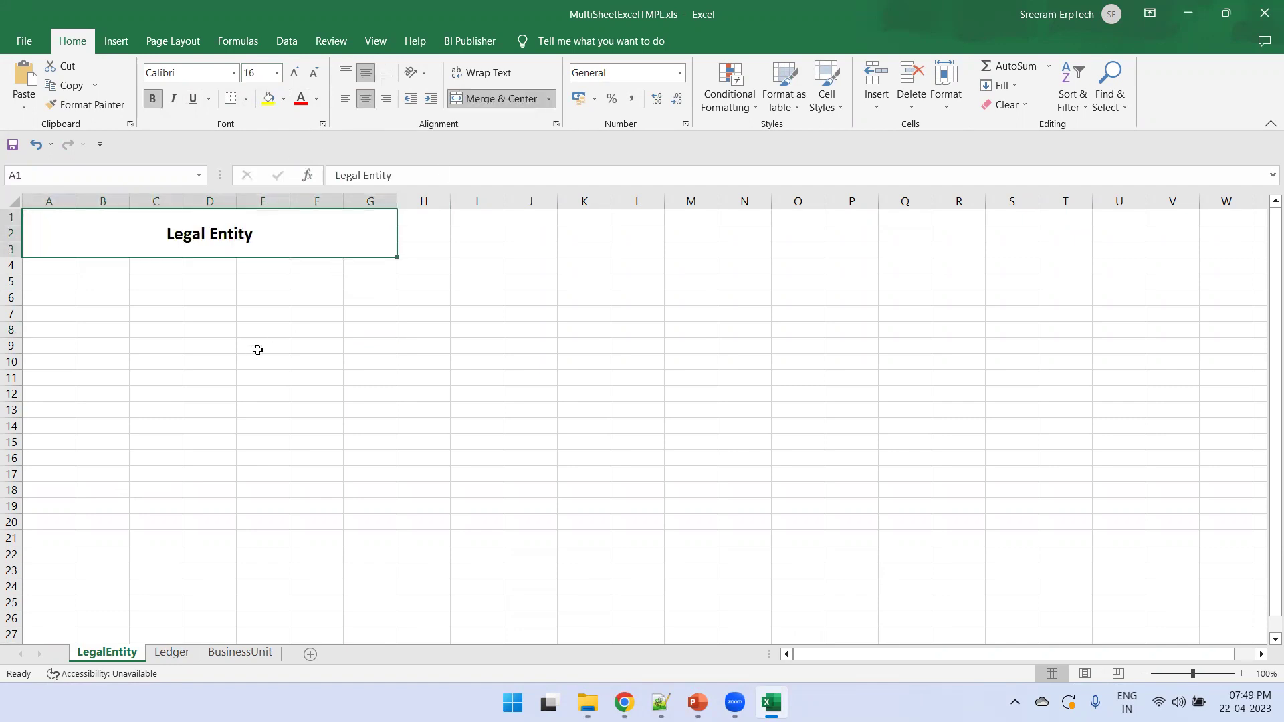
{"action": "key", "text": "ctrl+c"}
{"action": "left_click", "coordinate": [172, 653]}
{"action": "key", "text": "ctrl+v"}
{"action": "type", "text": "Ledger"}
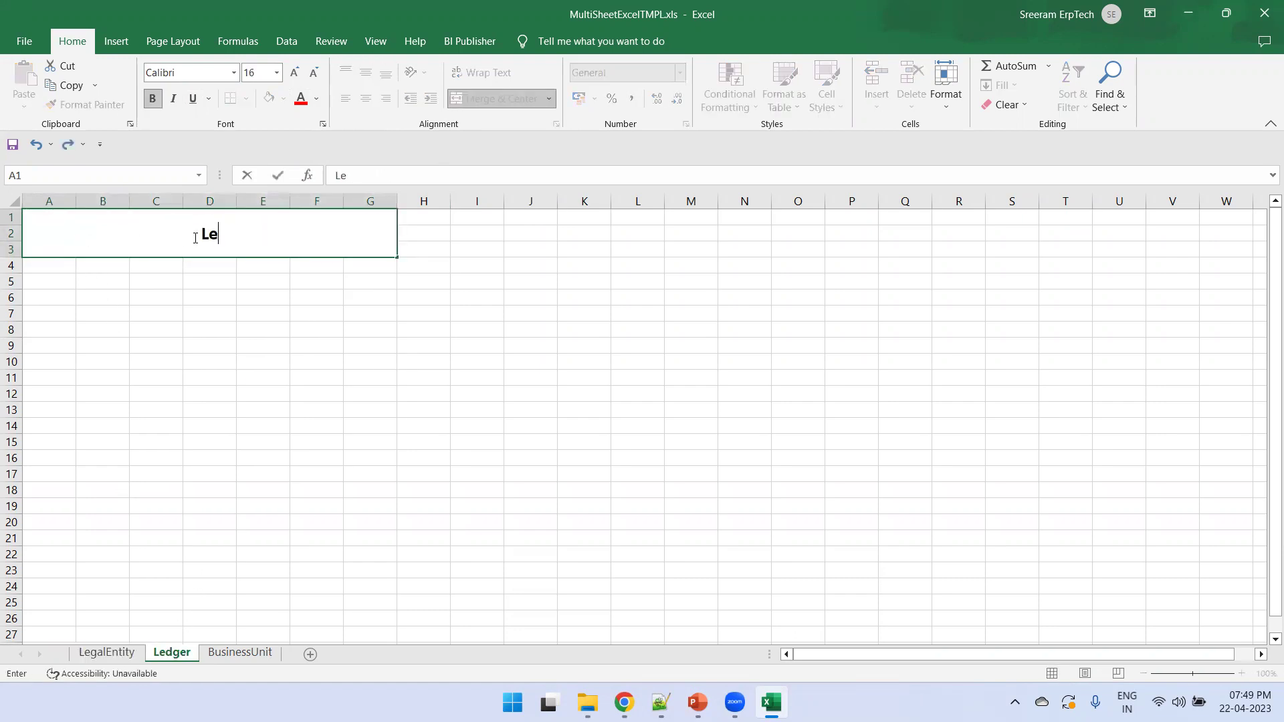
{"action": "left_click", "coordinate": [256, 413]}
- Copy the title block to the BusinessUnit sheet and retitle it 'Business Unit'
{"action": "left_click", "coordinate": [264, 230]}
{"action": "key", "text": "ctrl+c"}
{"action": "left_click", "coordinate": [241, 652]}
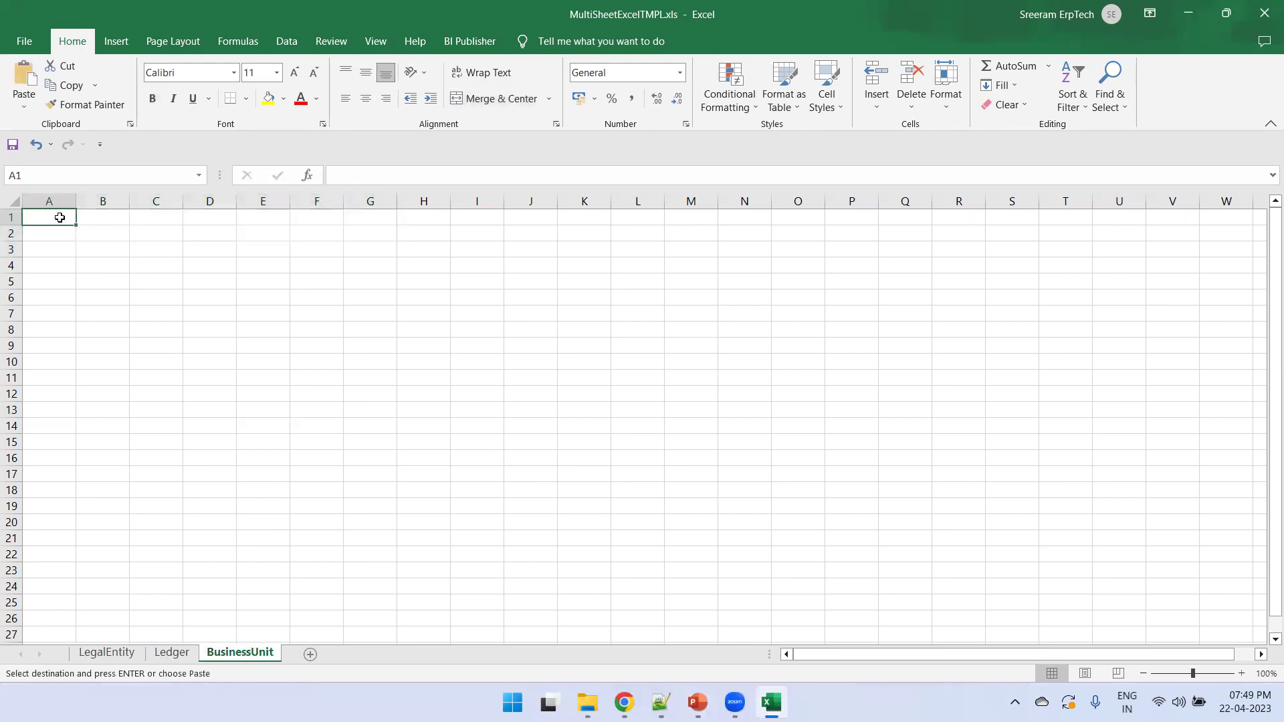
{"action": "key", "text": "ctrl+v"}
{"action": "double_click", "coordinate": [173, 236]}
{"action": "key", "text": "Delete"}
{"action": "key", "text": "Delete"}
{"action": "key", "text": "Delete"}
{"action": "key", "text": "Delete"}
{"action": "key", "text": "Delete"}
{"action": "key", "text": "Delete"}
{"action": "type", "text": "Business Unit"}
{"action": "key", "text": "ctrl+Return"}
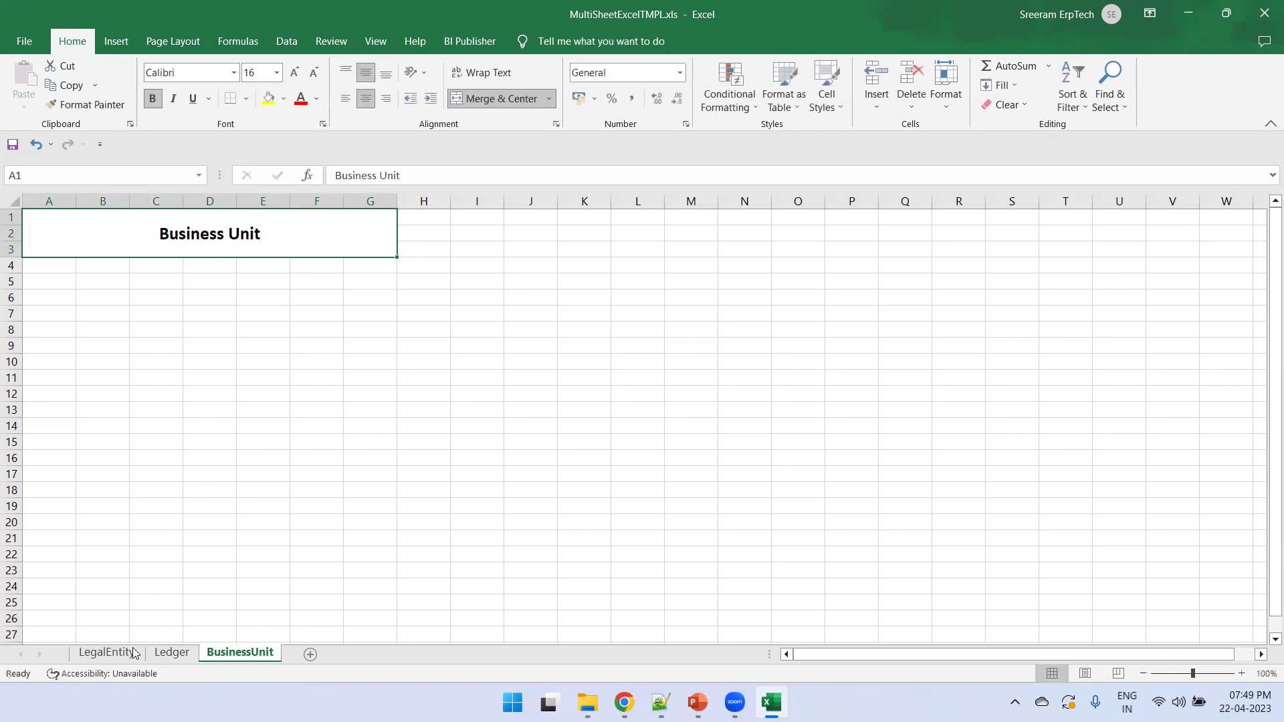
{"action": "left_click", "coordinate": [109, 653]}
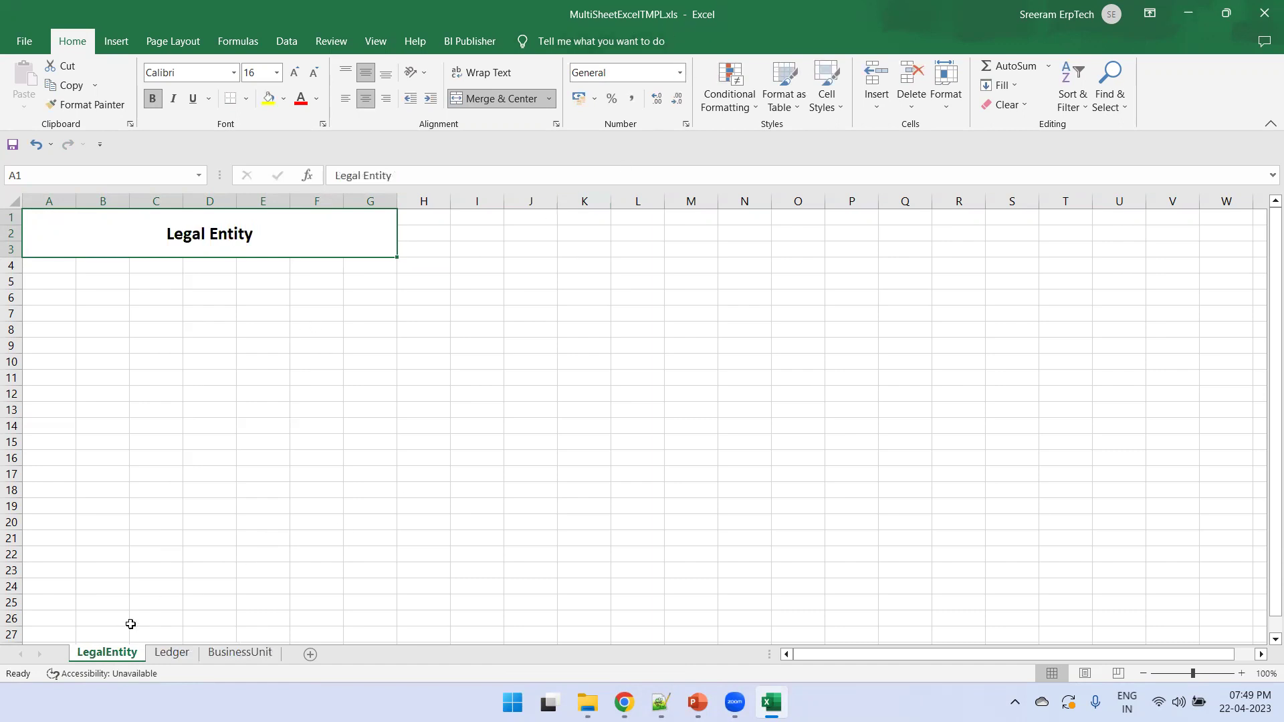
- Load MultisheetExcelDM.xml as sample XML data through the BI Publisher add-in
{"action": "left_click", "coordinate": [469, 41]}
{"action": "left_click", "coordinate": [276, 87]}
{"action": "double_click", "coordinate": [228, 161]}
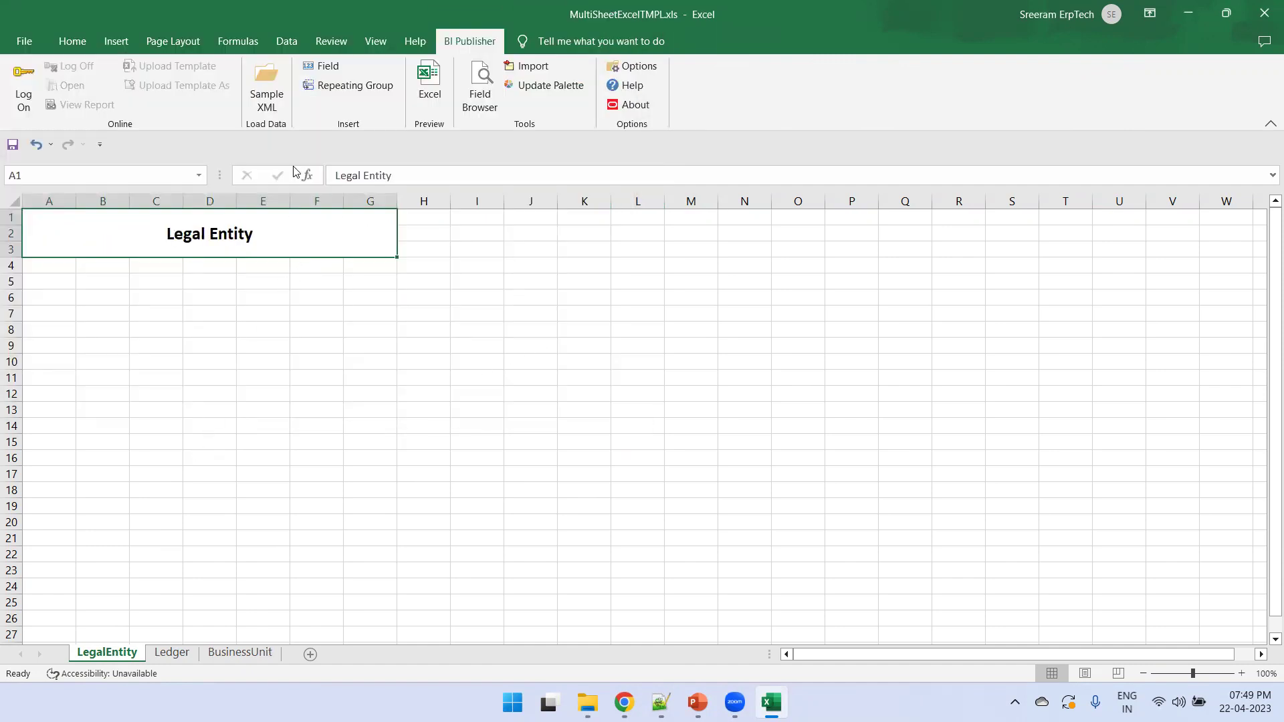
{"action": "left_click", "coordinate": [274, 92]}
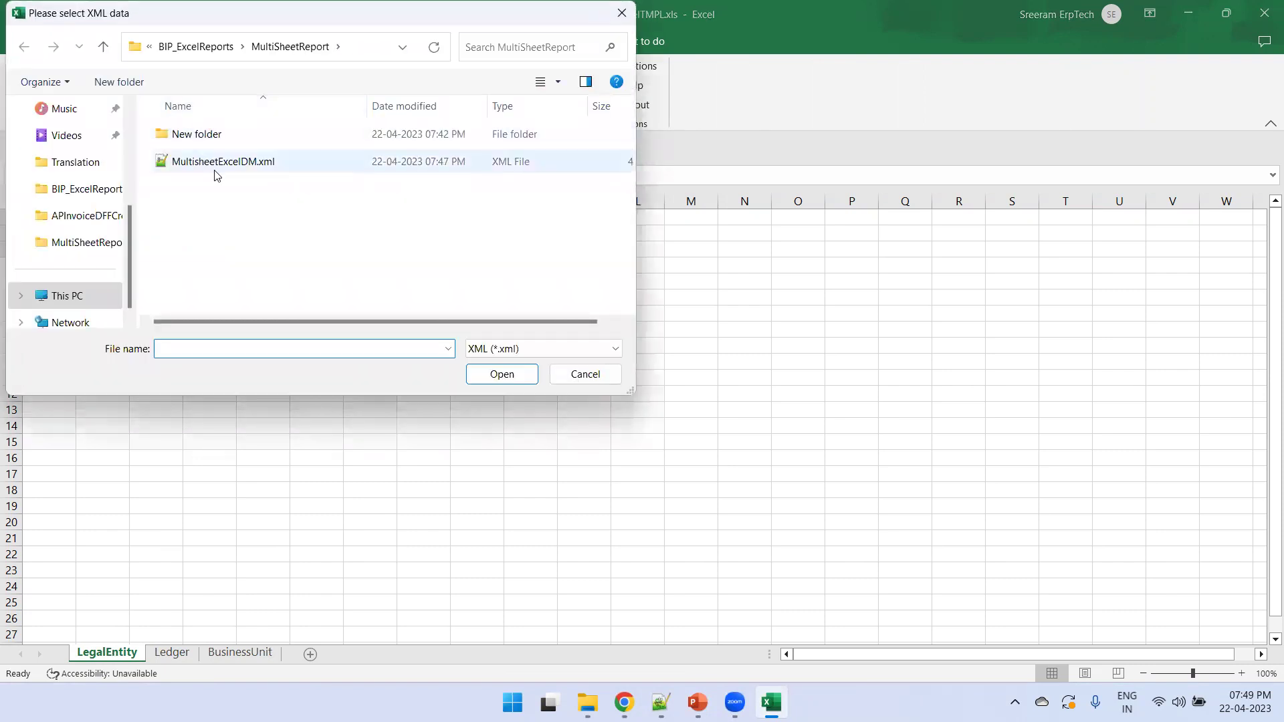
{"action": "left_click", "coordinate": [251, 167]}
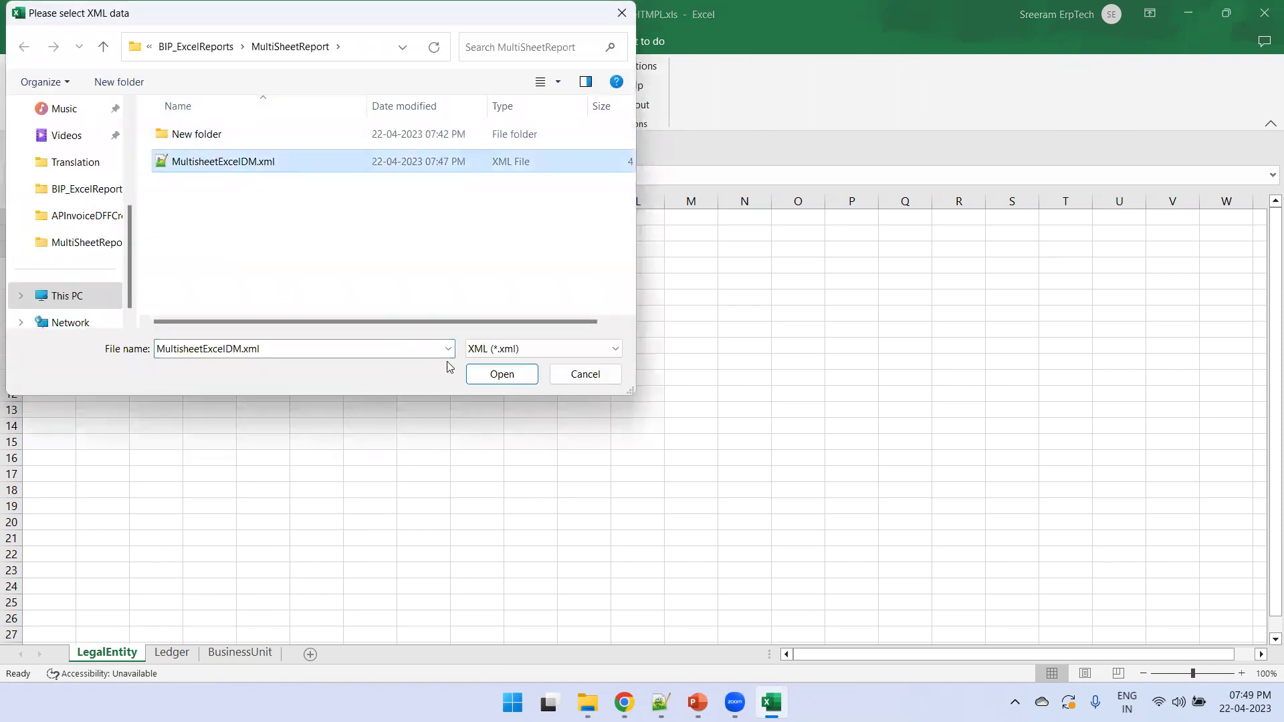
{"action": "left_click", "coordinate": [501, 375]}
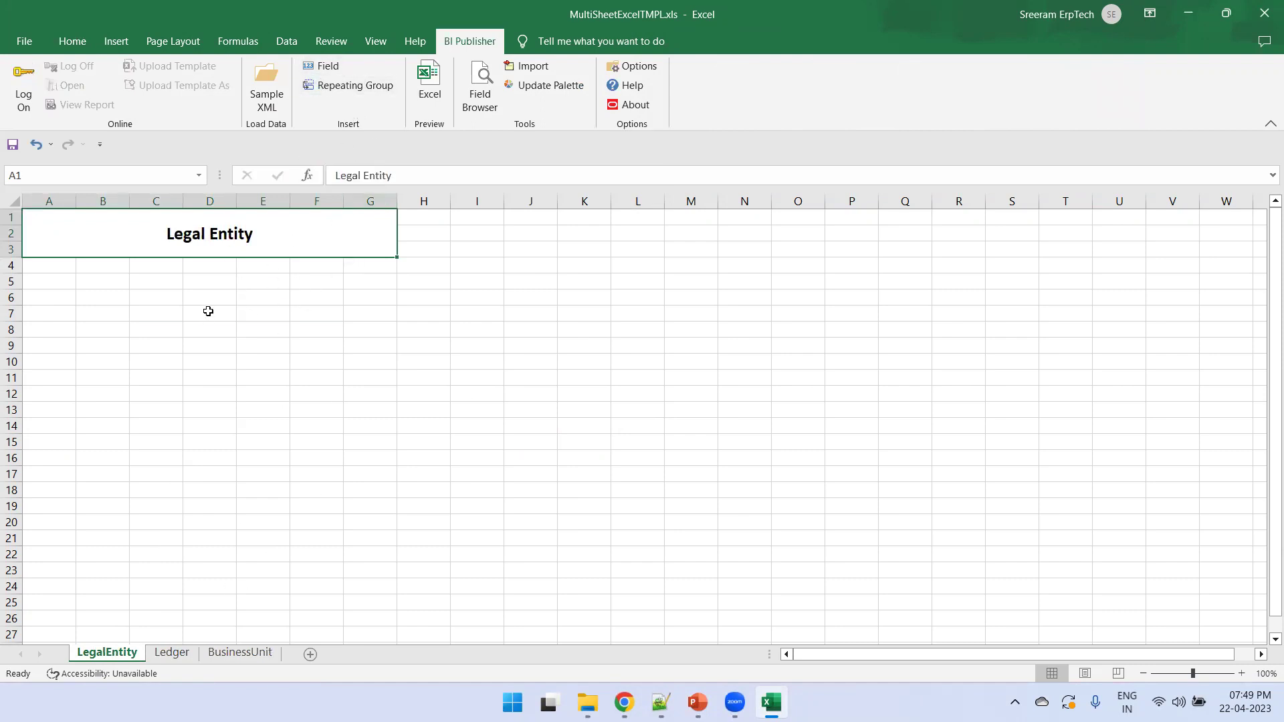
{"action": "left_click_drag", "start_coordinate": [49, 280], "coordinate": [333, 283]}
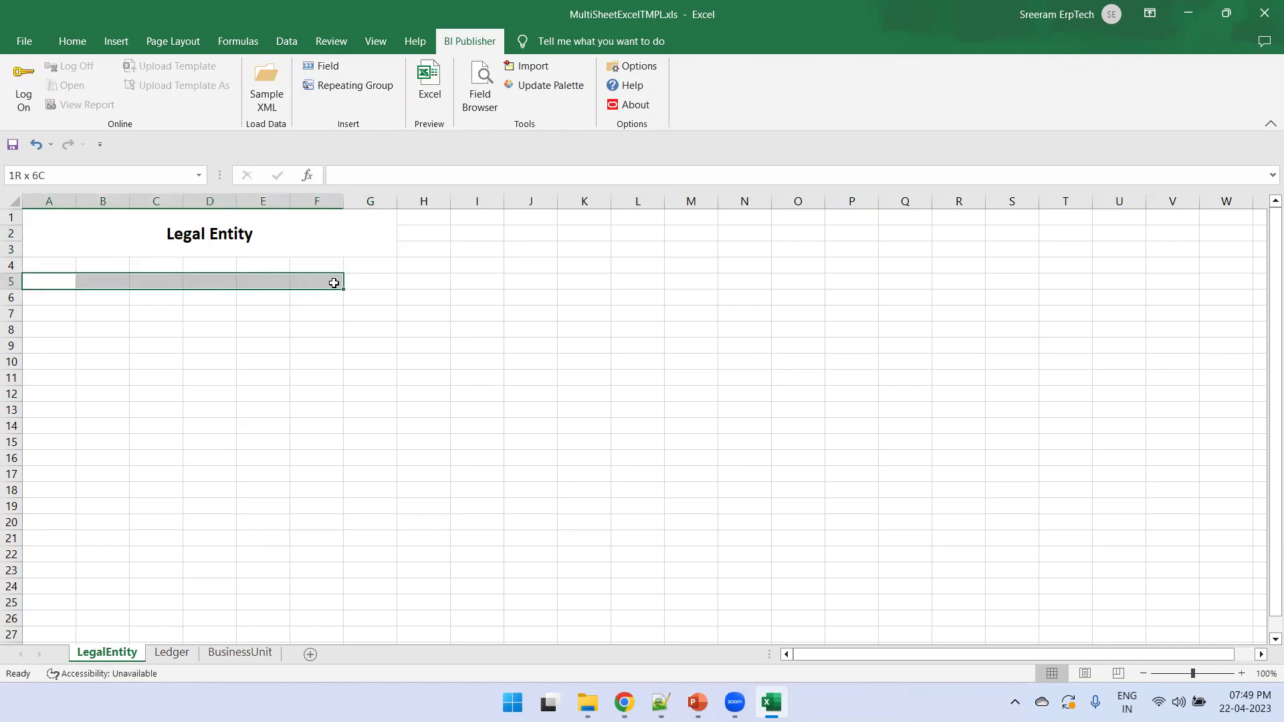
- Paste the legal entity column headers from the data model into LegalEntity A4, unwrapped
{"action": "key", "text": "alt+Tab"}
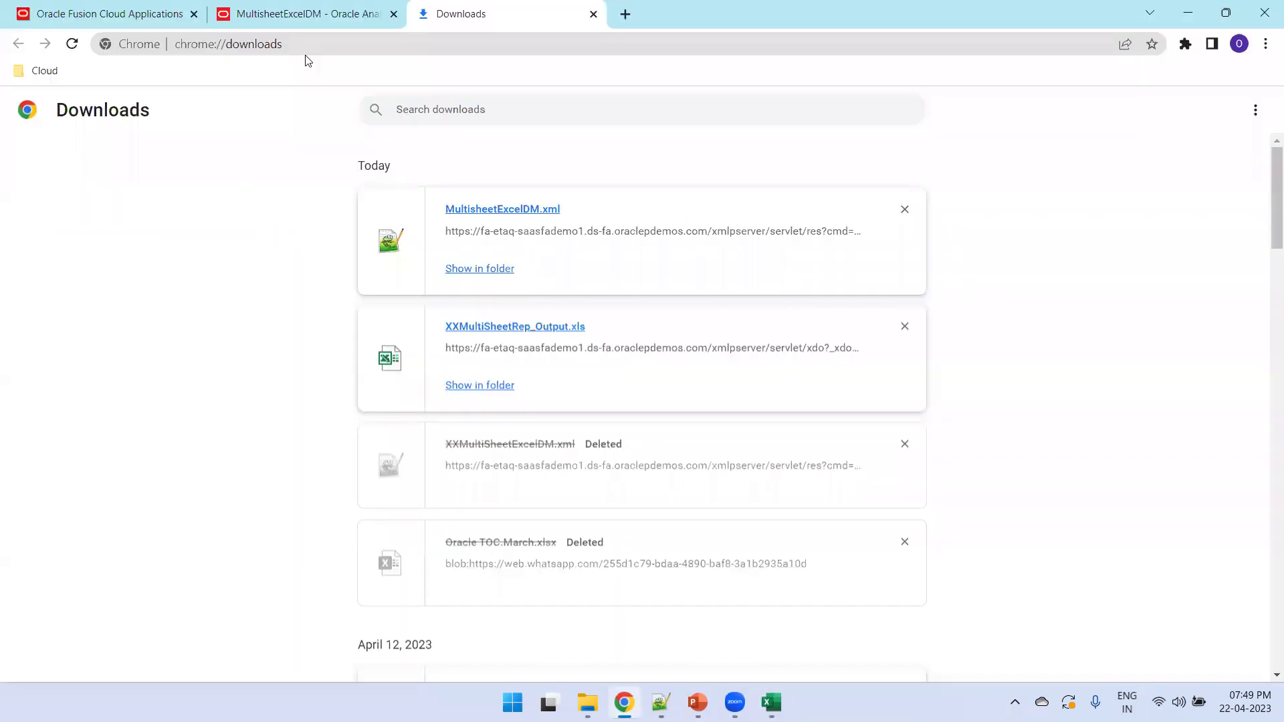
{"action": "left_click", "coordinate": [279, 15]}
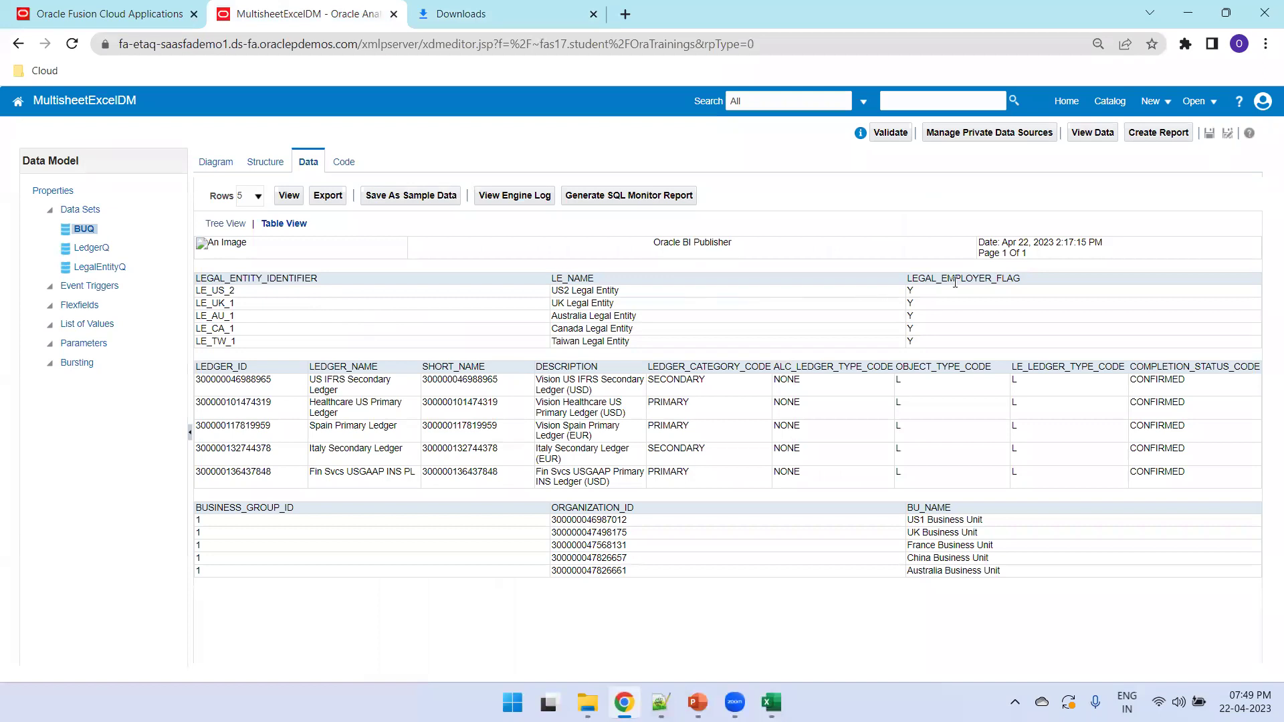
{"action": "left_click_drag", "start_coordinate": [1032, 281], "coordinate": [198, 281]}
{"action": "key", "text": "alt+Tab"}
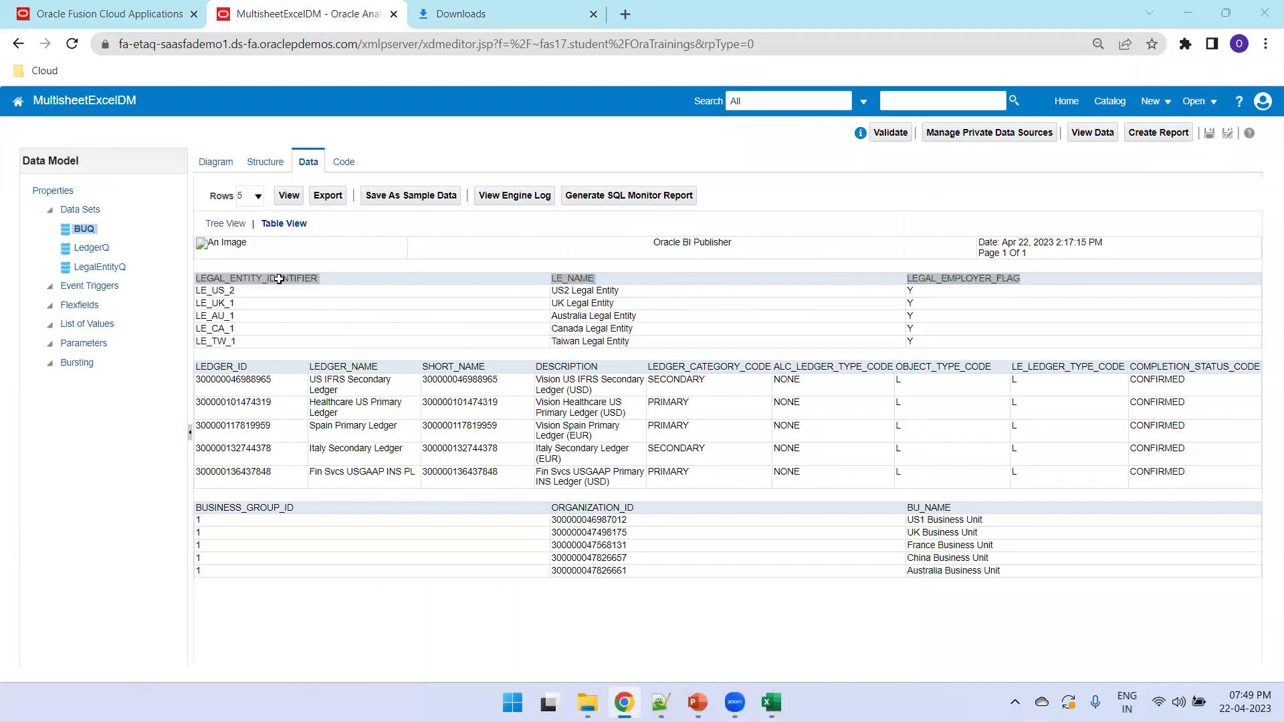
{"action": "left_click", "coordinate": [43, 281]}
{"action": "left_click", "coordinate": [45, 264]}
{"action": "key", "text": "ctrl+v"}
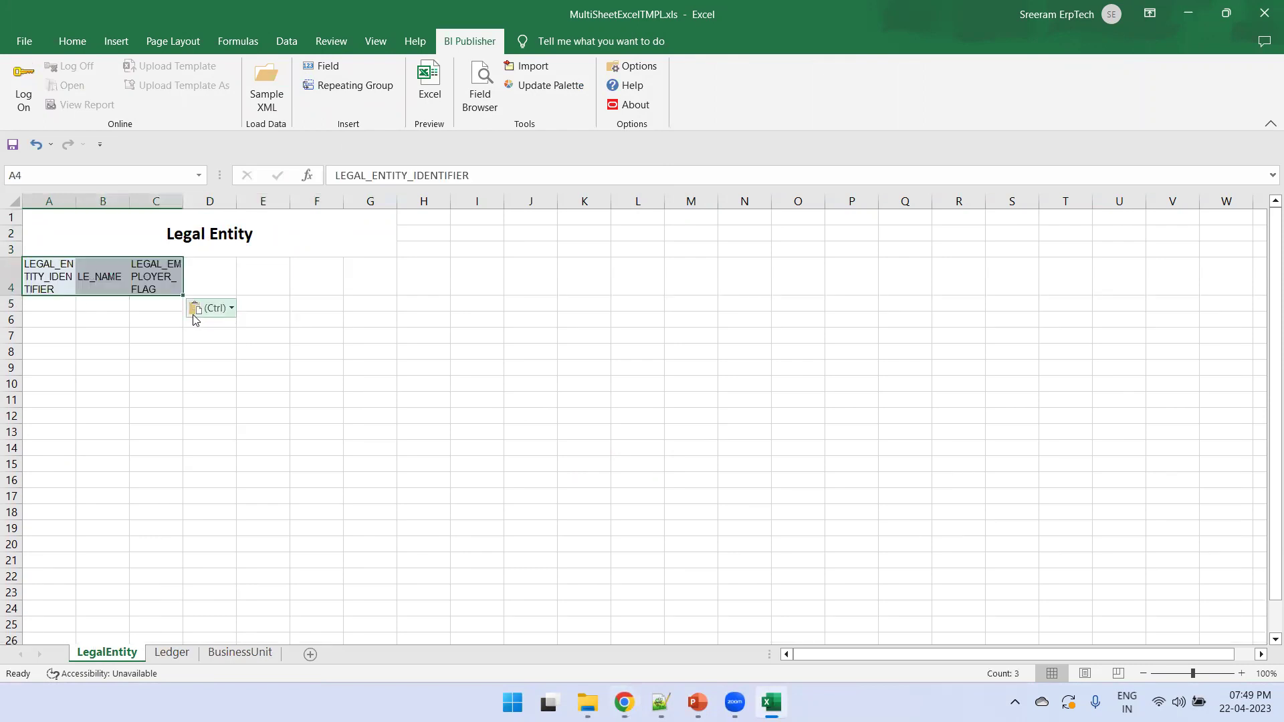
{"action": "left_click", "coordinate": [73, 41]}
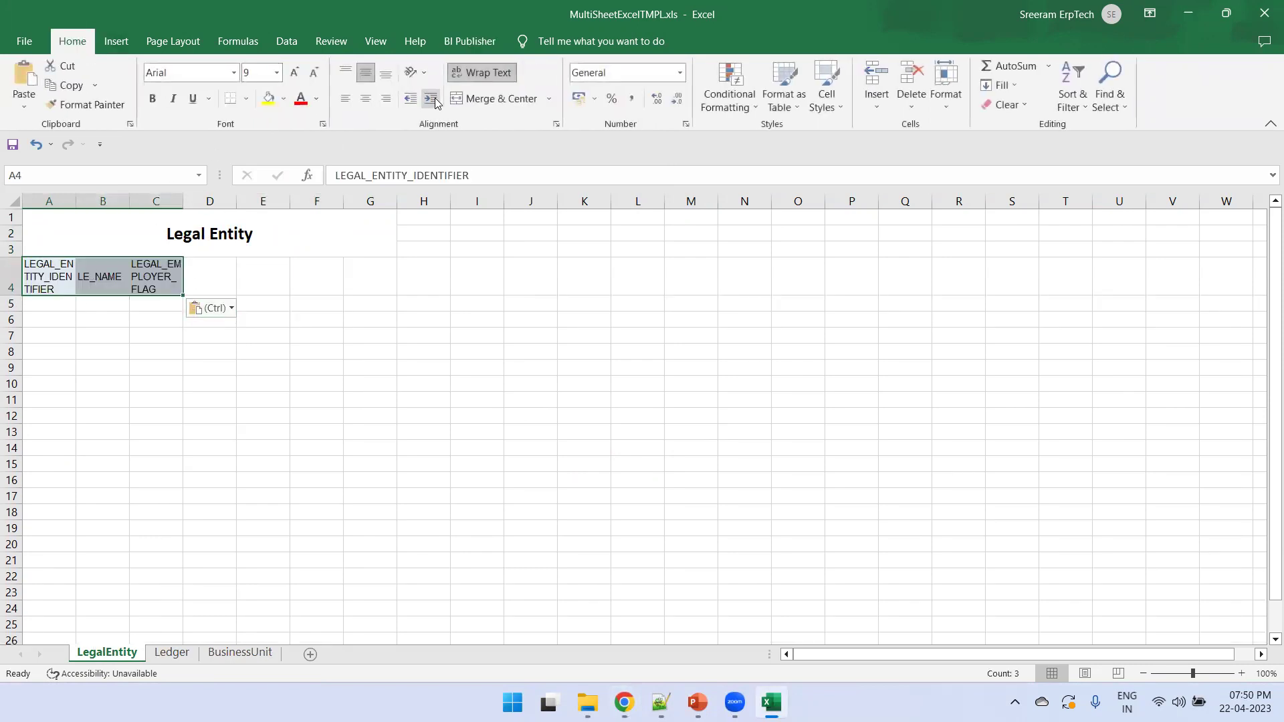
{"action": "left_click", "coordinate": [474, 79]}
- Paste the ledger column headers from the data model into A4 of the Ledger sheet
{"action": "key", "text": "alt+Tab"}
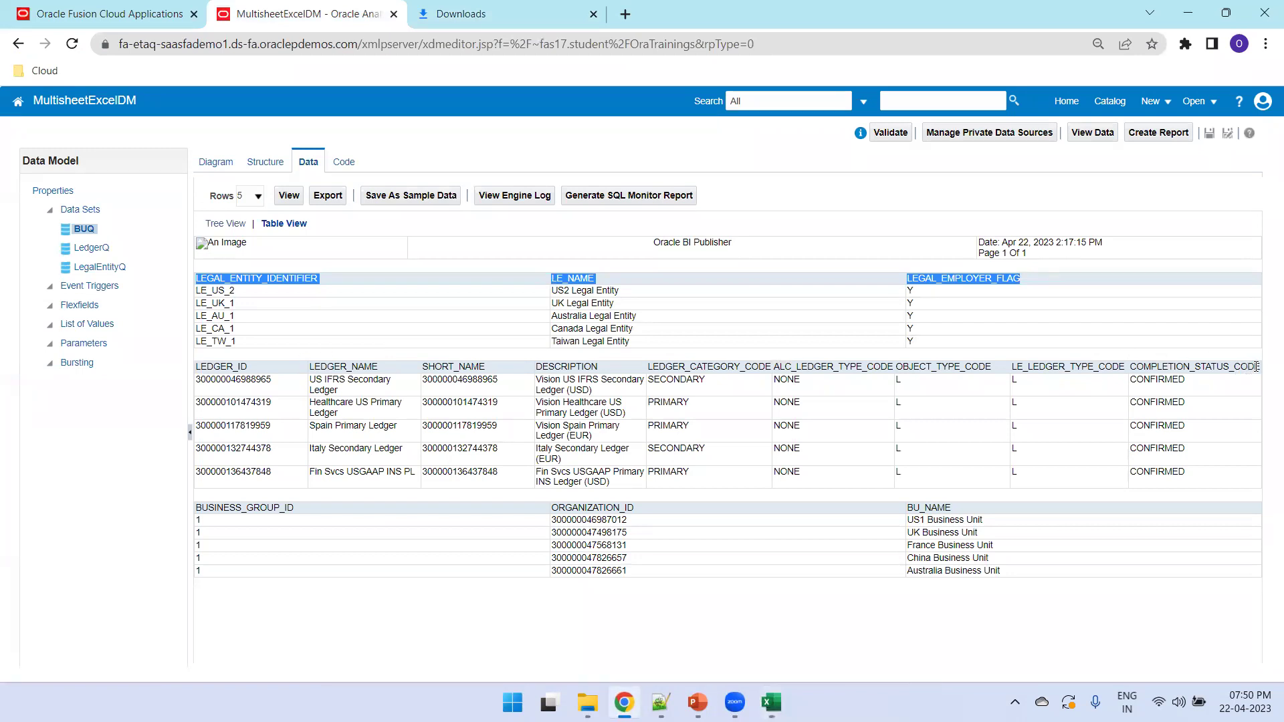
{"action": "left_click_drag", "start_coordinate": [1258, 365], "coordinate": [200, 367]}
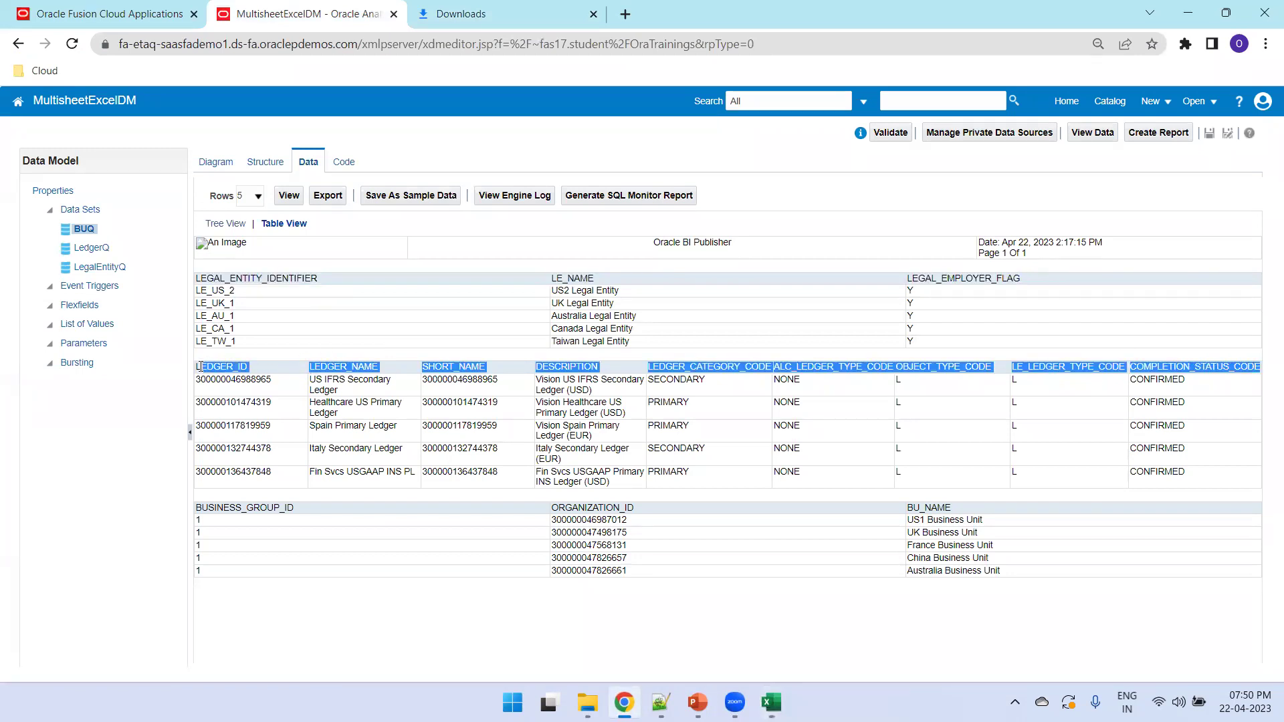
{"action": "key", "text": "alt+Tab"}
{"action": "left_click", "coordinate": [172, 652]}
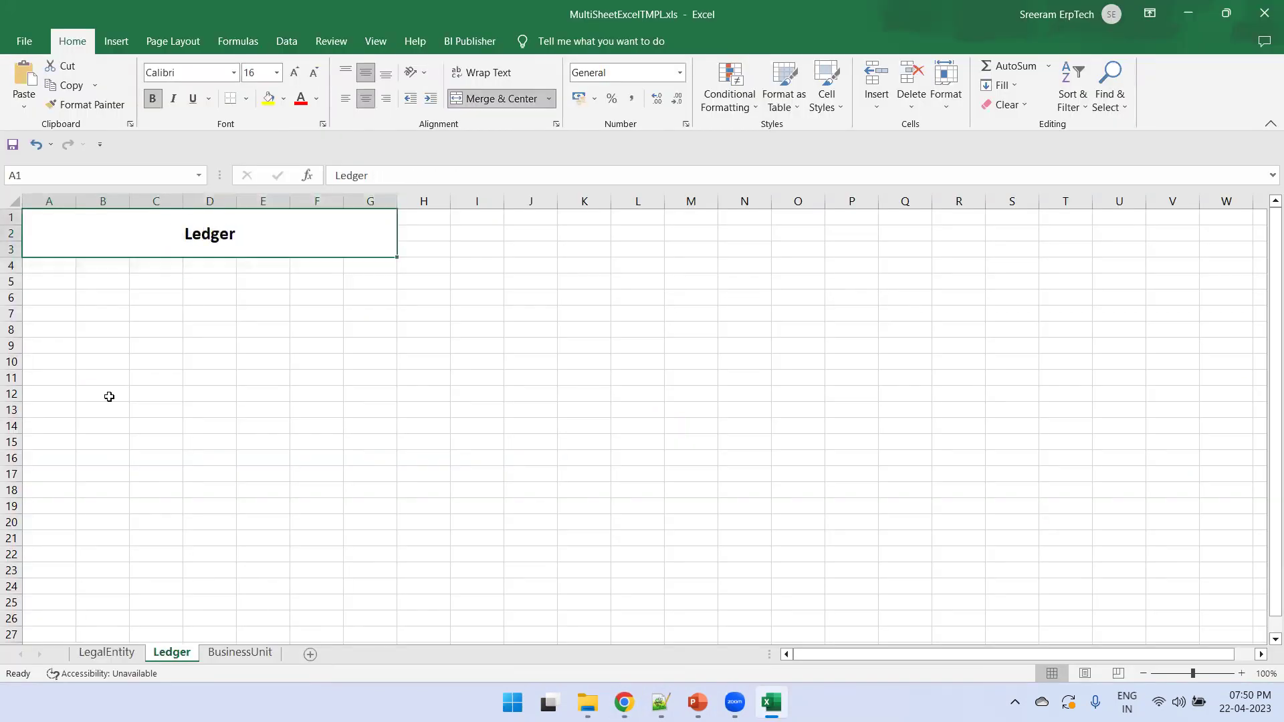
{"action": "left_click", "coordinate": [57, 265]}
{"action": "type", "text": "LEDGER_ID\tLEDGER_NAME\tSHORT_NAME\tDESCRIPTION\tLEDGER_CATEGORY_CODE\tALC_LEDGER_TYPE_CODE\tOBJECT_TYPE_CODE\tLE_LEDGER_TYPE_CODE\tCOMPLETION_STATUS_CODE"}
{"action": "left_click", "coordinate": [278, 562]}
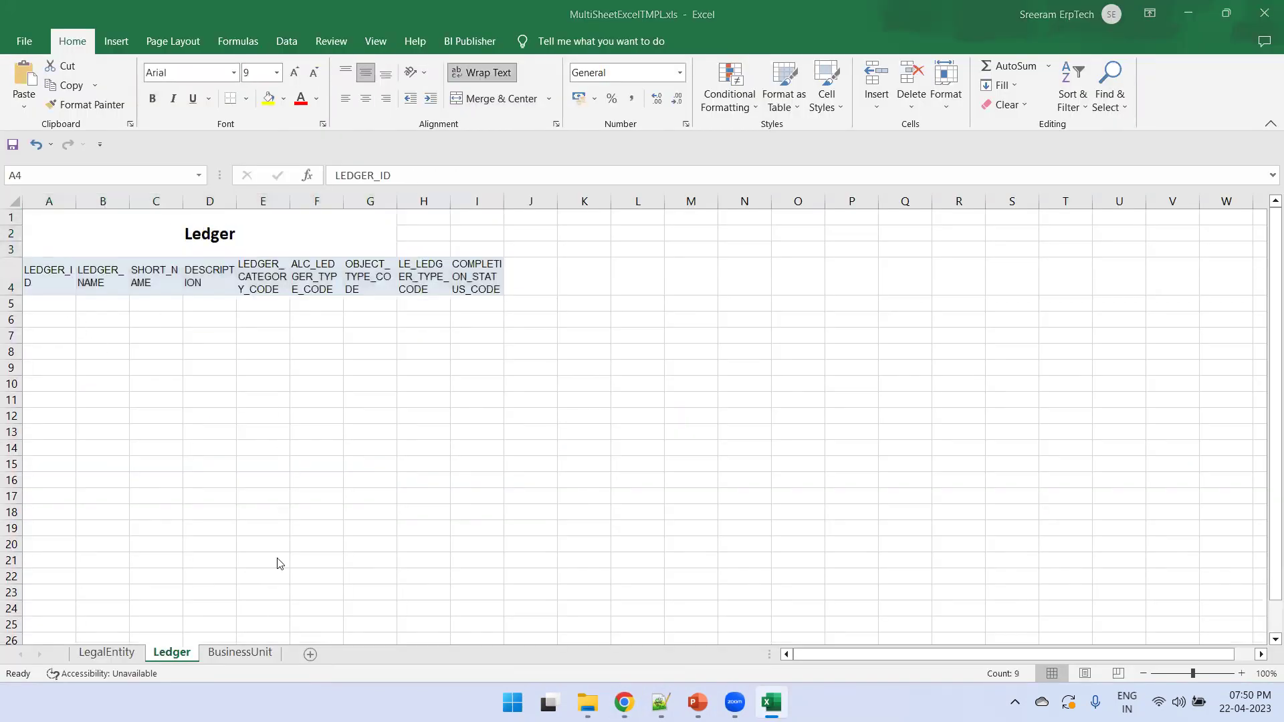
- Paste the business unit column headers into A4 of the BusinessUnit sheet
{"action": "key", "text": "alt+Tab"}
{"action": "left_click_drag", "start_coordinate": [969, 511], "coordinate": [408, 498]}
{"action": "key", "text": "ctrl+c"}
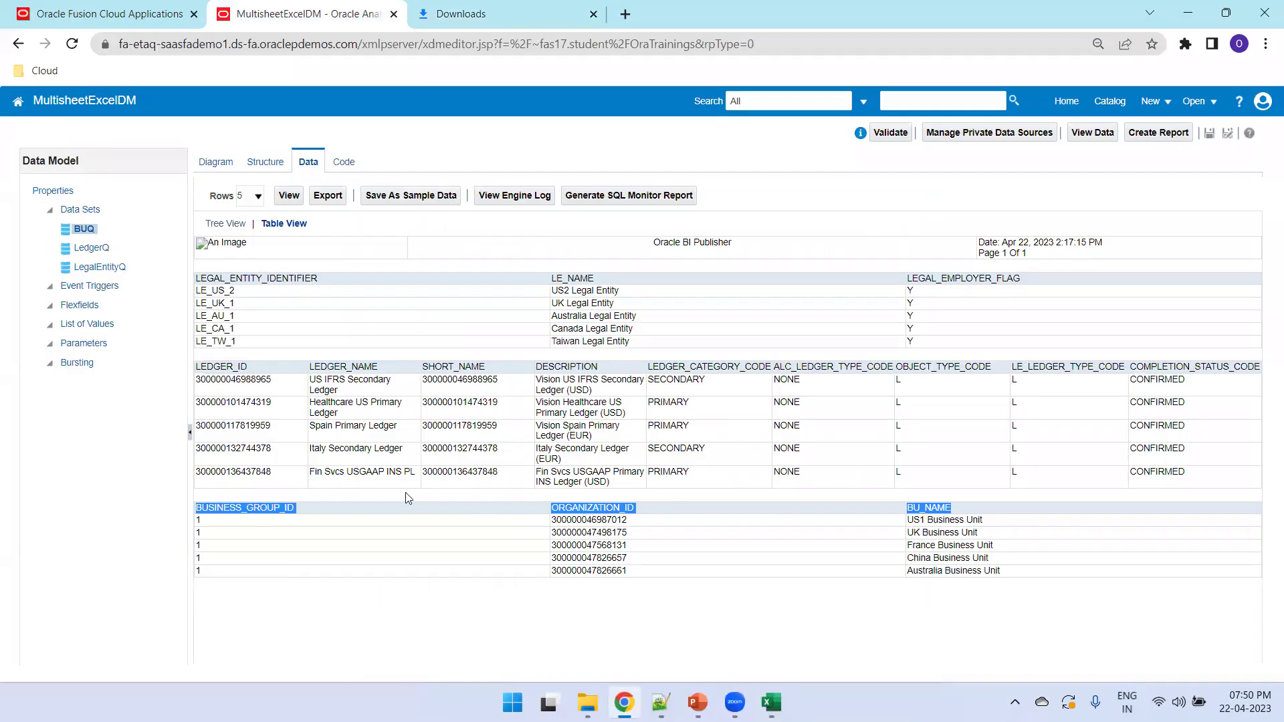
{"action": "key", "text": "alt+Tab"}
{"action": "left_click", "coordinate": [240, 652]}
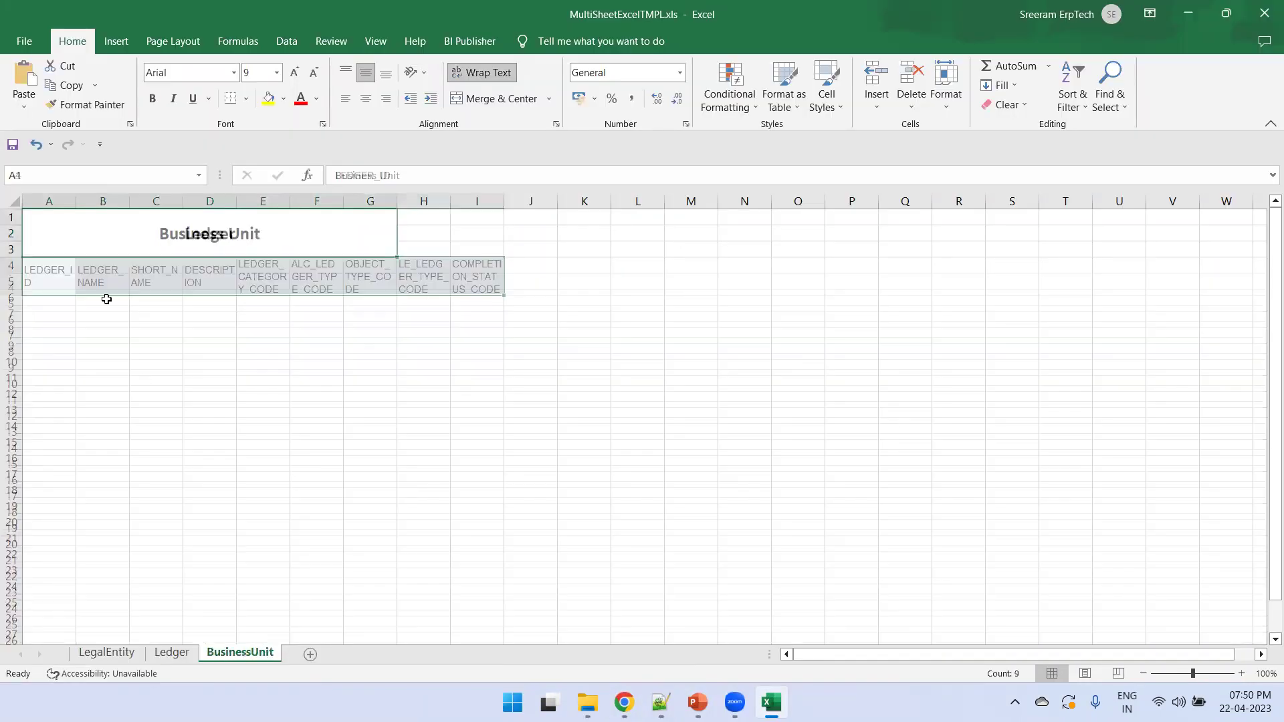
{"action": "left_click", "coordinate": [74, 270]}
{"action": "key", "text": "ctrl+v"}
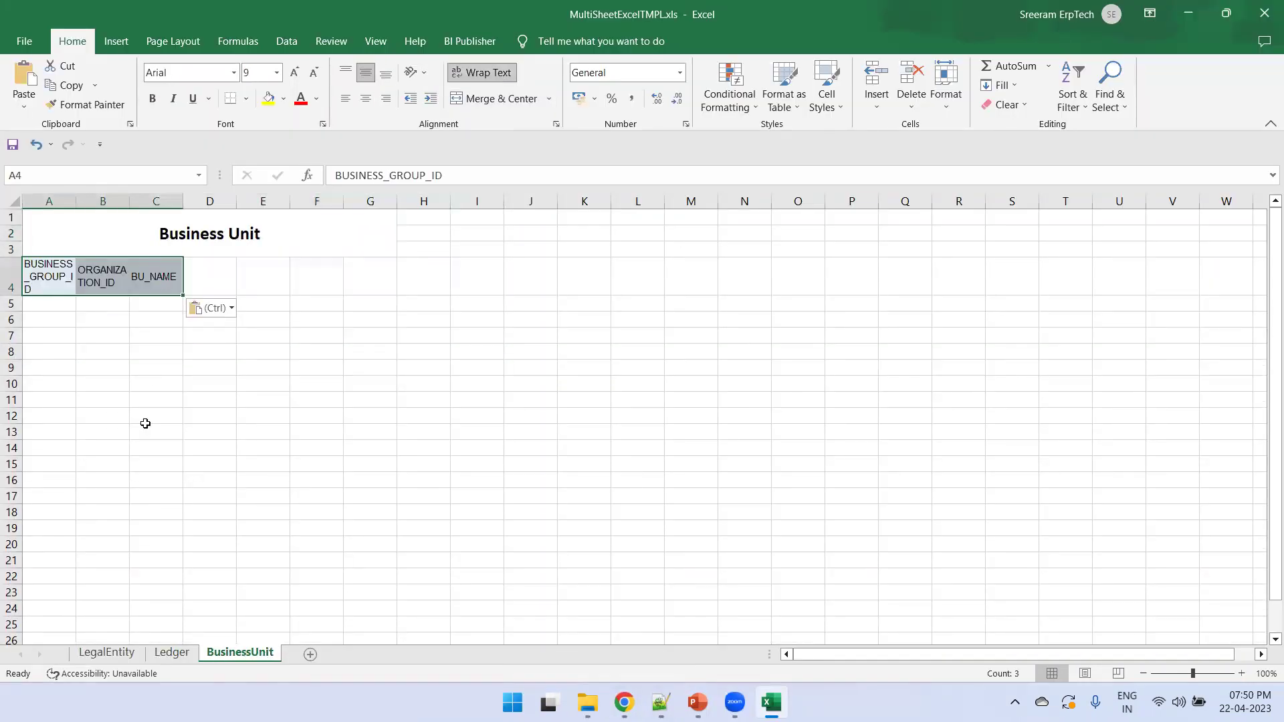
- Autofit LegalEntity columns A and C to LEGAL_ENTITY_IDENTIFIER and LEGAL_EMPLOYER_FLAG
{"action": "left_click", "coordinate": [97, 652]}
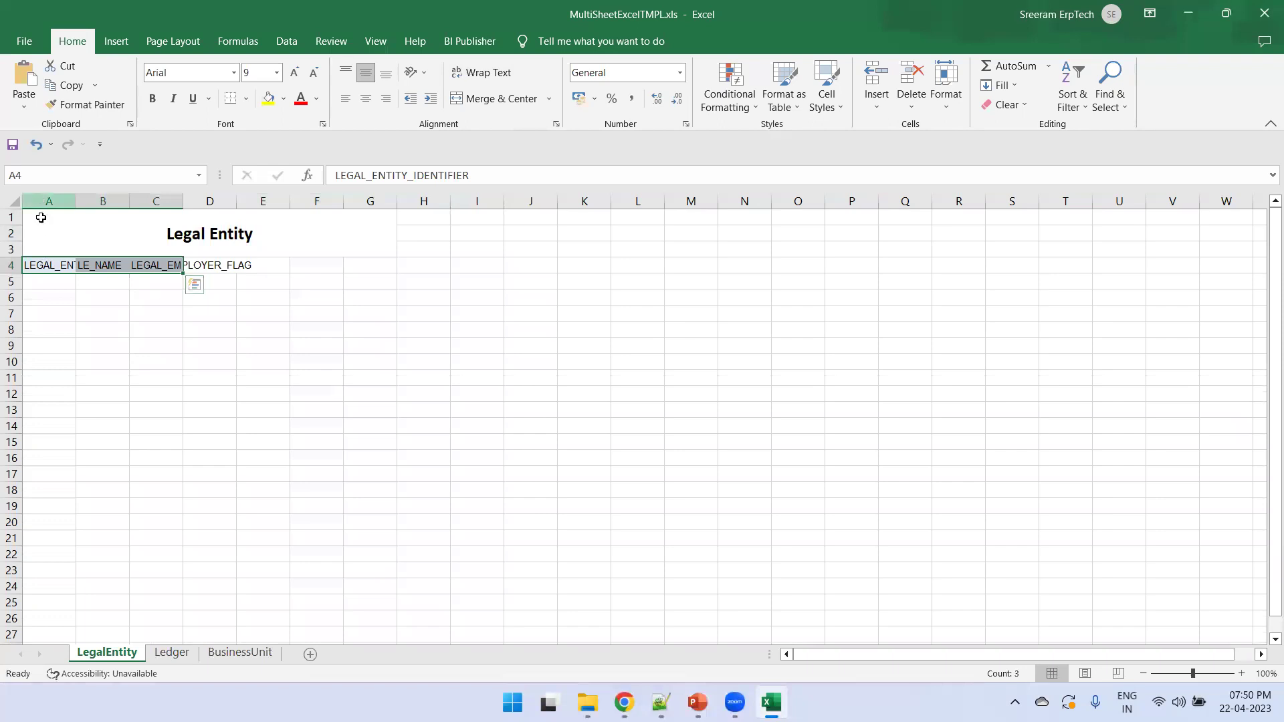
{"action": "left_click", "coordinate": [229, 343]}
{"action": "left_click_drag", "start_coordinate": [227, 267], "coordinate": [35, 264]}
{"action": "left_click", "coordinate": [481, 73]}
{"action": "left_click", "coordinate": [467, 72]}
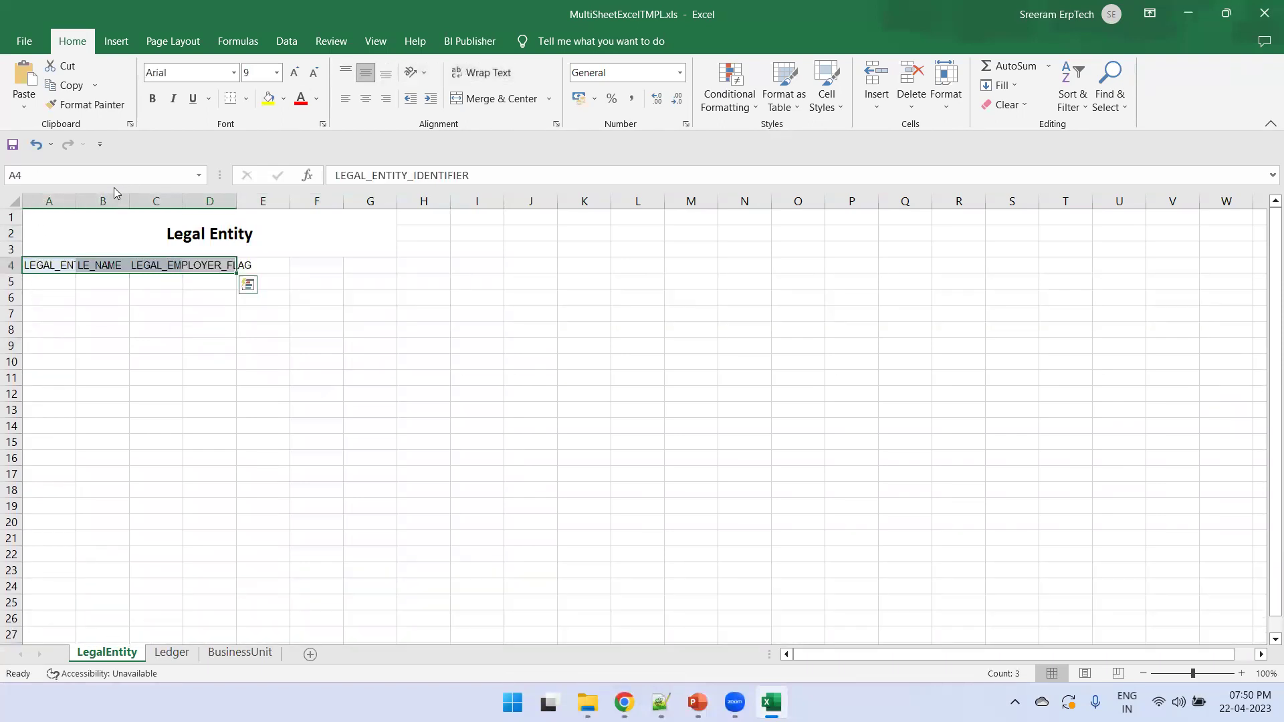
{"action": "double_click", "coordinate": [75, 200]}
{"action": "left_click", "coordinate": [244, 328]}
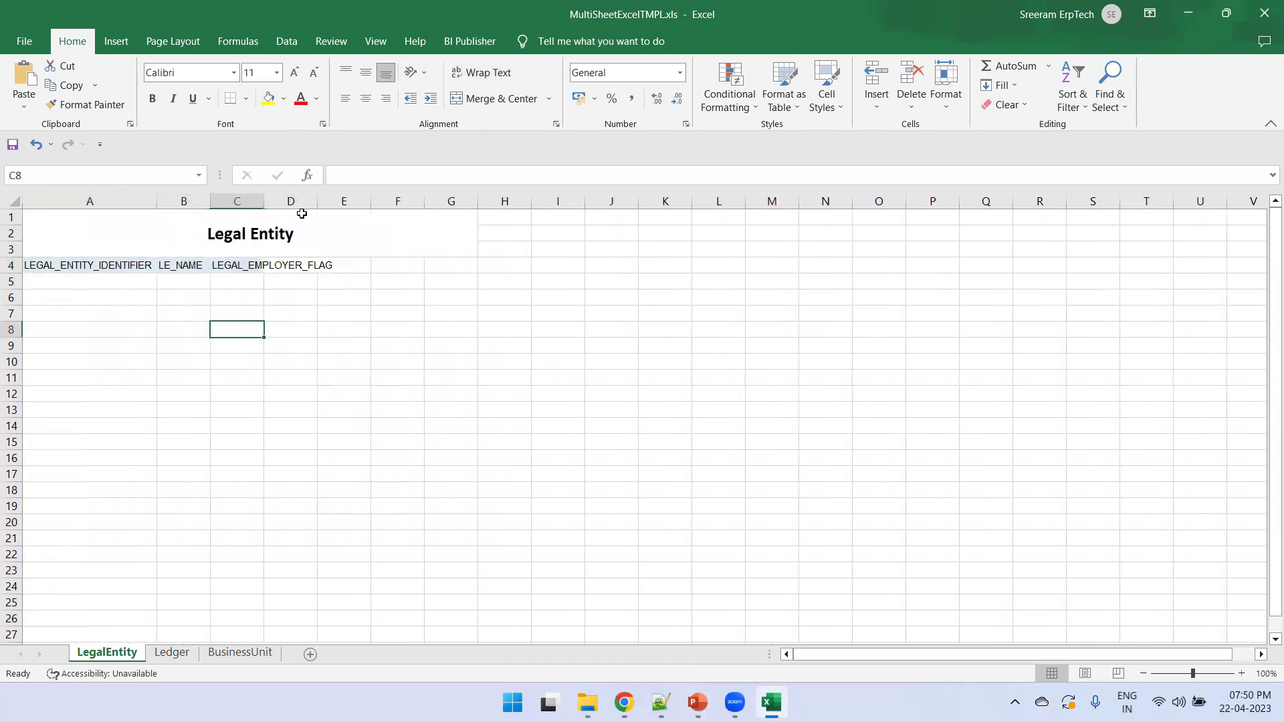
{"action": "double_click", "coordinate": [264, 201]}
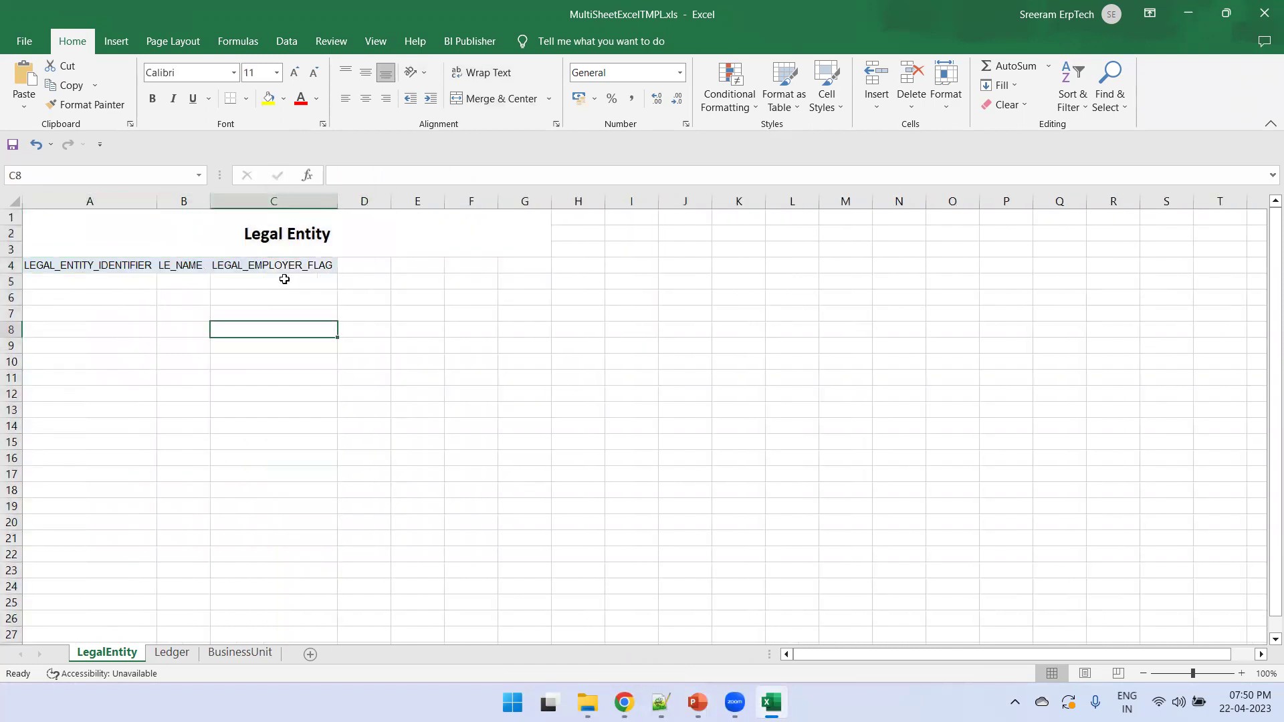
{"action": "left_click_drag", "start_coordinate": [299, 278], "coordinate": [73, 266]}
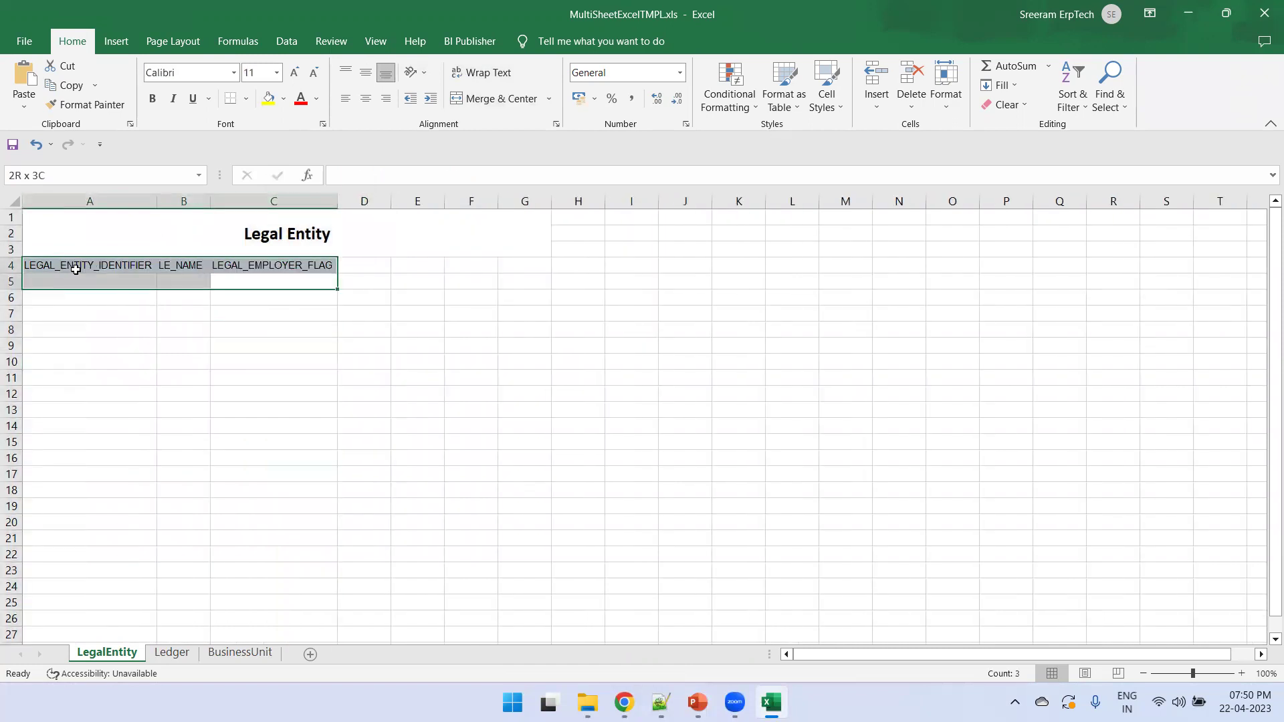
- Apply All Borders to the LegalEntity header table A4:C5
{"action": "left_click", "coordinate": [246, 98]}
{"action": "left_click", "coordinate": [270, 240]}
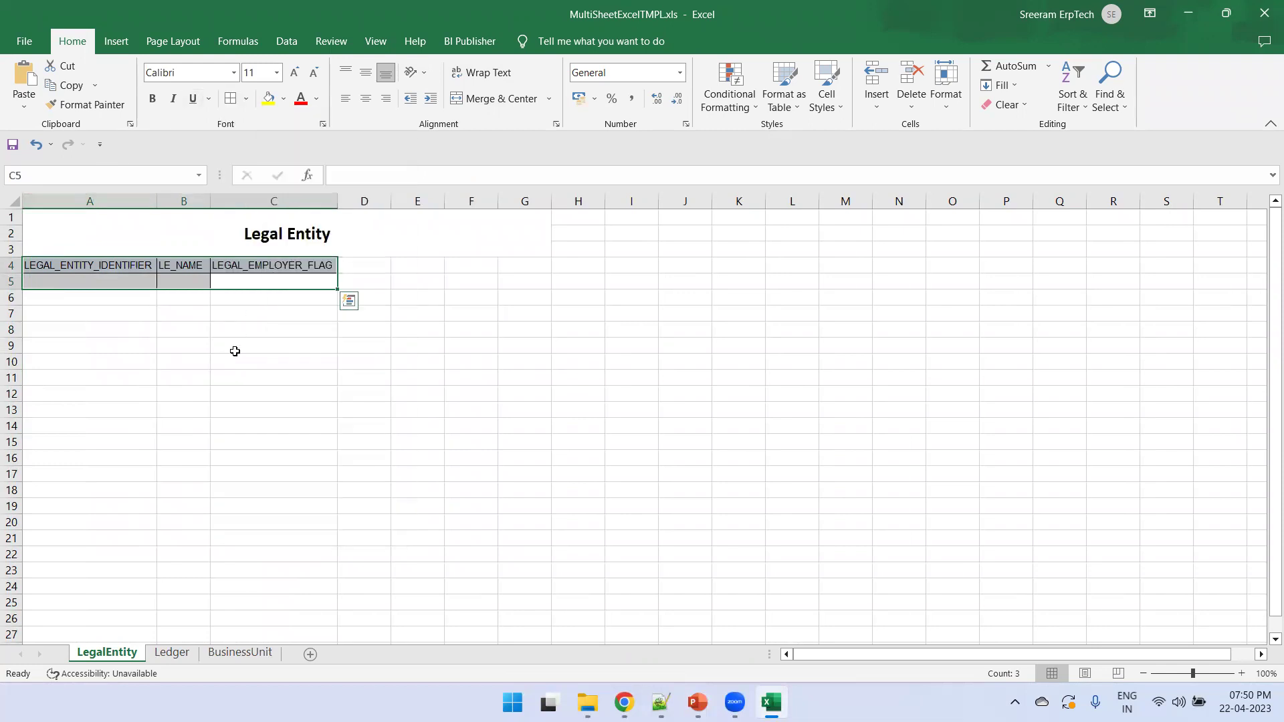
{"action": "left_click", "coordinate": [237, 347]}
- Bold the A4:C4 headings and autofit columns A and B to their headings
{"action": "left_click", "coordinate": [284, 259]}
{"action": "left_click_drag", "start_coordinate": [123, 266], "coordinate": [266, 263]}
{"action": "left_click", "coordinate": [152, 98]}
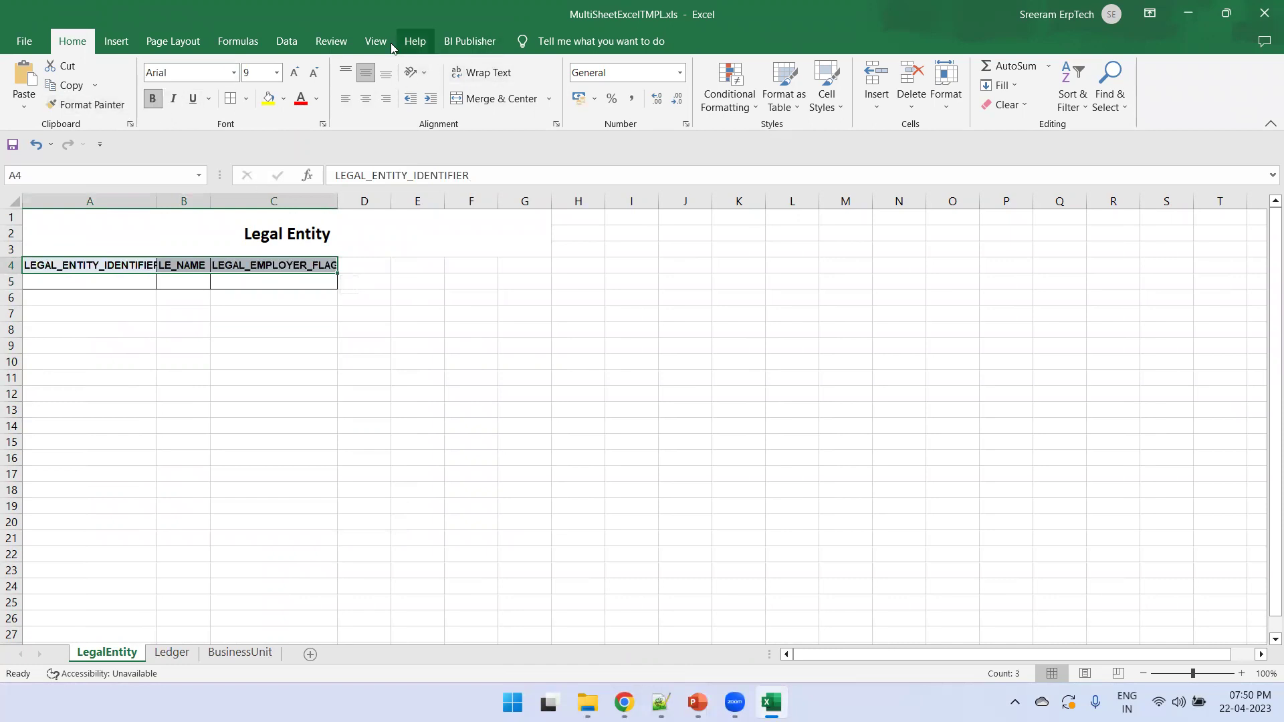
{"action": "left_click", "coordinate": [284, 98]}
{"action": "left_click", "coordinate": [300, 244]}
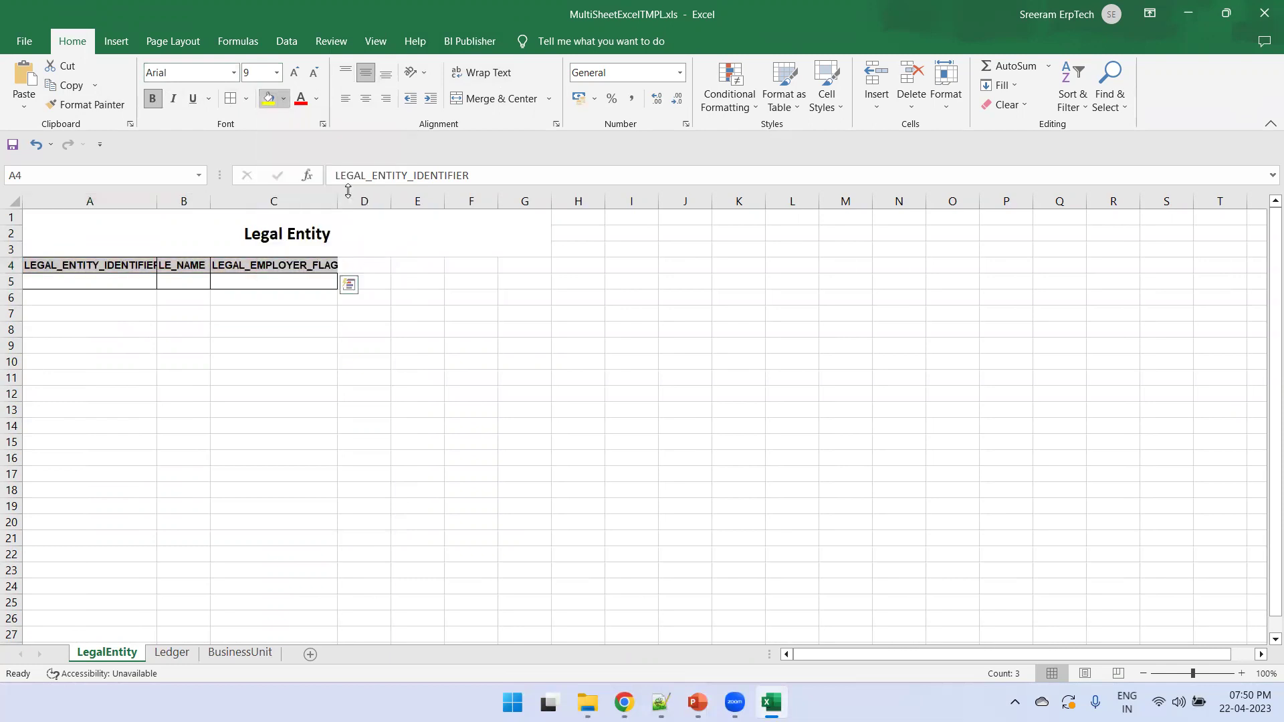
{"action": "left_click", "coordinate": [342, 327]}
{"action": "double_click", "coordinate": [157, 199]}
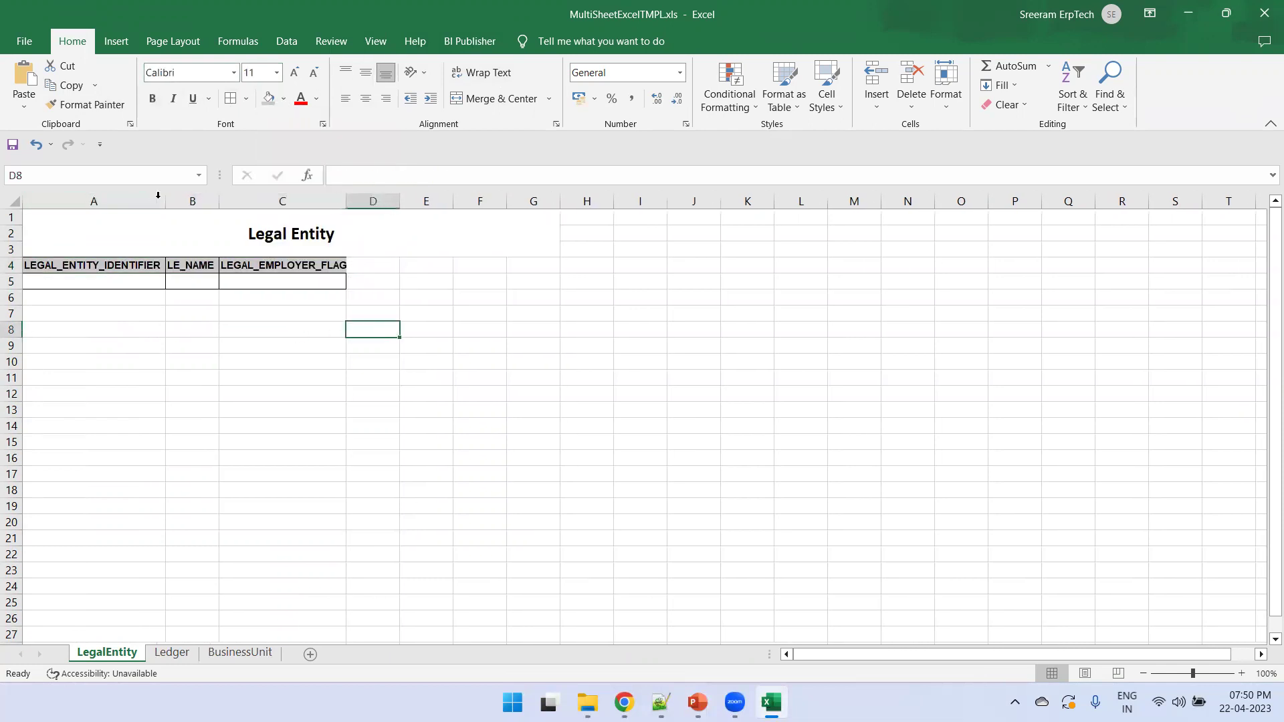
{"action": "double_click", "coordinate": [216, 199]}
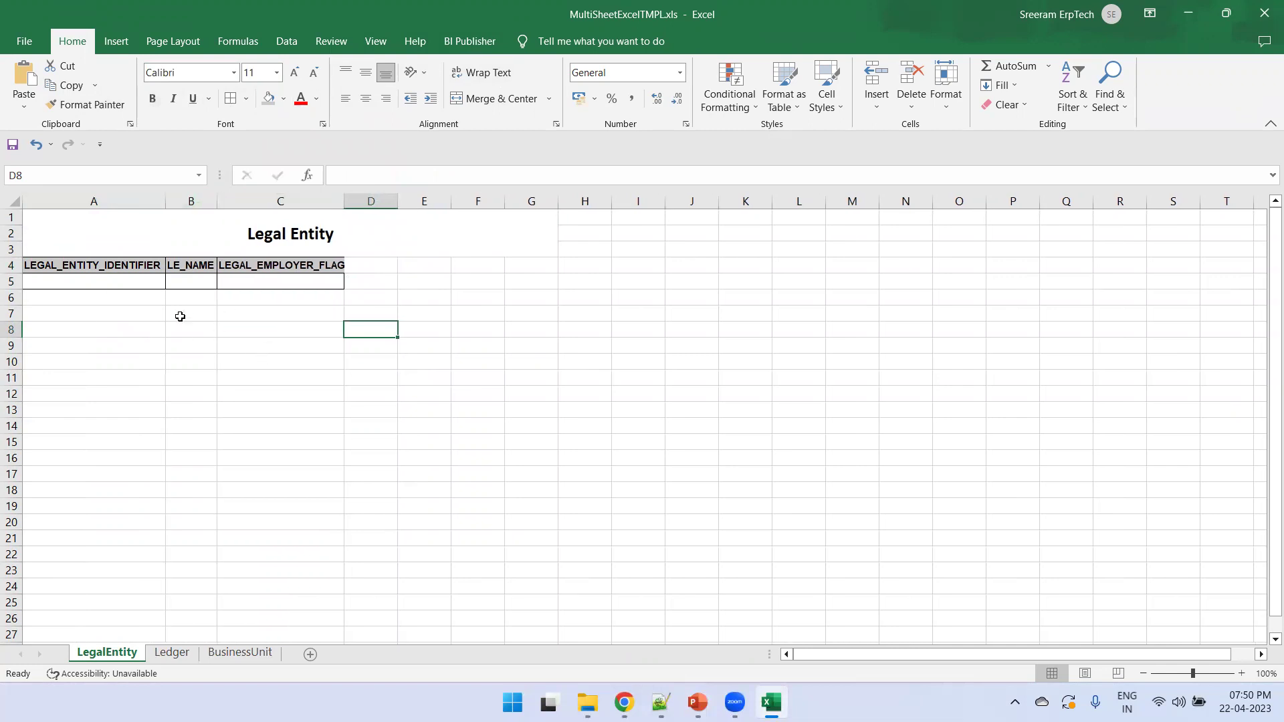
{"action": "left_click", "coordinate": [125, 284]}
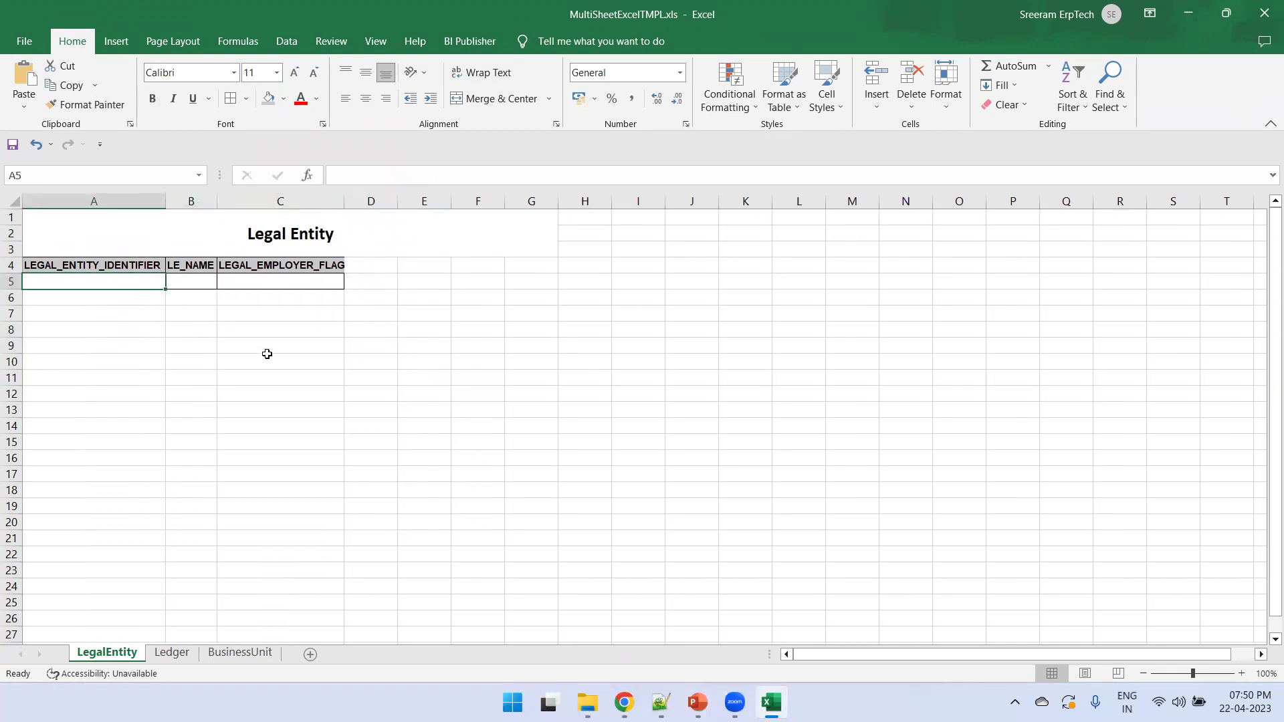
- Insert LEGAL_ENTITY_IDENTIFIER, LE_NAME and LEGAL_EMPLOYER_FLAG fields into cells A5:C5
{"action": "left_click", "coordinate": [468, 41]}
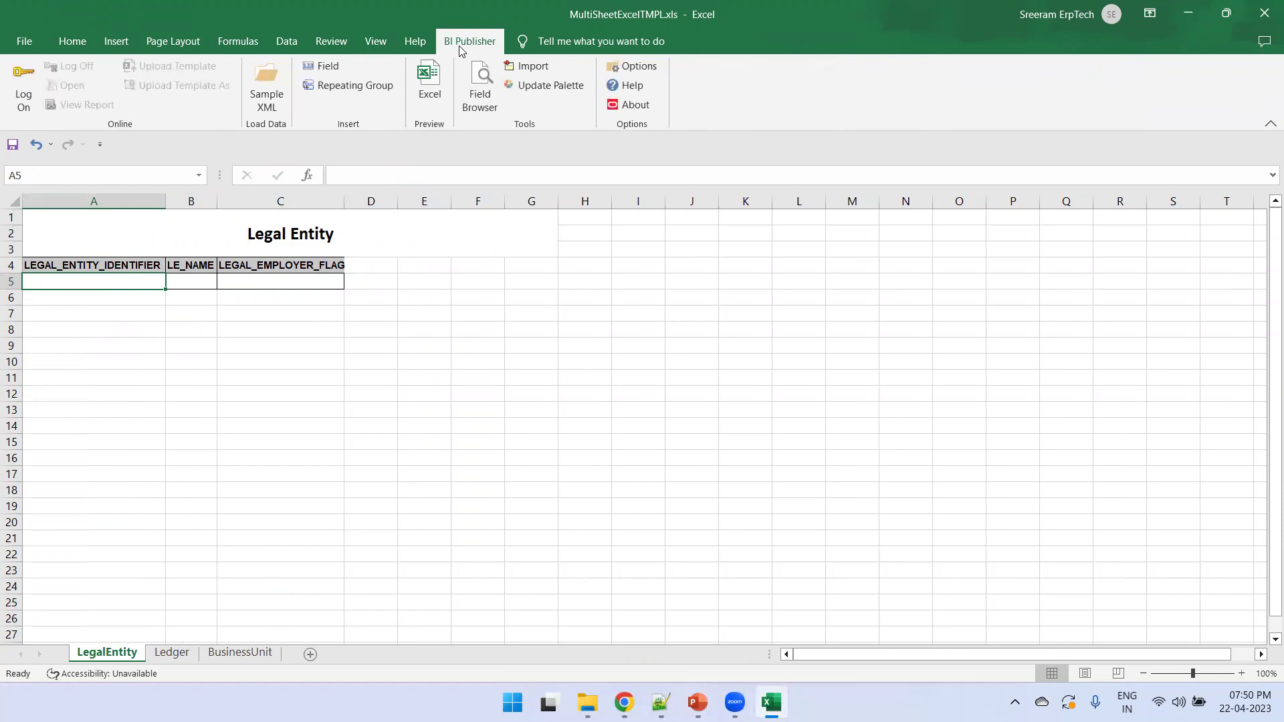
{"action": "left_click", "coordinate": [324, 67]}
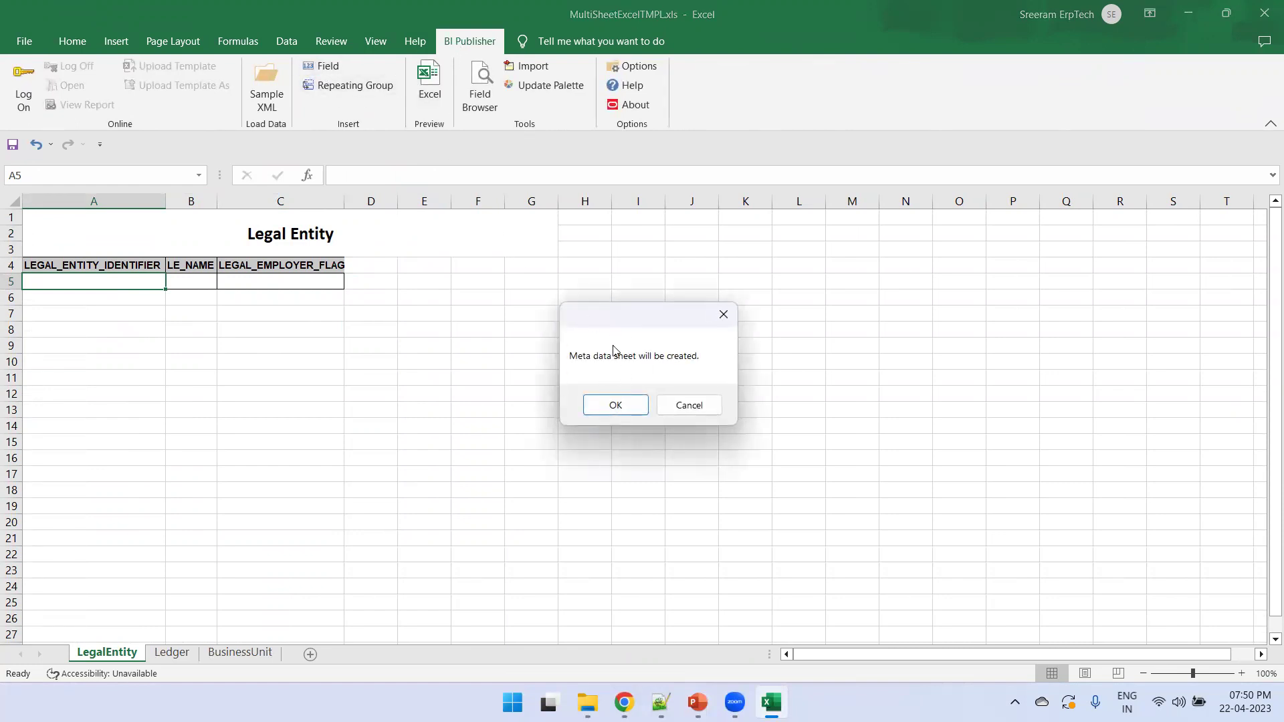
{"action": "left_click", "coordinate": [615, 406]}
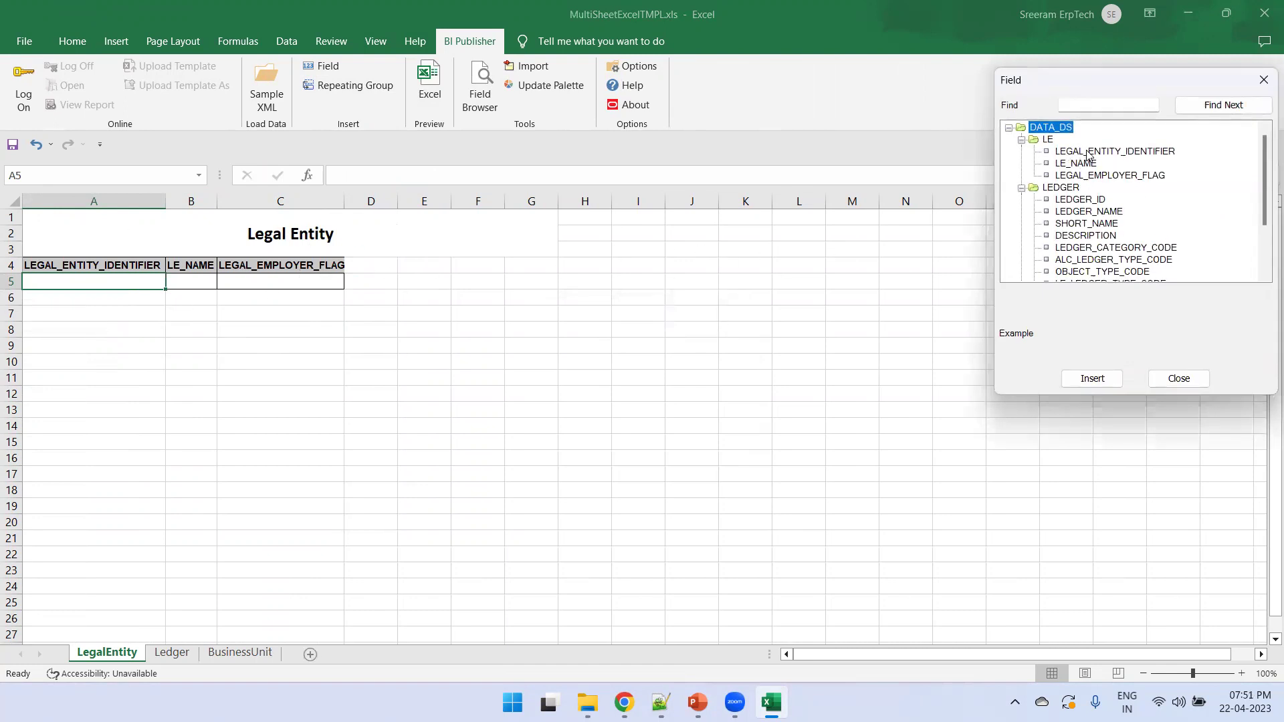
{"action": "left_click", "coordinate": [1087, 152]}
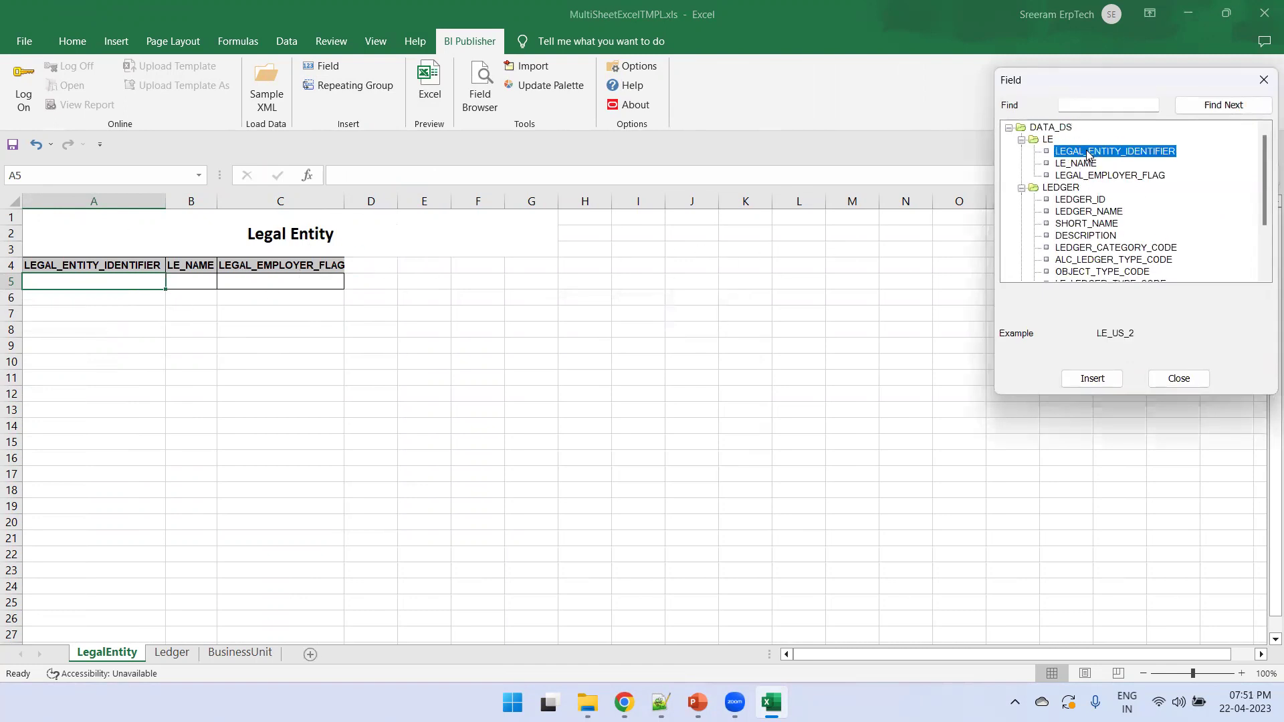
{"action": "left_click", "coordinate": [1092, 378]}
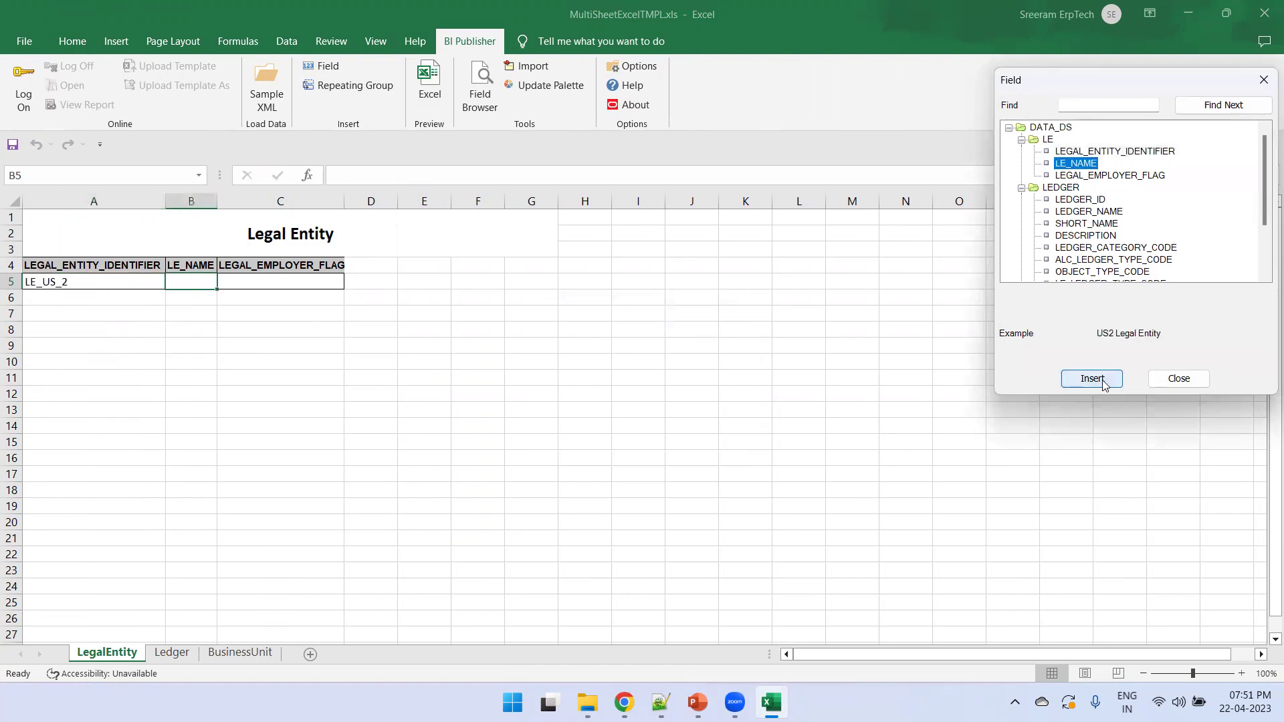
{"action": "left_click", "coordinate": [1092, 379]}
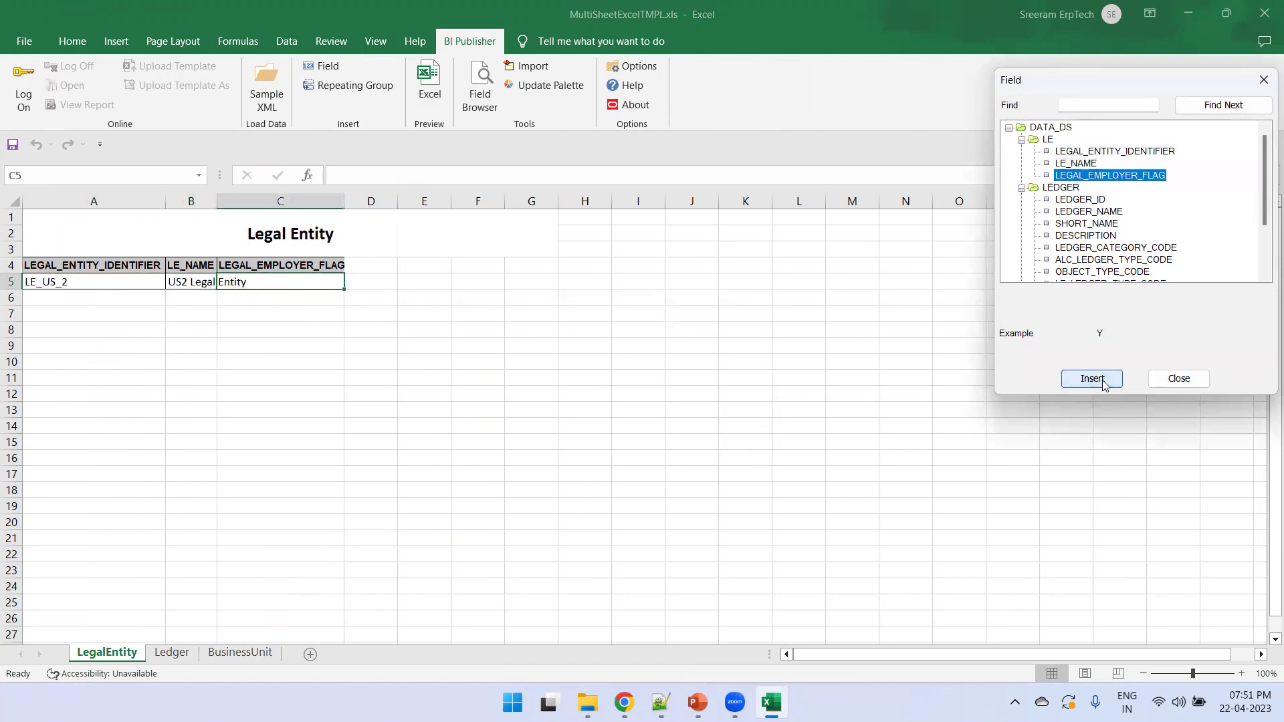
{"action": "left_click", "coordinate": [1101, 381]}
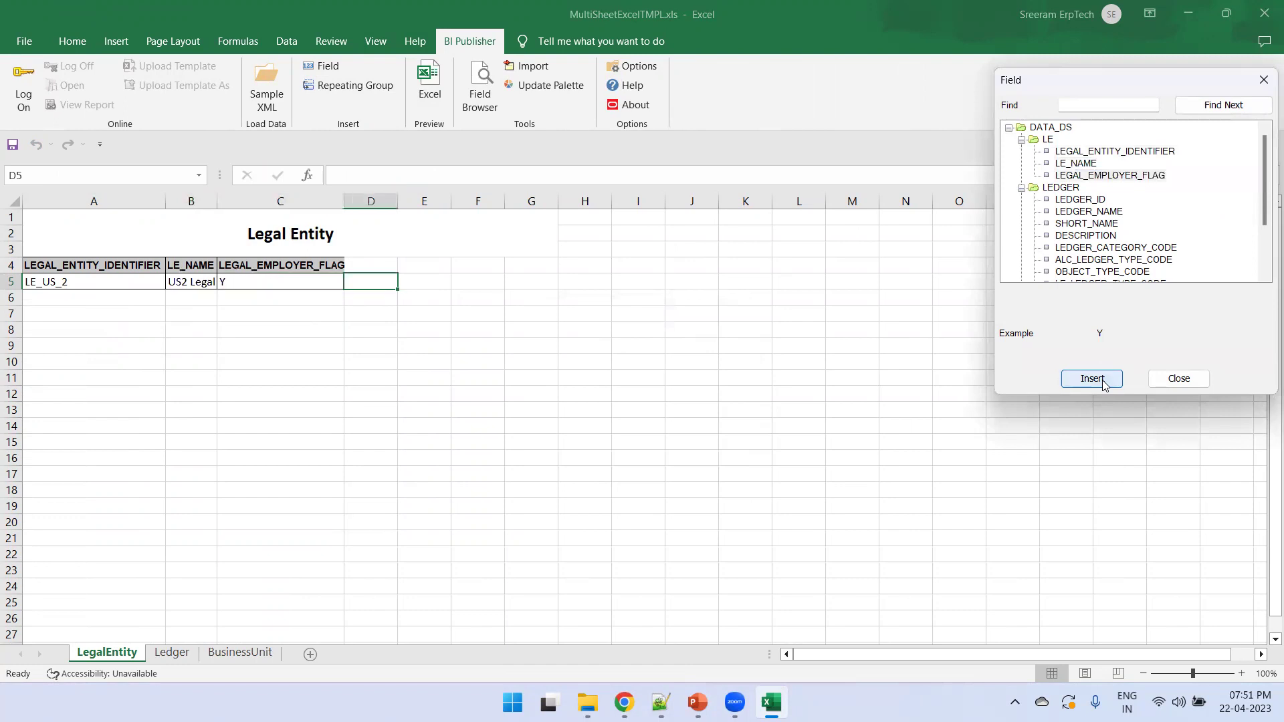
{"action": "left_click", "coordinate": [1176, 379]}
{"action": "left_click", "coordinate": [479, 342]}
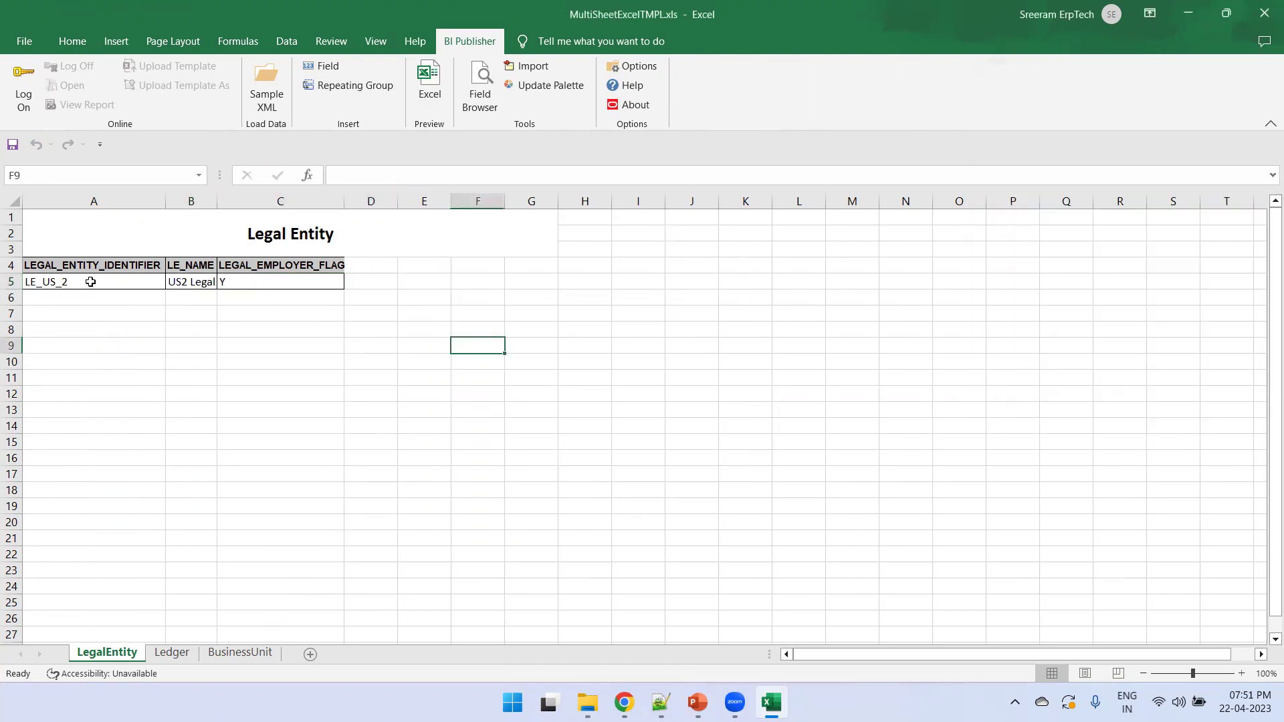
- Make A5:C5 a repeating group looping for each LE
{"action": "left_click_drag", "start_coordinate": [74, 282], "coordinate": [258, 286]}
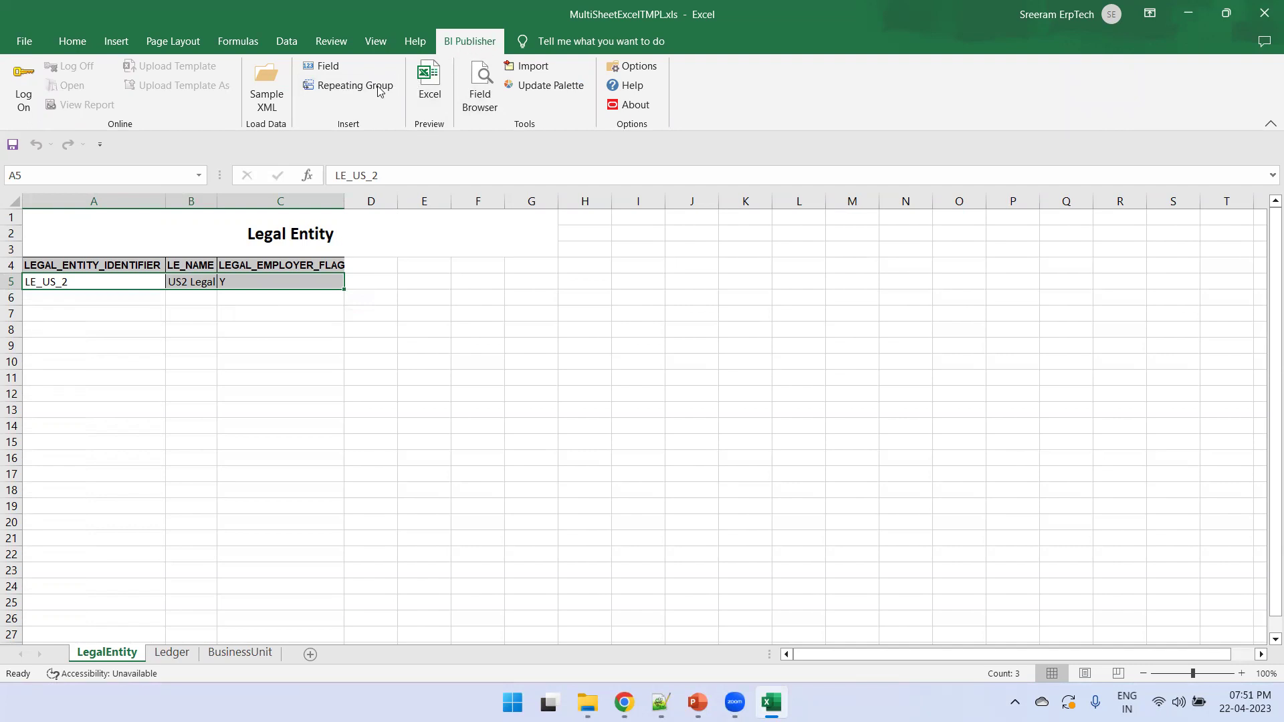
{"action": "left_click", "coordinate": [335, 86]}
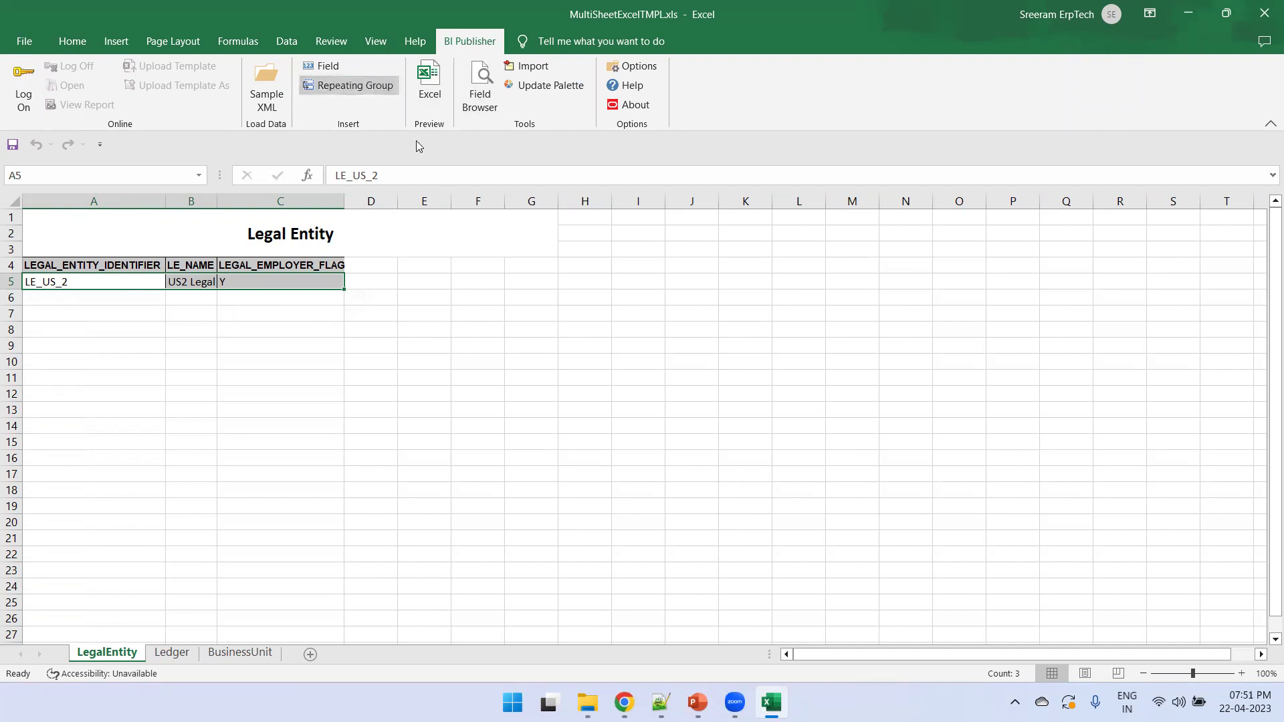
{"action": "left_click", "coordinate": [636, 235]}
{"action": "left_click", "coordinate": [624, 242]}
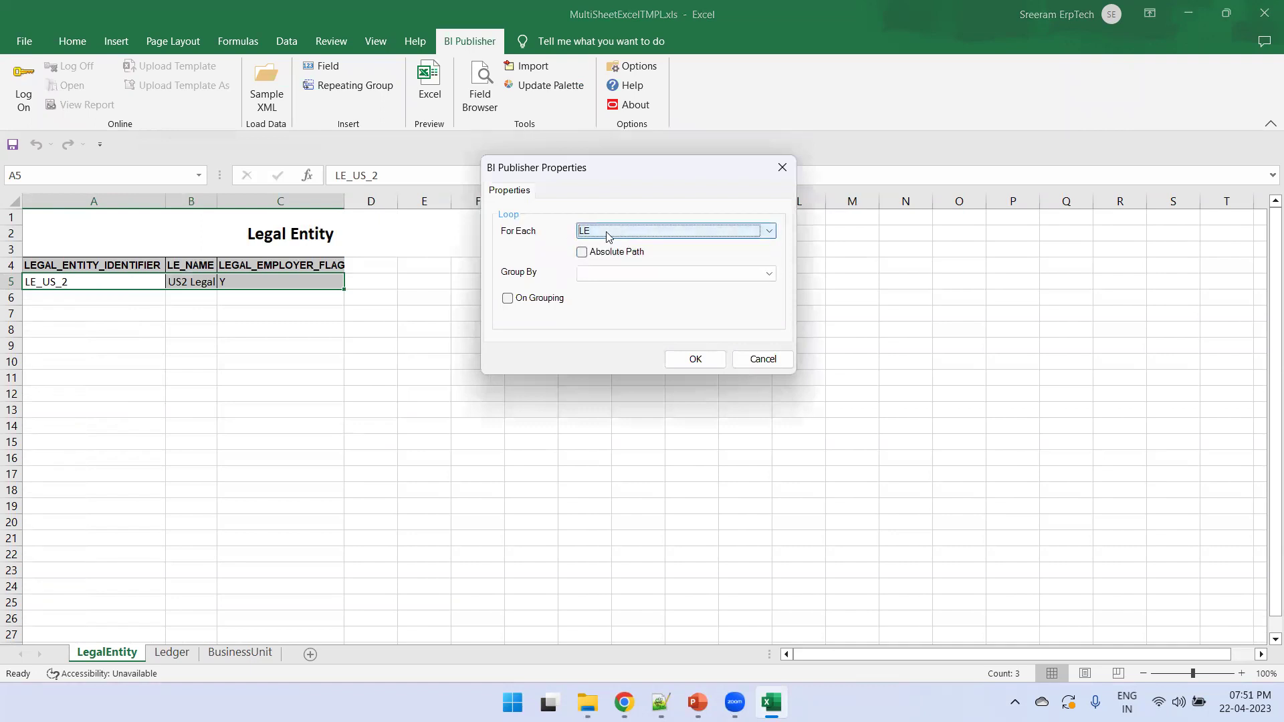
{"action": "left_click", "coordinate": [695, 359]}
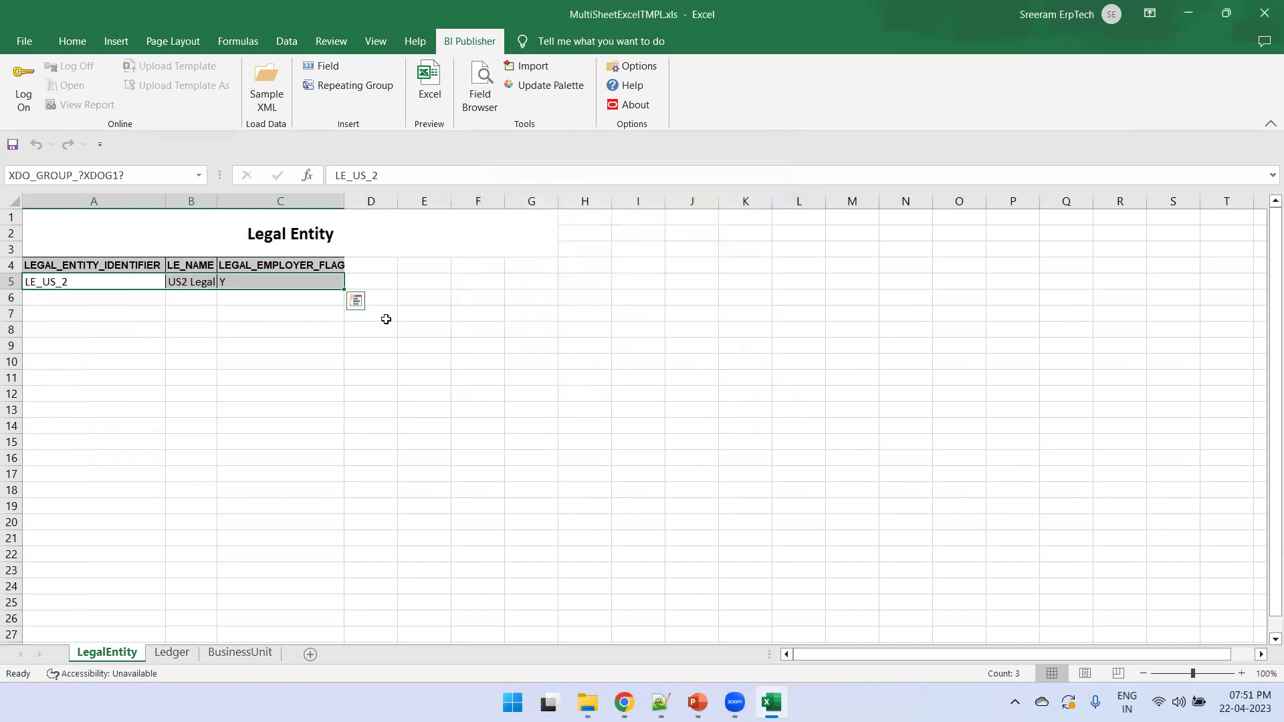
{"action": "left_click", "coordinate": [172, 653]}
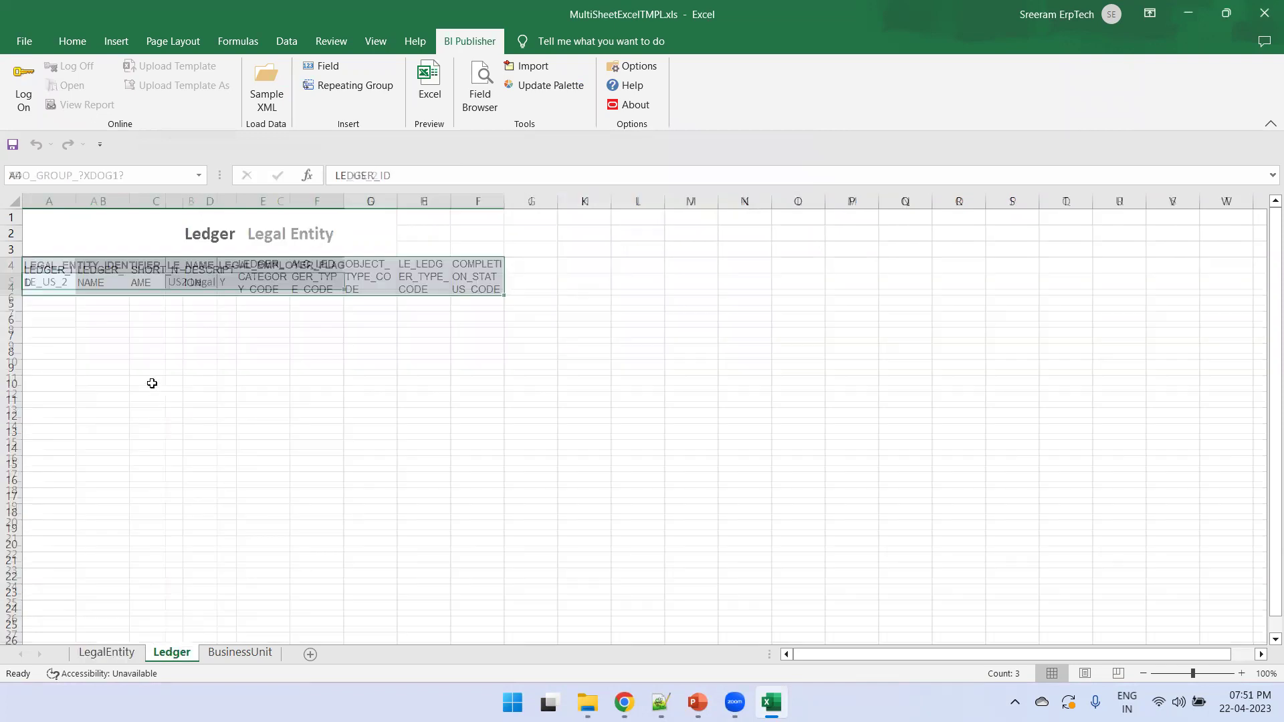
- Bold the Ledger headings A4:I4 and put borders on every cell in A4:I5
{"action": "left_click", "coordinate": [68, 323]}
{"action": "left_click_drag", "start_coordinate": [497, 278], "coordinate": [39, 284]}
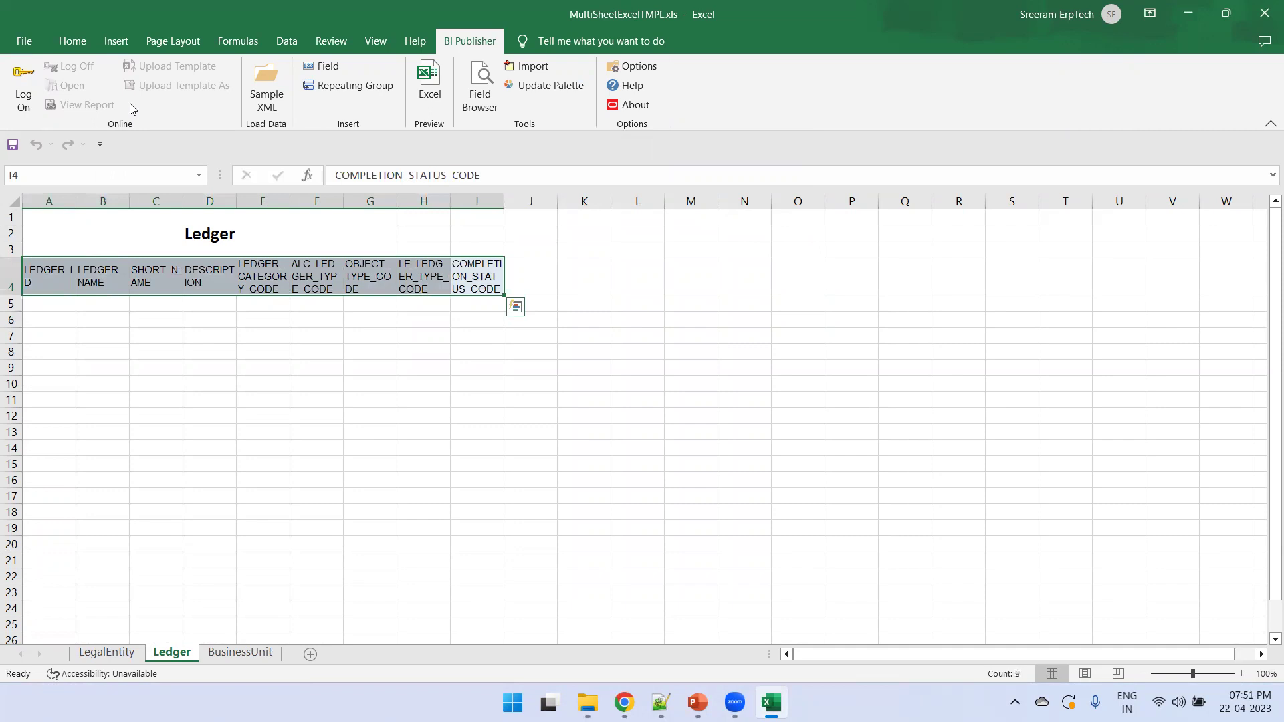
{"action": "left_click", "coordinate": [72, 41]}
{"action": "left_click", "coordinate": [158, 102]}
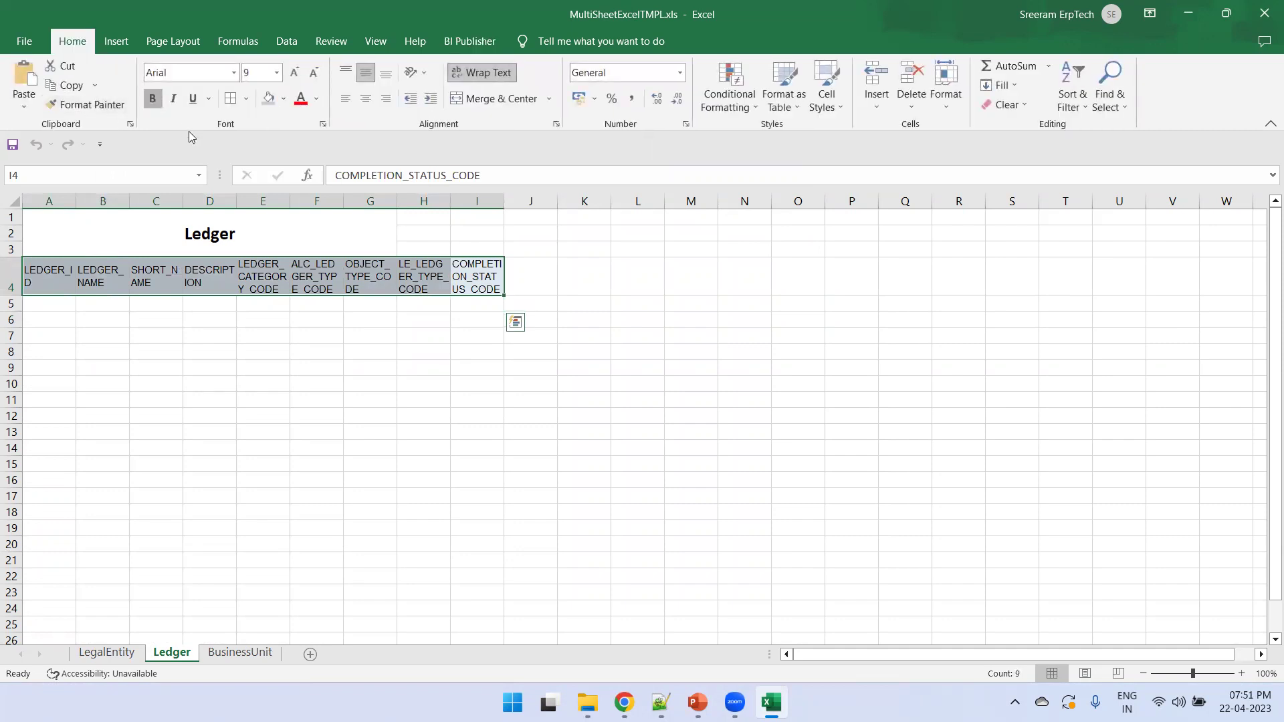
{"action": "left_click_drag", "start_coordinate": [471, 316], "coordinate": [46, 264]}
{"action": "left_click", "coordinate": [231, 99]}
- Shade A4:I4 grey, turn off text wrapping, and autofit all columns to their headings
{"action": "left_click_drag", "start_coordinate": [494, 294], "coordinate": [30, 288]}
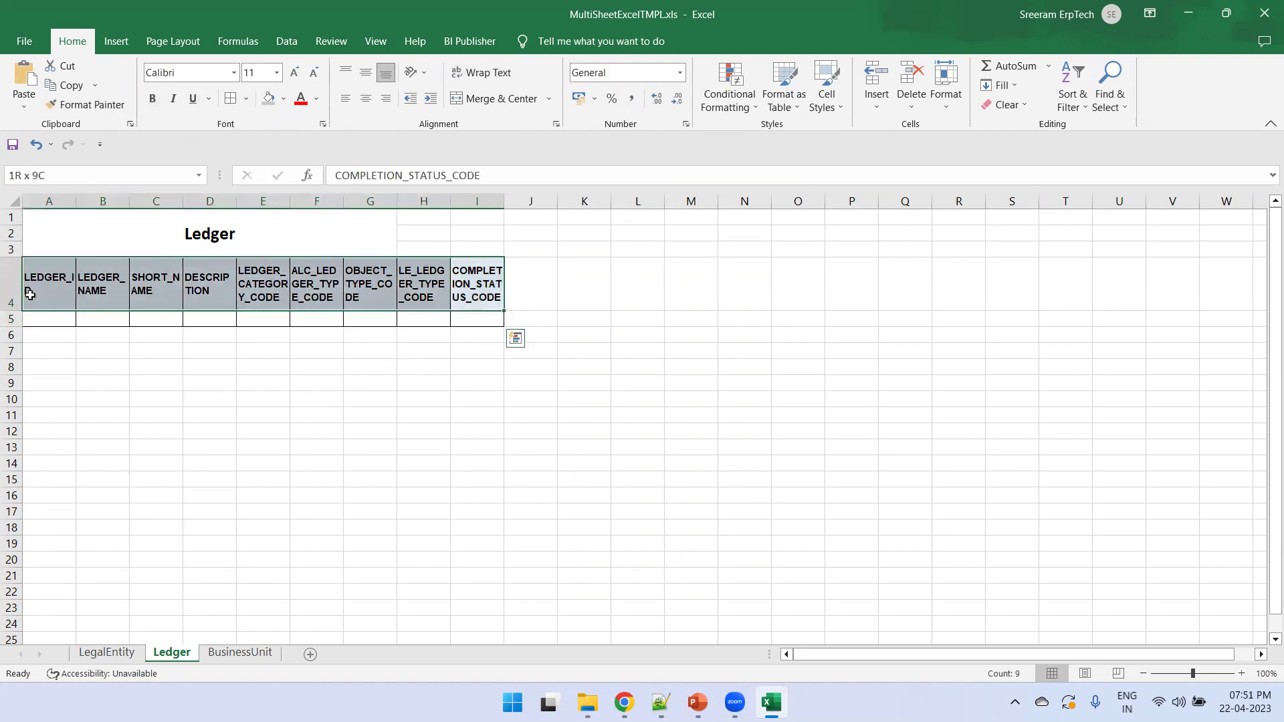
{"action": "left_click", "coordinate": [267, 99]}
{"action": "left_click", "coordinate": [474, 79]}
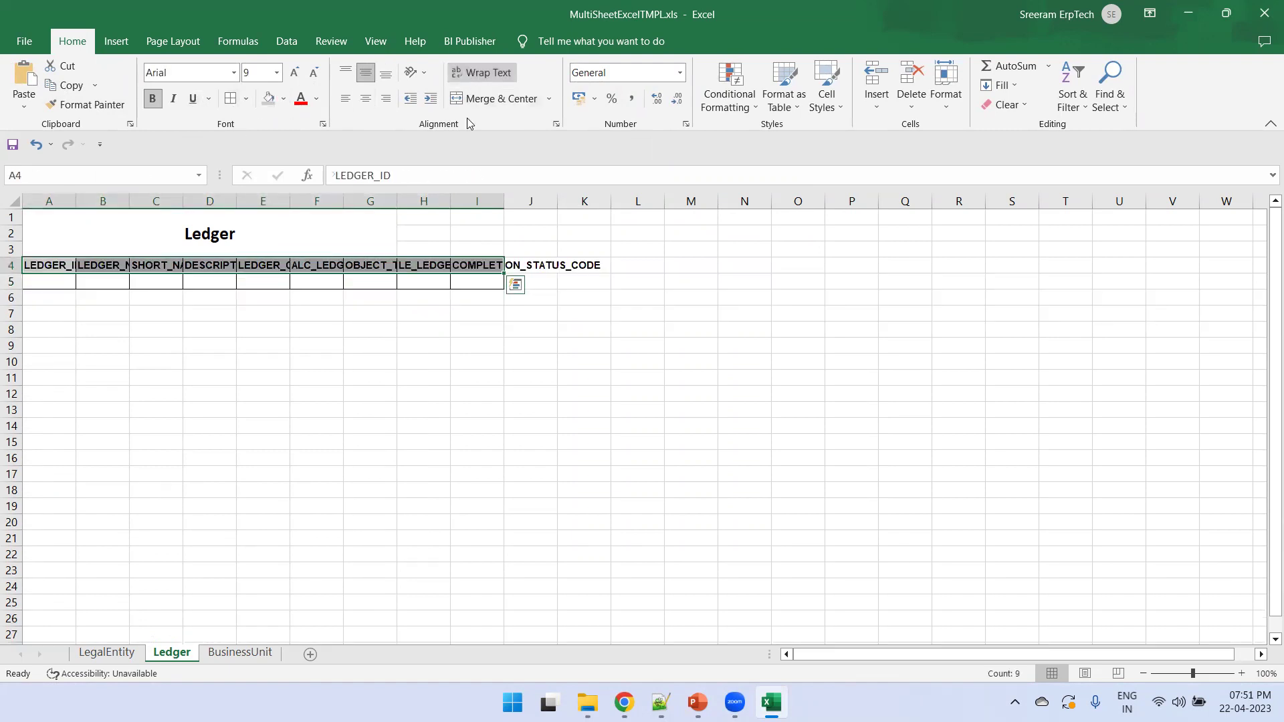
{"action": "left_click_drag", "start_coordinate": [75, 200], "coordinate": [84, 201]}
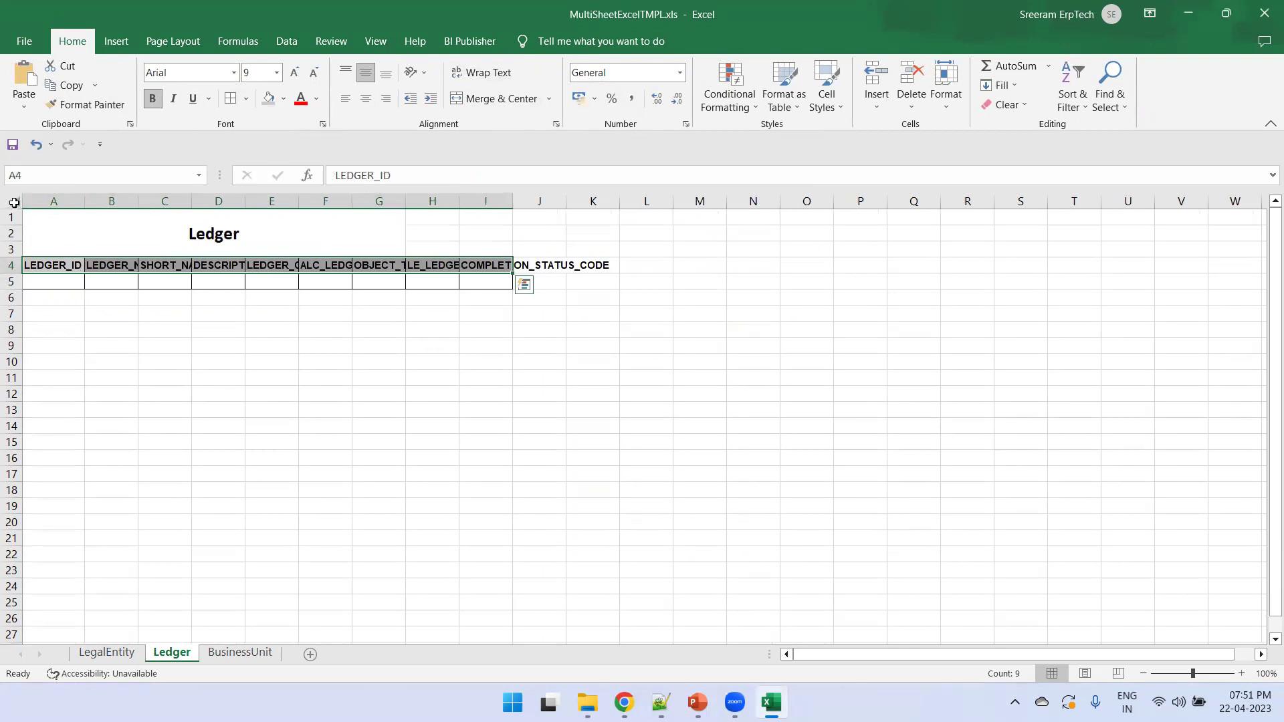
{"action": "left_click", "coordinate": [14, 202]}
{"action": "double_click", "coordinate": [77, 196]}
{"action": "left_click", "coordinate": [148, 347]}
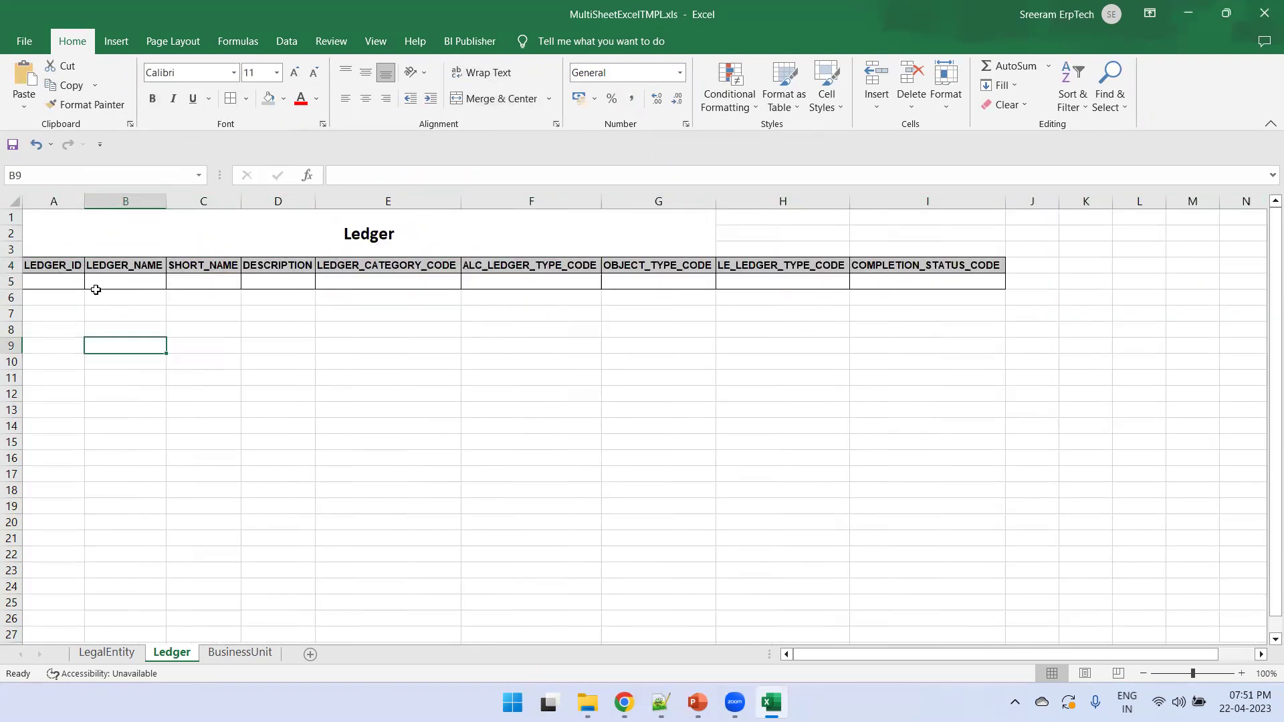
{"action": "left_click", "coordinate": [61, 281]}
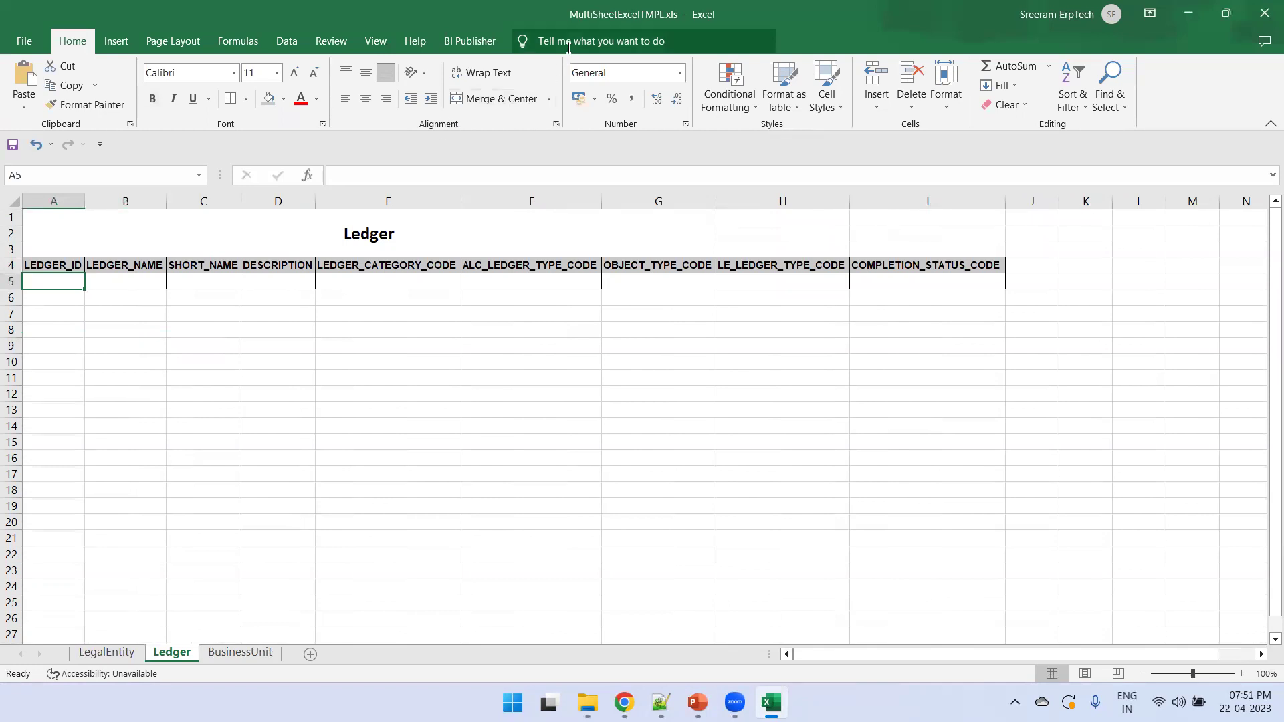
{"action": "left_click", "coordinate": [469, 41]}
- Insert the nine LEDGER fields, LEDGER_ID through COMPLETION_STATUS_CODE, into Ledger cells A5 to I5
{"action": "left_click", "coordinate": [319, 65]}
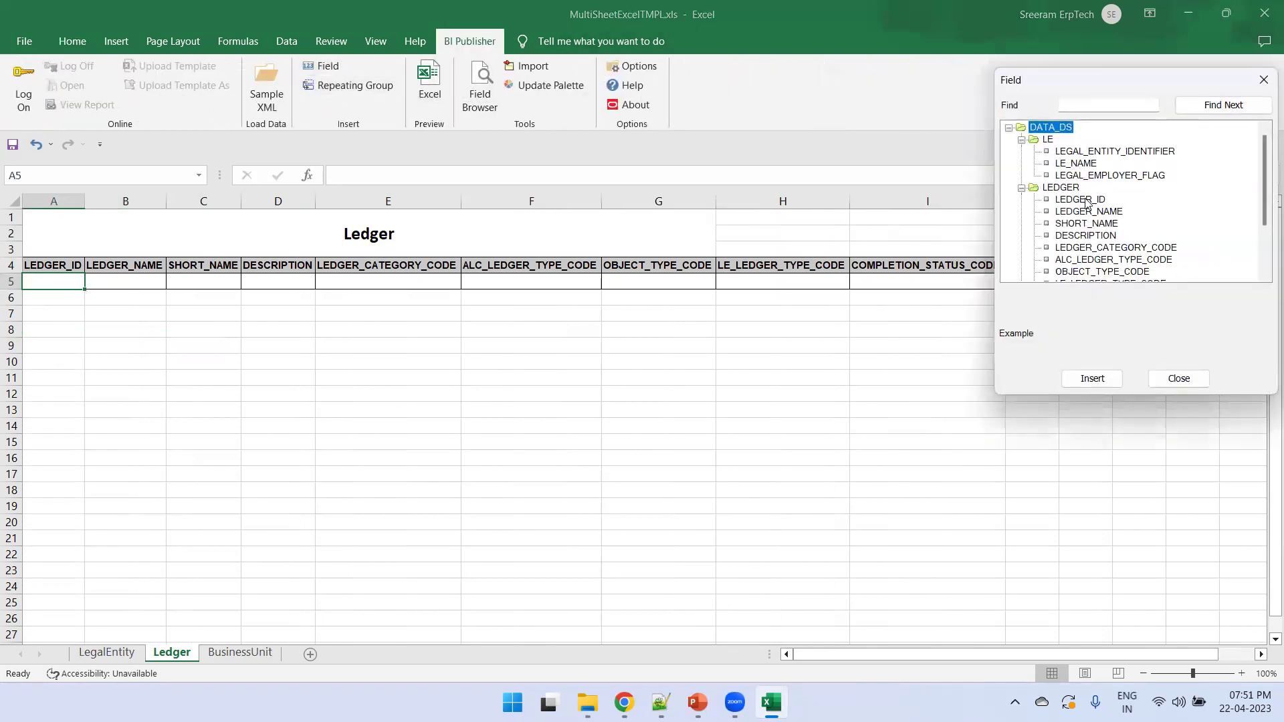
{"action": "left_click", "coordinate": [1081, 200]}
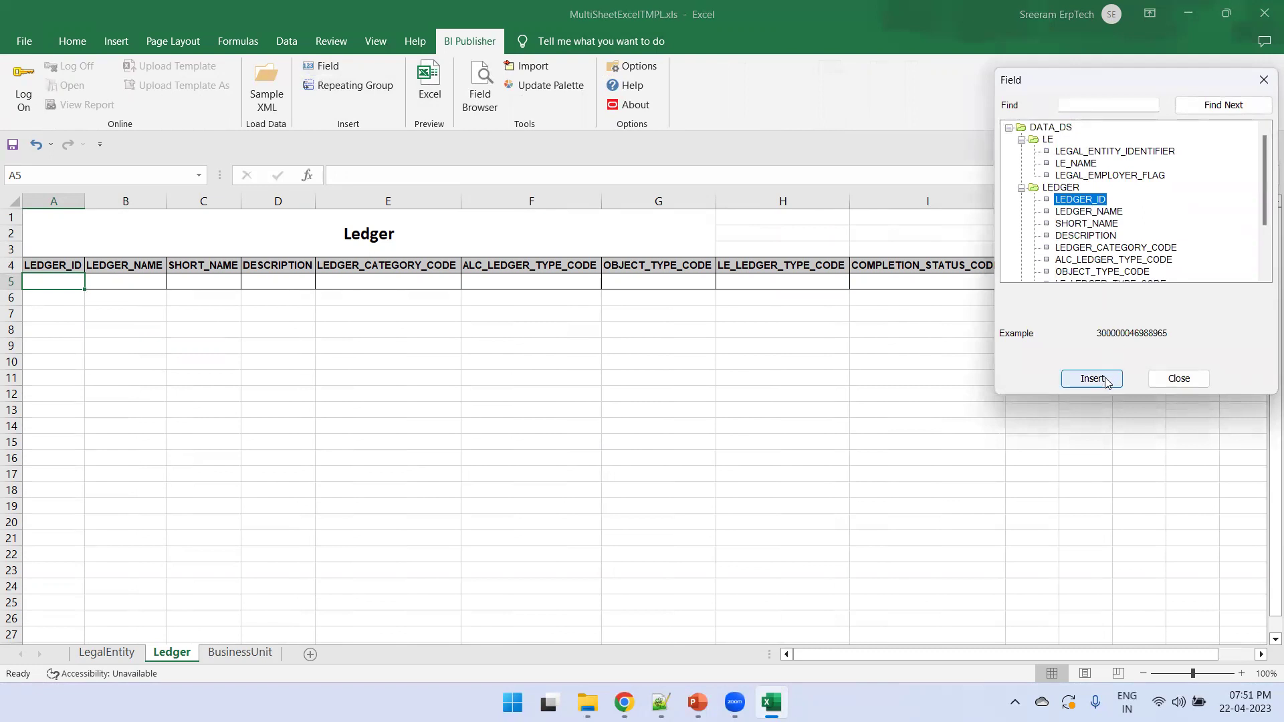
{"action": "left_click_drag", "start_coordinate": [1113, 89], "coordinate": [1155, 232]}
{"action": "left_click", "coordinate": [1136, 523]}
{"action": "left_click", "coordinate": [1136, 523]}
{"action": "left_click", "coordinate": [1136, 522]}
{"action": "left_click", "coordinate": [1135, 522]}
{"action": "left_click", "coordinate": [1136, 523]}
{"action": "left_click", "coordinate": [1136, 523]}
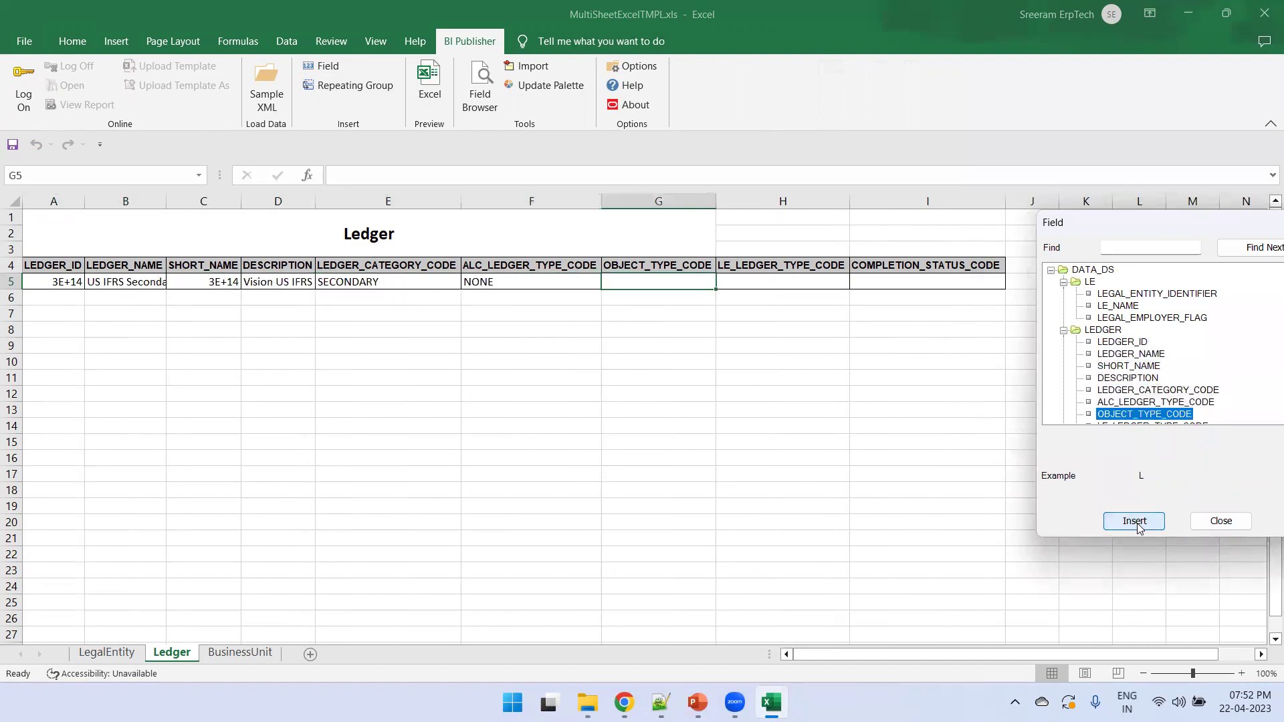
{"action": "left_click", "coordinate": [1136, 523]}
{"action": "left_click", "coordinate": [1136, 522]}
{"action": "left_click", "coordinate": [1136, 523]}
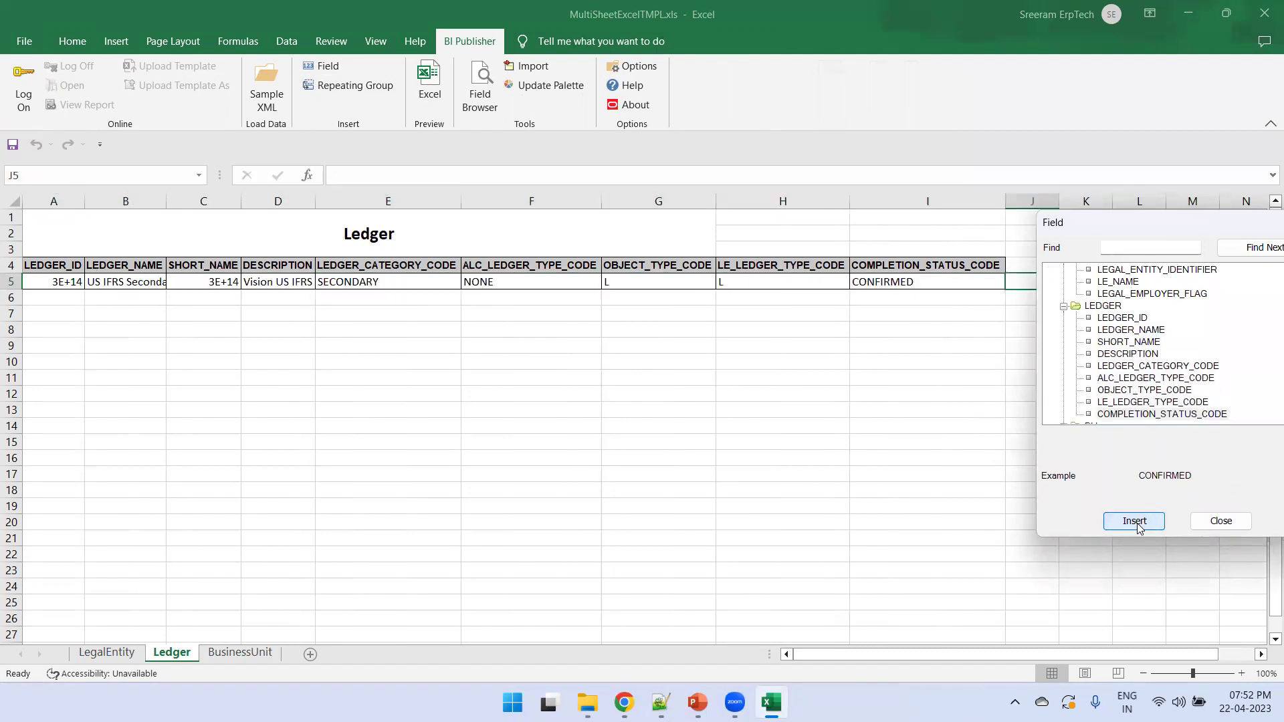
{"action": "left_click", "coordinate": [1220, 521]}
- Make row A5:I5 a repeating group for each LEDGER, then go to the BusinessUnit sheet
{"action": "left_click", "coordinate": [908, 308]}
{"action": "left_click_drag", "start_coordinate": [913, 280], "coordinate": [70, 282]}
{"action": "left_click", "coordinate": [372, 94]}
{"action": "left_click", "coordinate": [149, 98]}
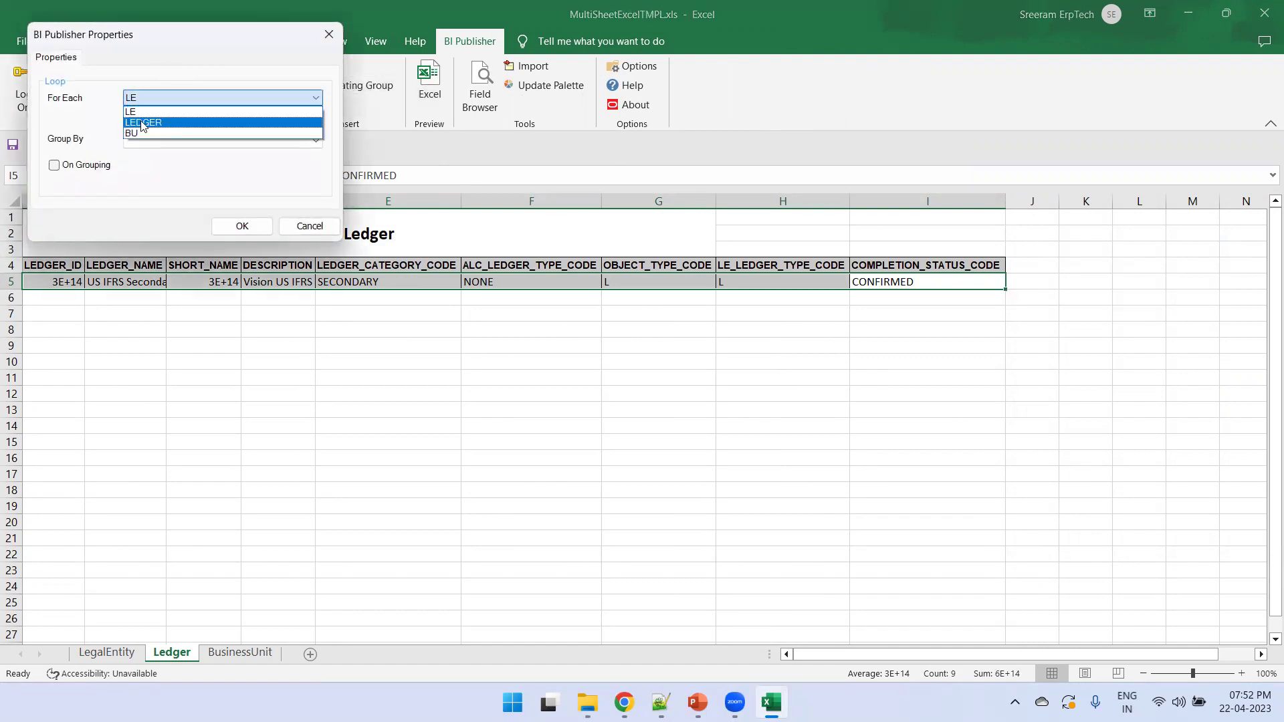
{"action": "left_click", "coordinate": [142, 122]}
{"action": "left_click", "coordinate": [244, 226]}
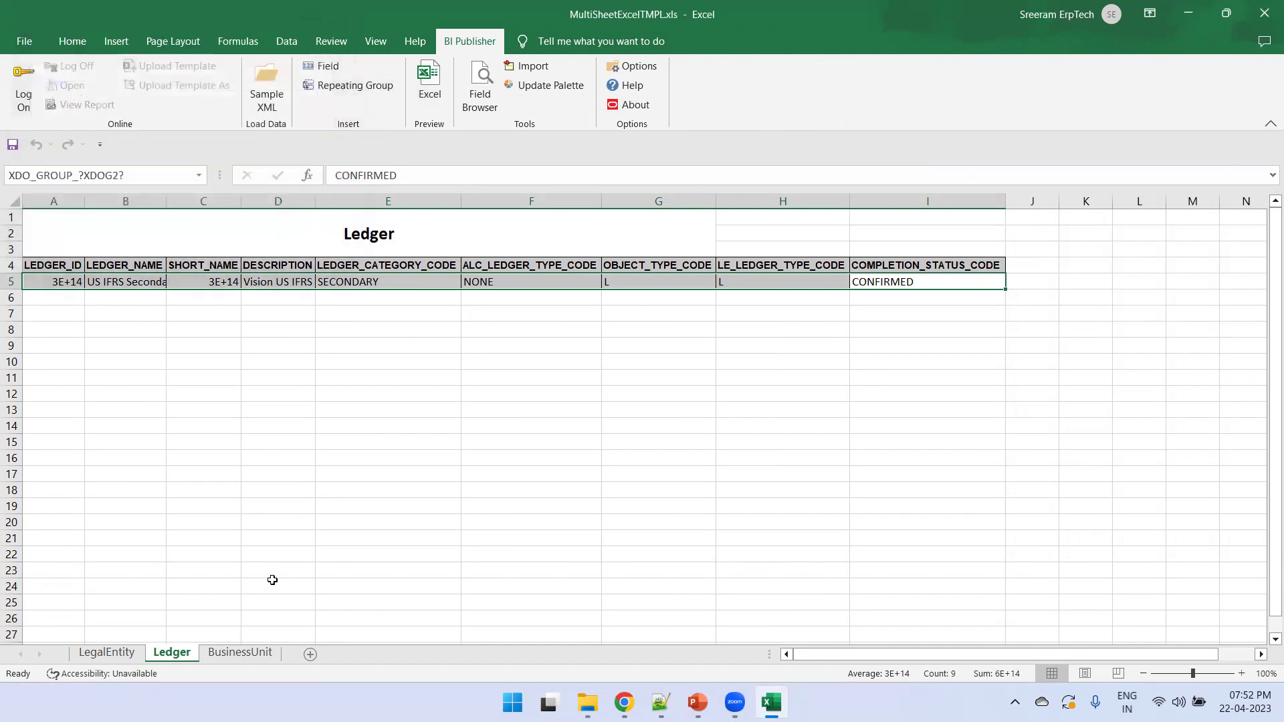
{"action": "left_click", "coordinate": [240, 652]}
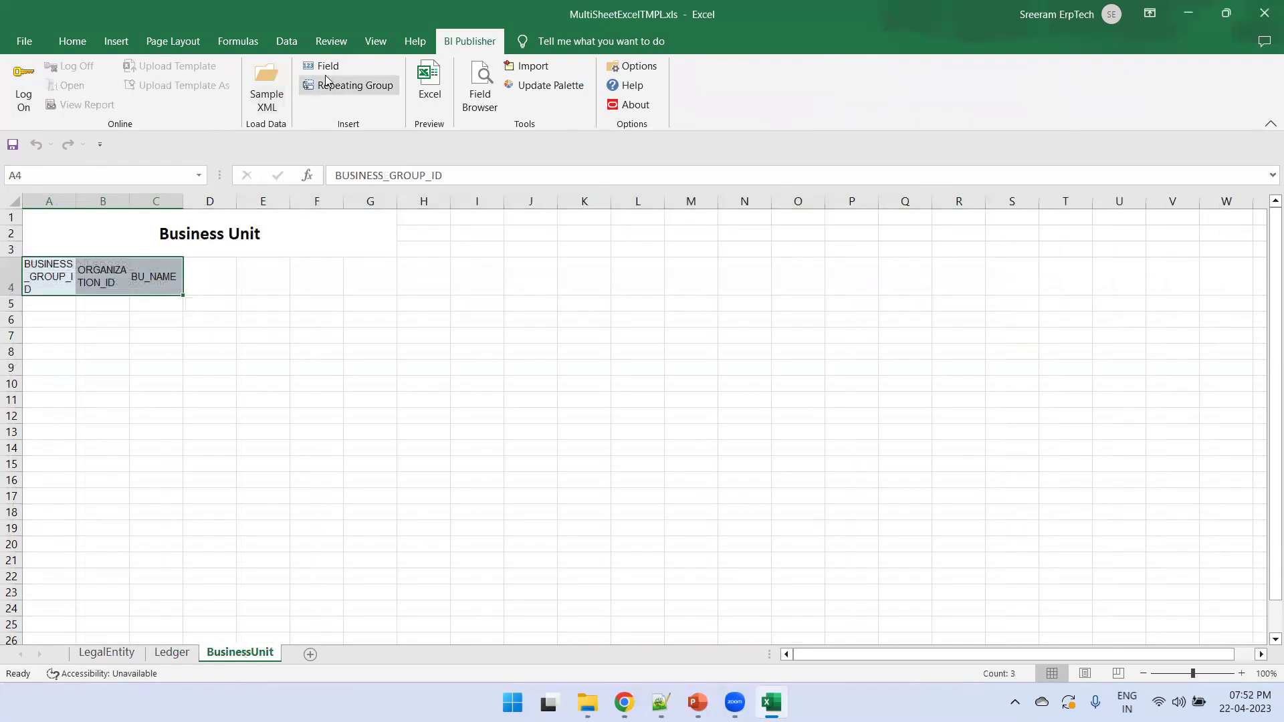
- Turn off wrap text on the Business Unit headers and add borders to A4:C5
{"action": "left_click", "coordinate": [72, 41]}
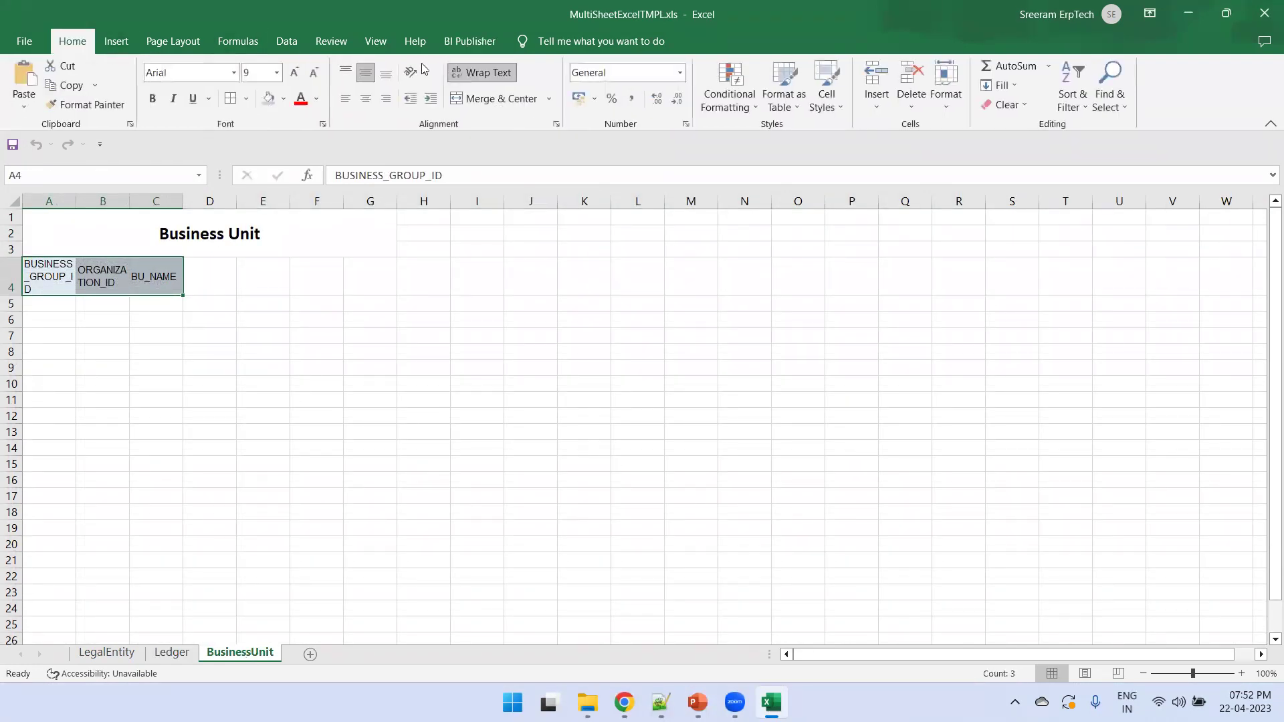
{"action": "left_click", "coordinate": [482, 72]}
{"action": "left_click", "coordinate": [161, 312]}
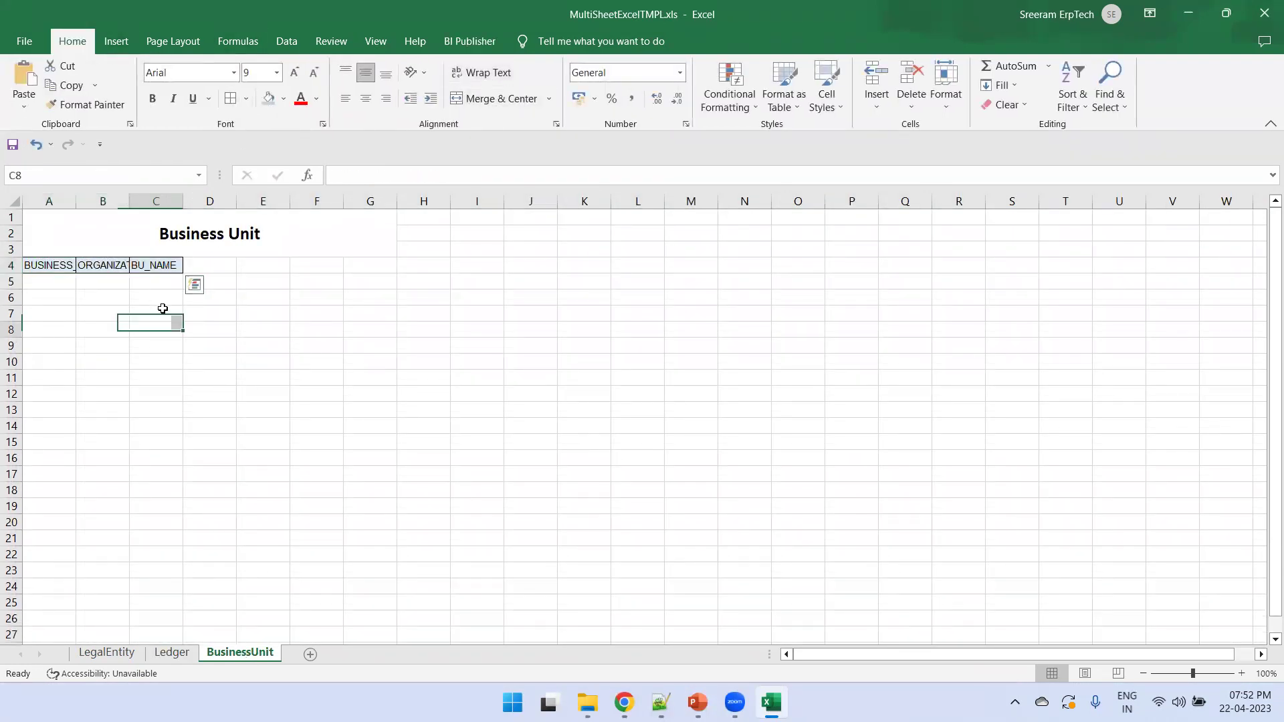
{"action": "left_click", "coordinate": [160, 280]}
{"action": "left_click_drag", "start_coordinate": [159, 280], "coordinate": [31, 264]}
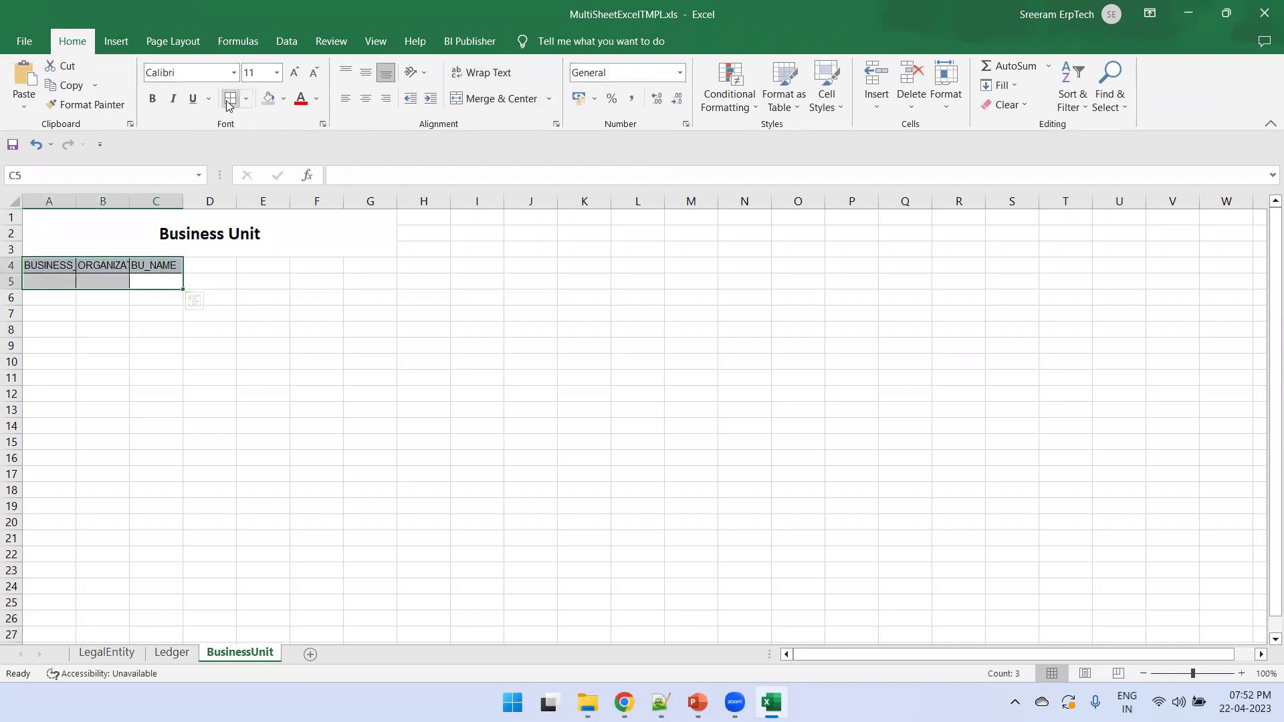
{"action": "left_click", "coordinate": [153, 99]}
- Shade header cells A4:C4 grey and autofit every column to the full headers
{"action": "left_click_drag", "start_coordinate": [155, 362], "coordinate": [33, 265]}
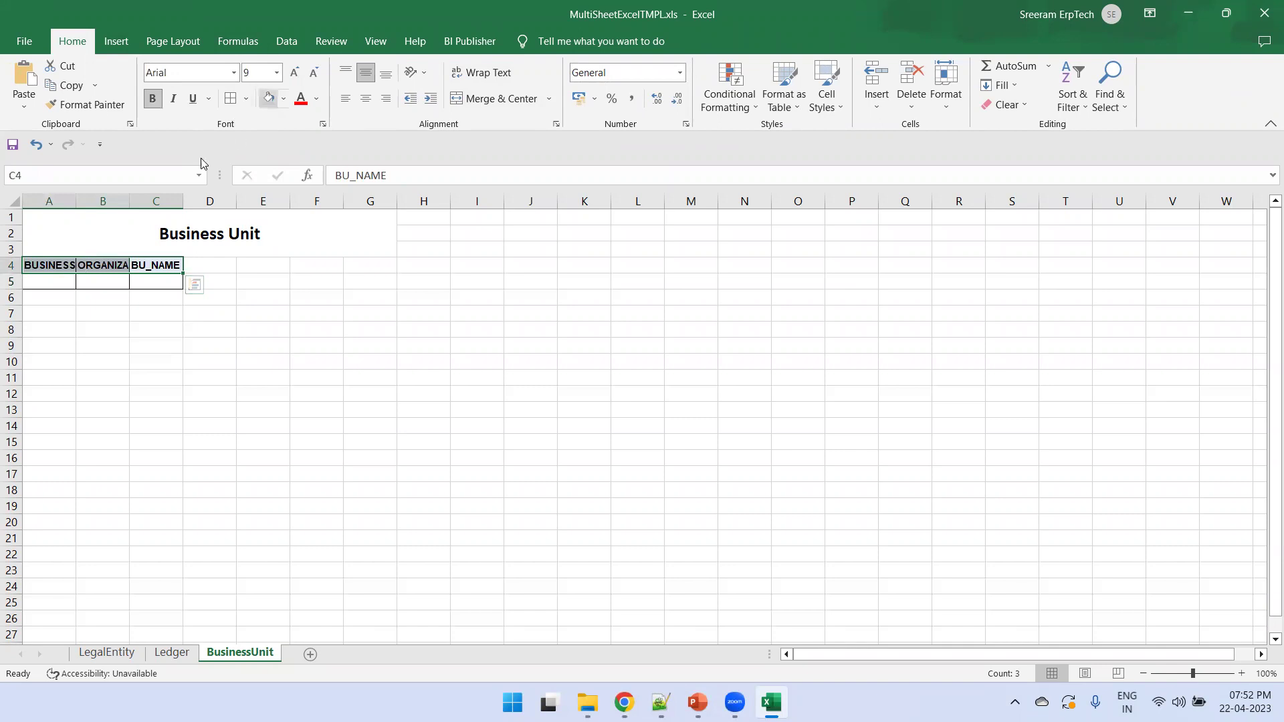
{"action": "left_click", "coordinate": [269, 100]}
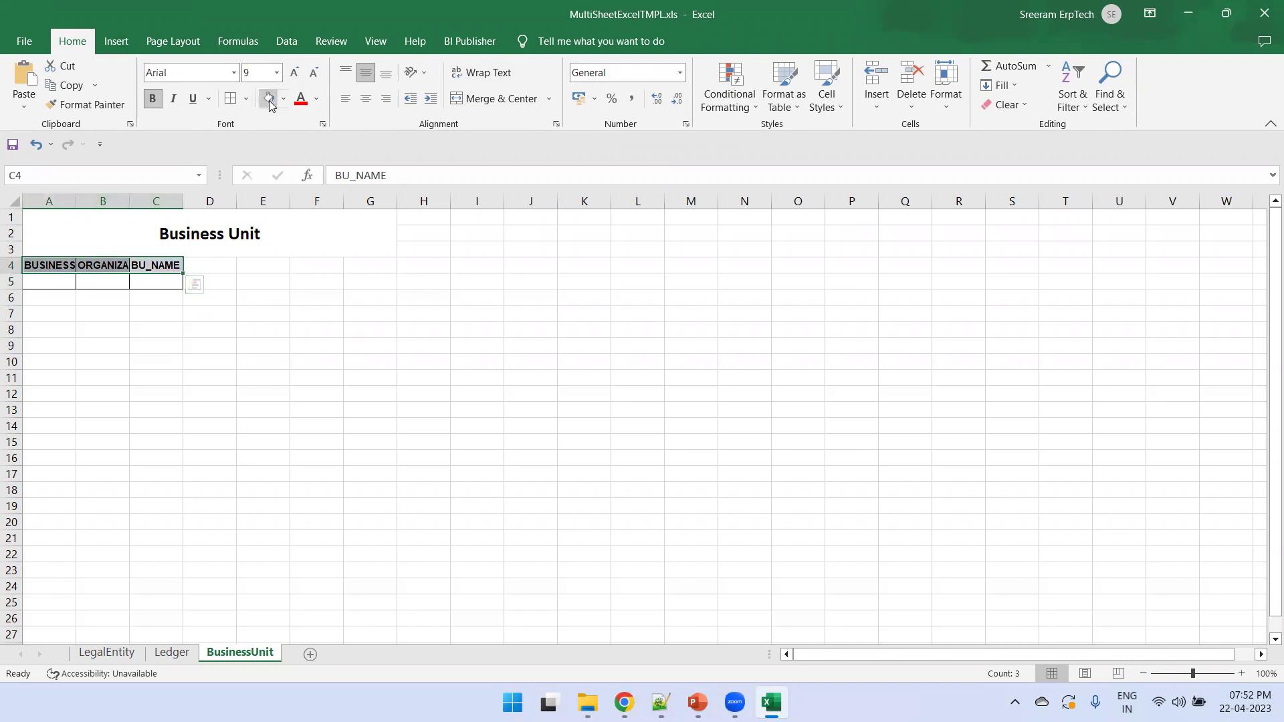
{"action": "left_click", "coordinate": [314, 346]}
{"action": "key", "text": "ctrl+a"}
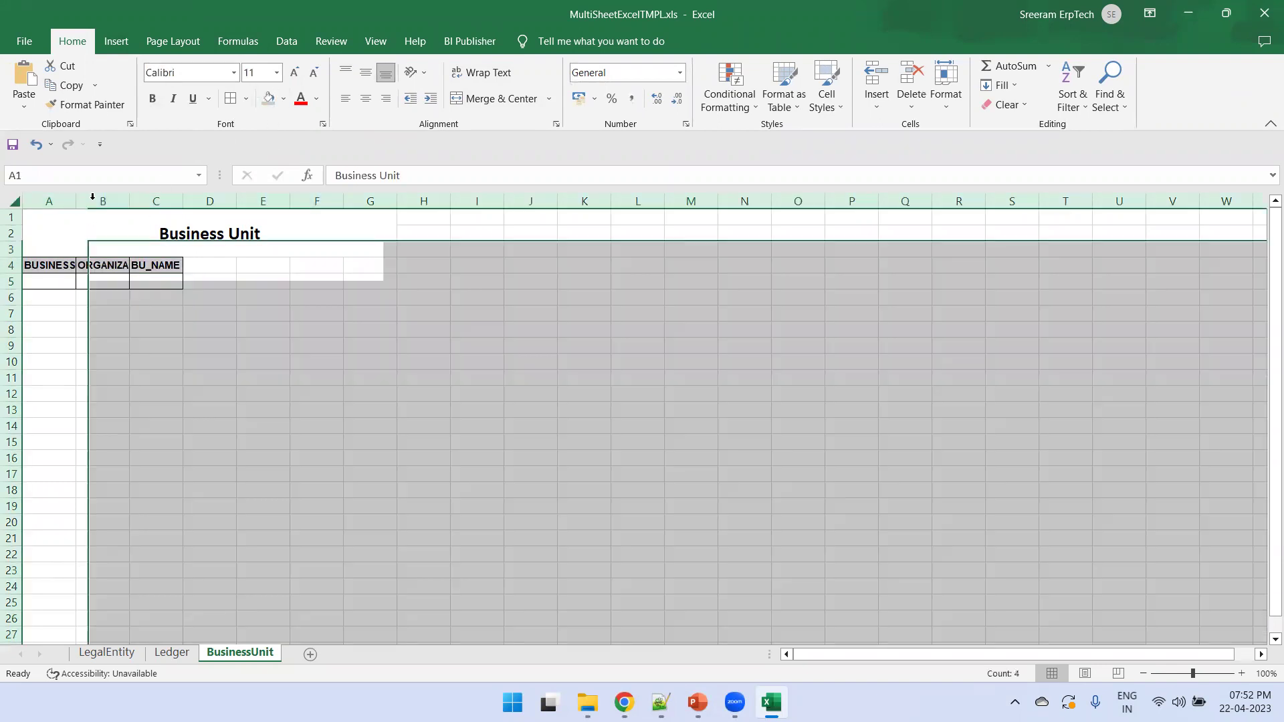
{"action": "double_click", "coordinate": [92, 198]}
{"action": "left_click", "coordinate": [66, 278]}
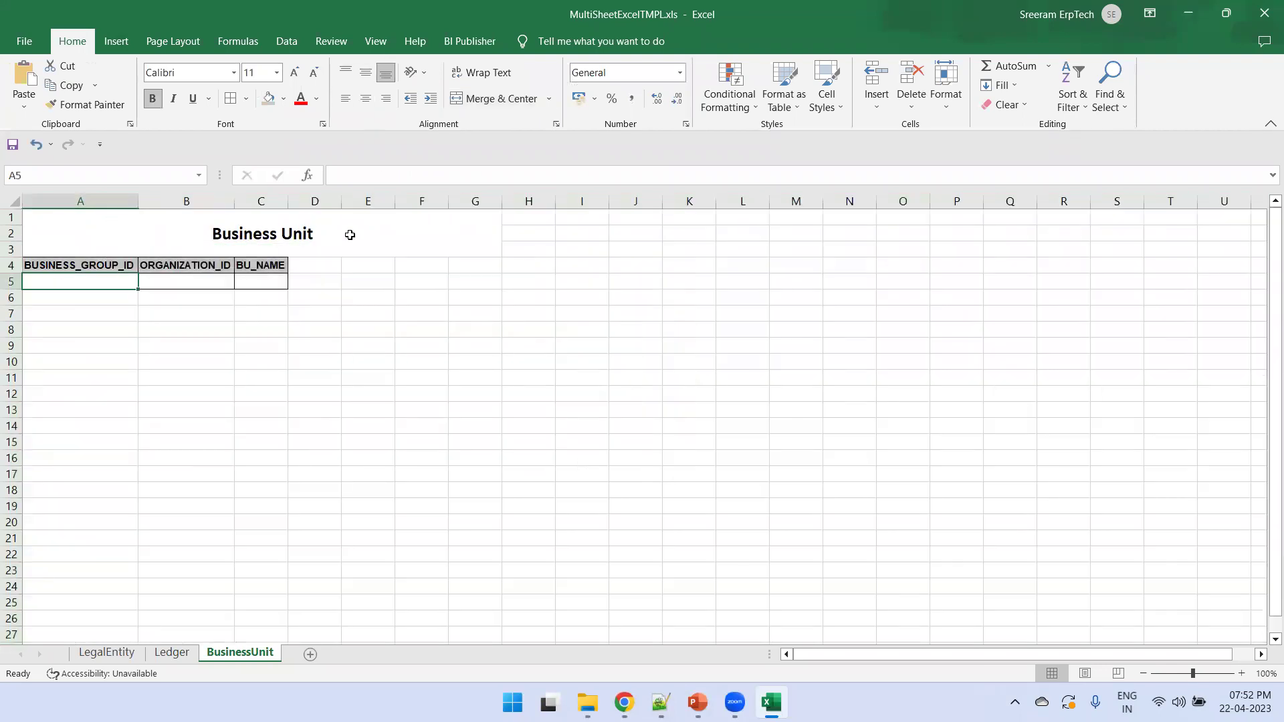
{"action": "left_click", "coordinate": [468, 43]}
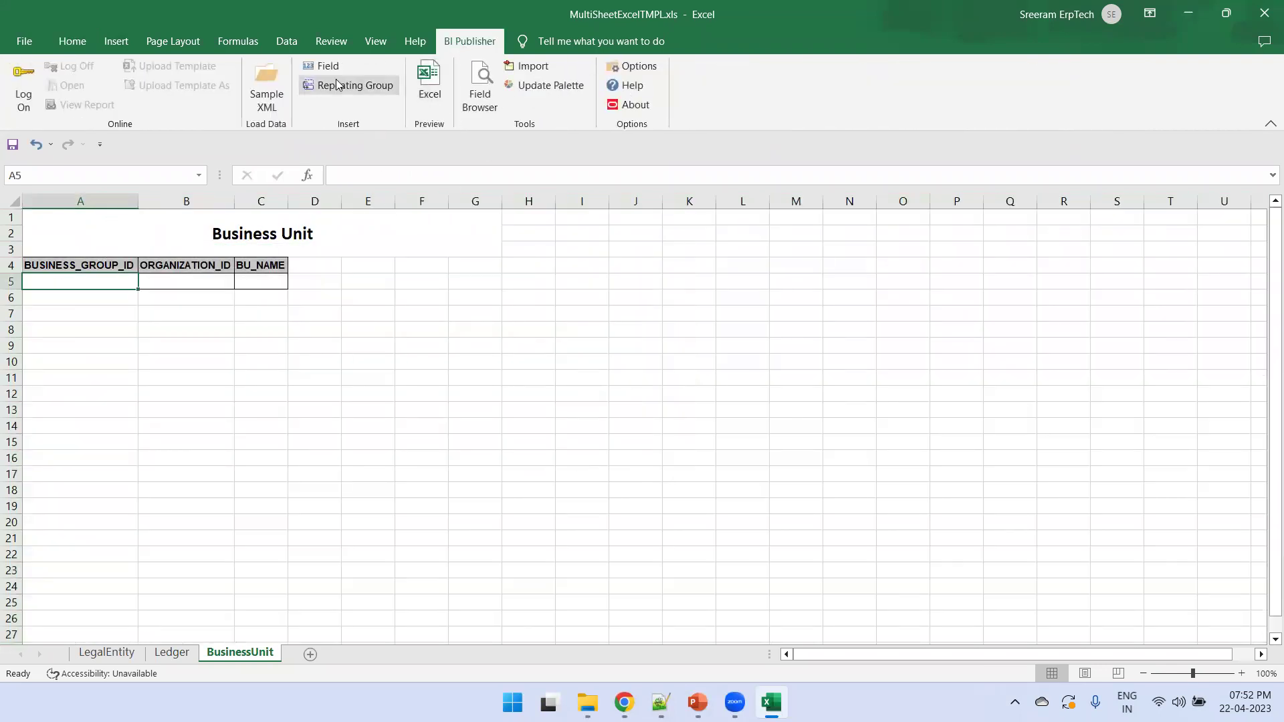
- Insert the BUSINESS_GROUP_ID, ORGANIZATION_ID and BU_NAME fields into cells A5 to C5
{"action": "left_click", "coordinate": [327, 66]}
{"action": "scroll", "coordinate": [1087, 204], "scroll_direction": "down", "scroll_amount": 2}
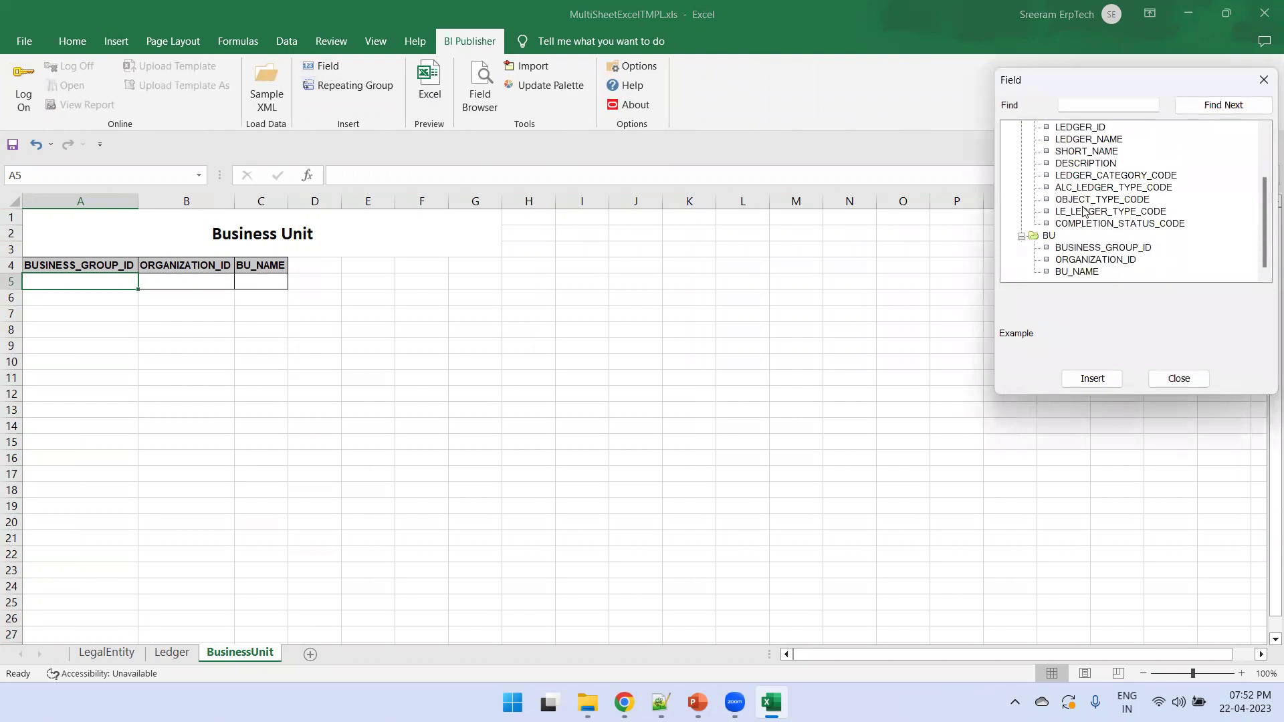
{"action": "left_click", "coordinate": [1059, 248]}
{"action": "left_click", "coordinate": [1105, 379]}
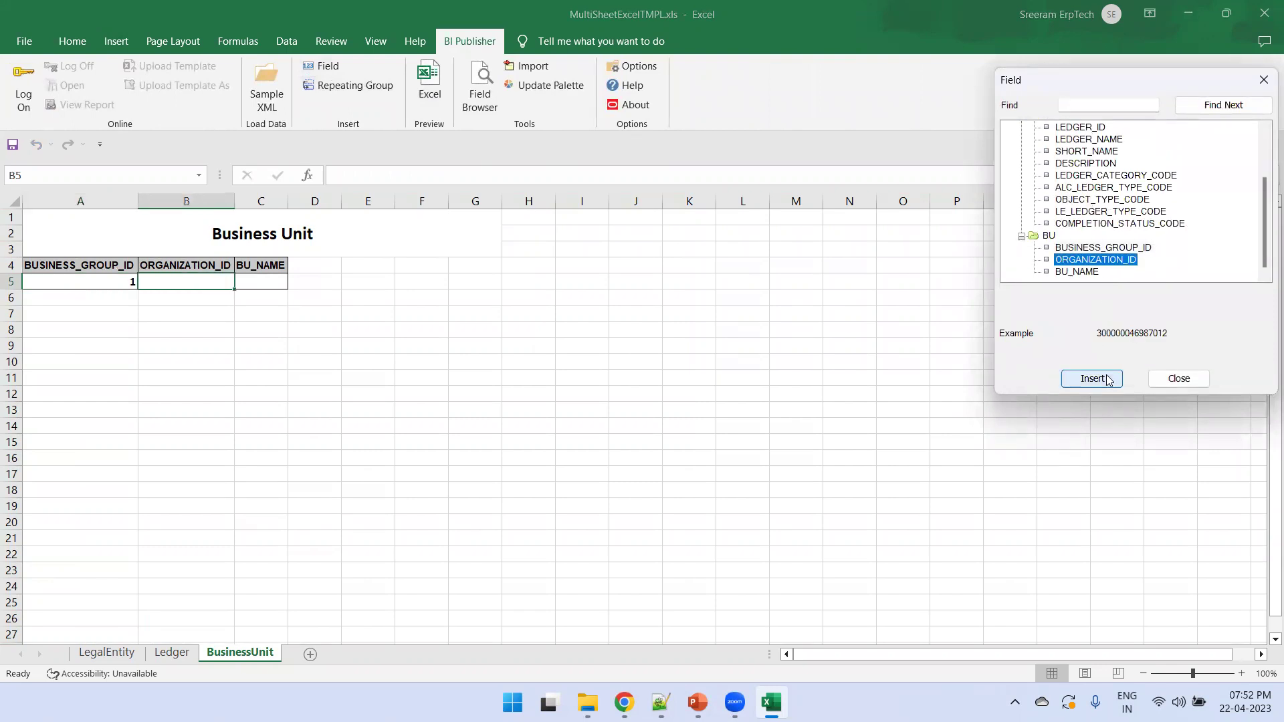
{"action": "left_click", "coordinate": [1105, 380]}
{"action": "left_click", "coordinate": [1107, 379]}
{"action": "left_click", "coordinate": [1178, 378]}
- Set up A5:C5 as a repeating group looping over BU
{"action": "left_click", "coordinate": [249, 313]}
{"action": "left_click_drag", "start_coordinate": [106, 278], "coordinate": [246, 281]}
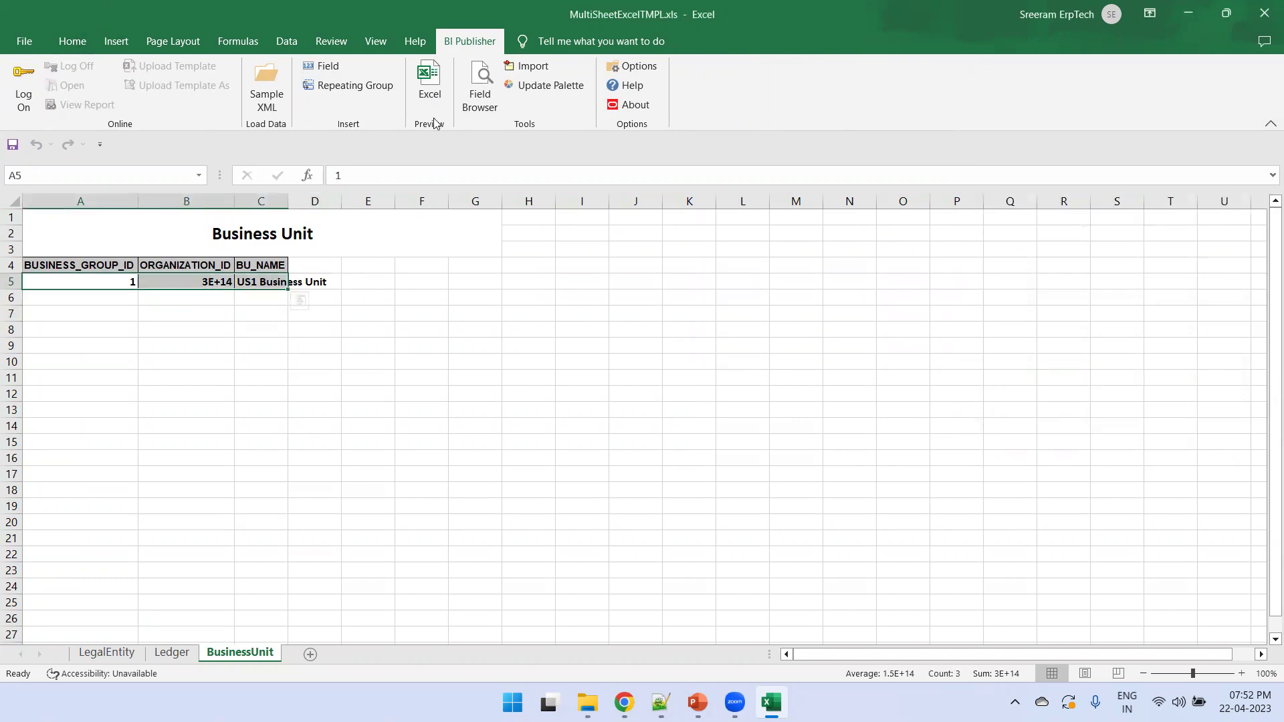
{"action": "left_click", "coordinate": [355, 85]}
{"action": "left_click", "coordinate": [264, 119]}
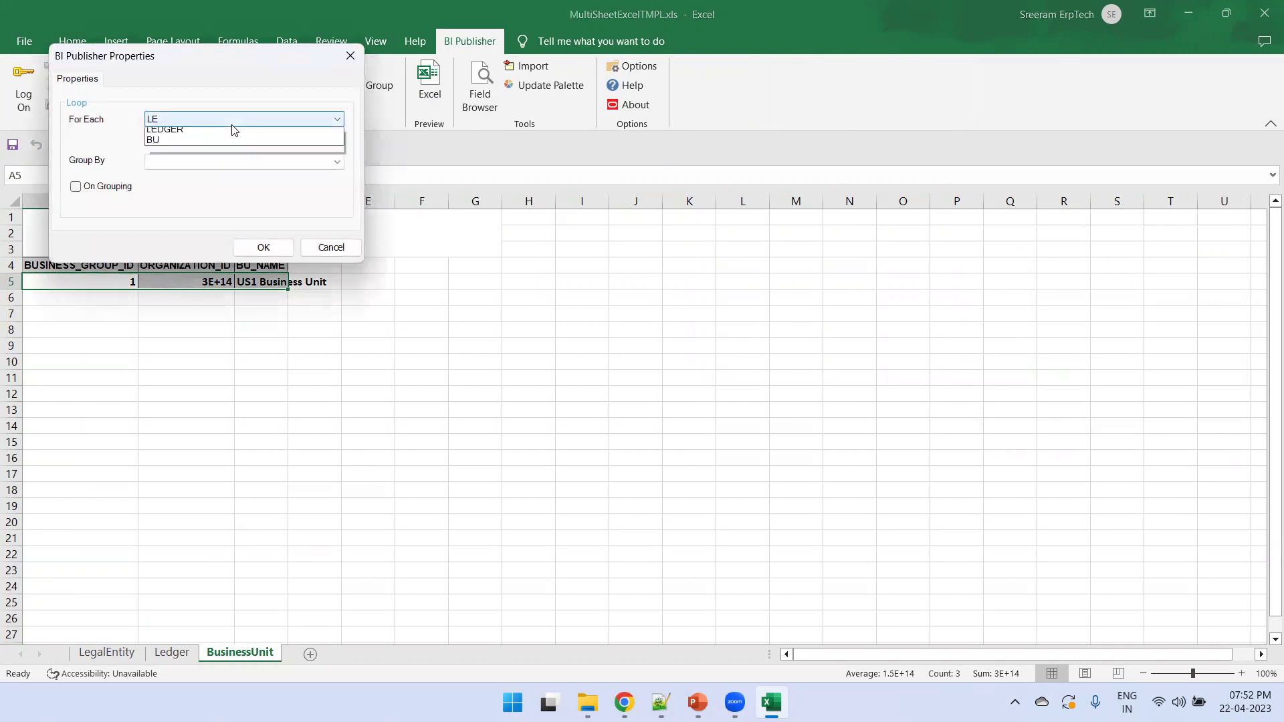
{"action": "left_click", "coordinate": [228, 154]}
- Confirm the BU repeating group and format ORGANIZATION_ID in B5 as Number with no decimals
{"action": "left_click", "coordinate": [265, 244]}
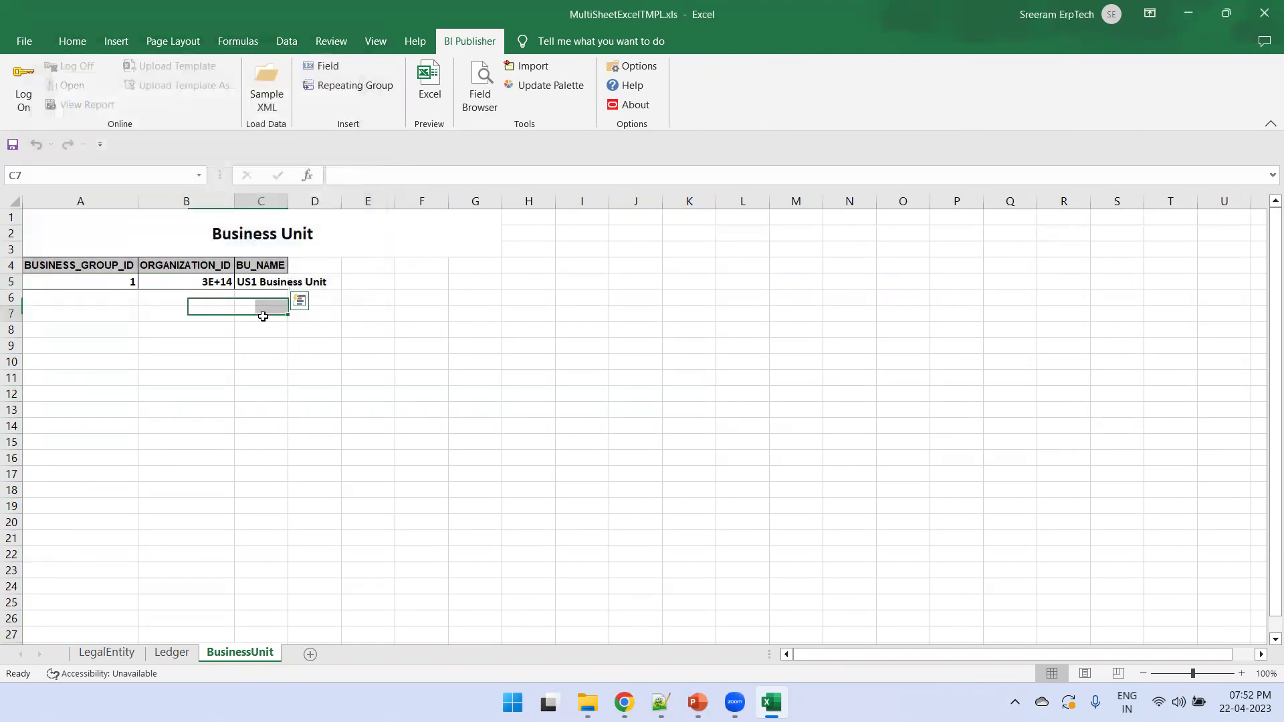
{"action": "left_click", "coordinate": [182, 283]}
{"action": "left_click", "coordinate": [73, 42]}
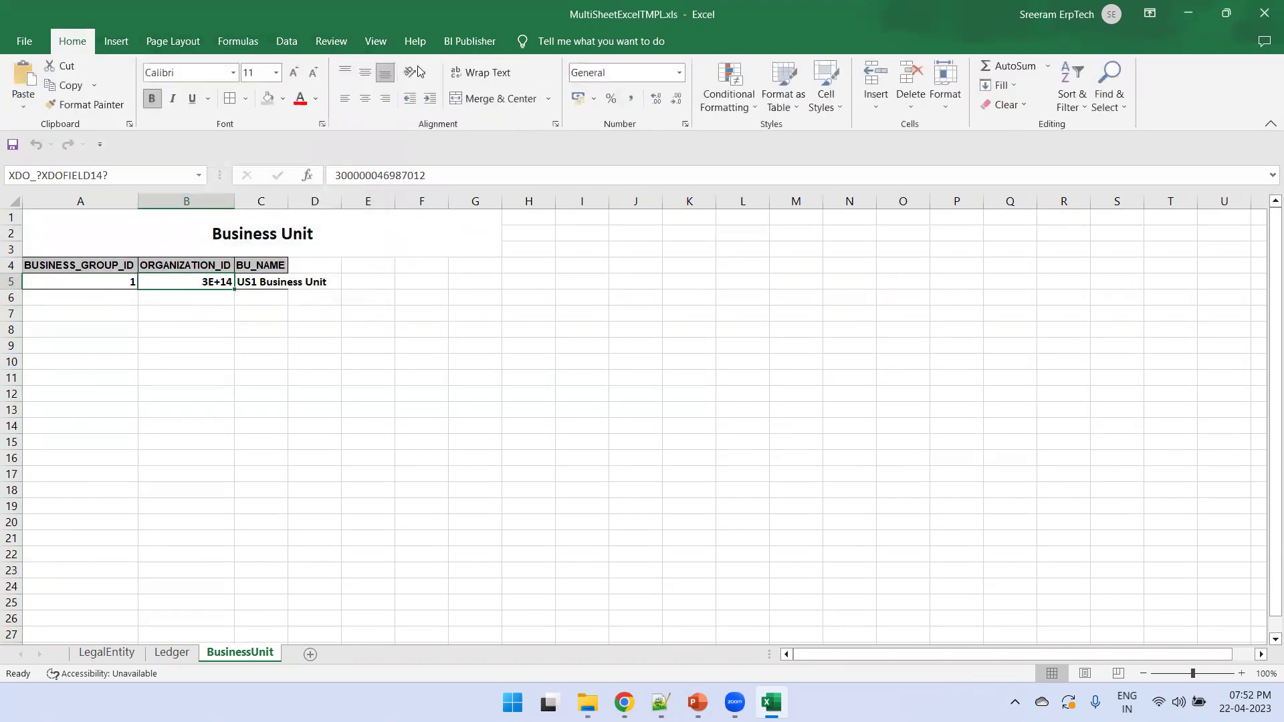
{"action": "left_click", "coordinate": [606, 72]}
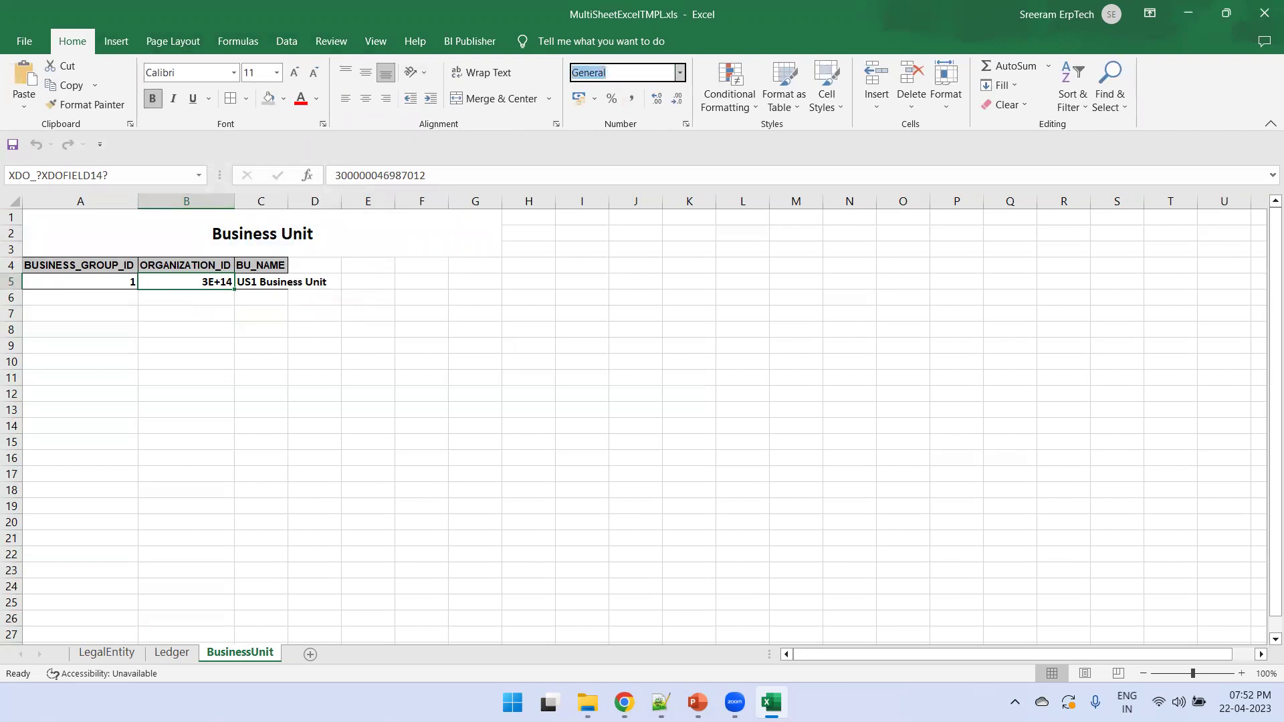
{"action": "type", "text": "Number"}
{"action": "key", "text": "Return"}
{"action": "left_click", "coordinate": [675, 99]}
{"action": "left_click", "coordinate": [675, 99]}
- On the Ledger sheet, format SHORT_NAME in C5 as Number with no decimals
{"action": "left_click", "coordinate": [173, 651]}
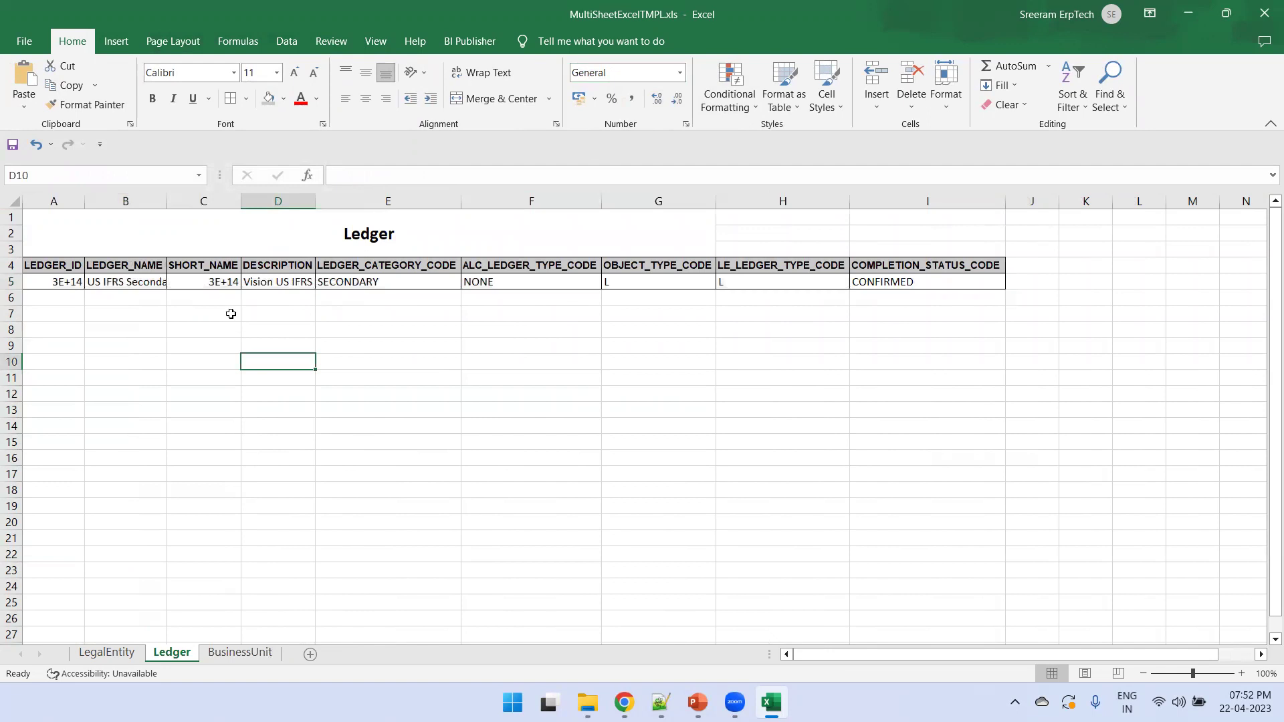
{"action": "left_click", "coordinate": [213, 286]}
{"action": "left_click", "coordinate": [607, 72]}
{"action": "type", "text": "N"}
{"action": "key", "text": "Return"}
{"action": "left_click", "coordinate": [677, 99]}
{"action": "left_click", "coordinate": [676, 99]}
- Copy C5's number format onto LEDGER_ID in A5, widen column A, and return to LegalEntity
{"action": "left_click", "coordinate": [173, 355]}
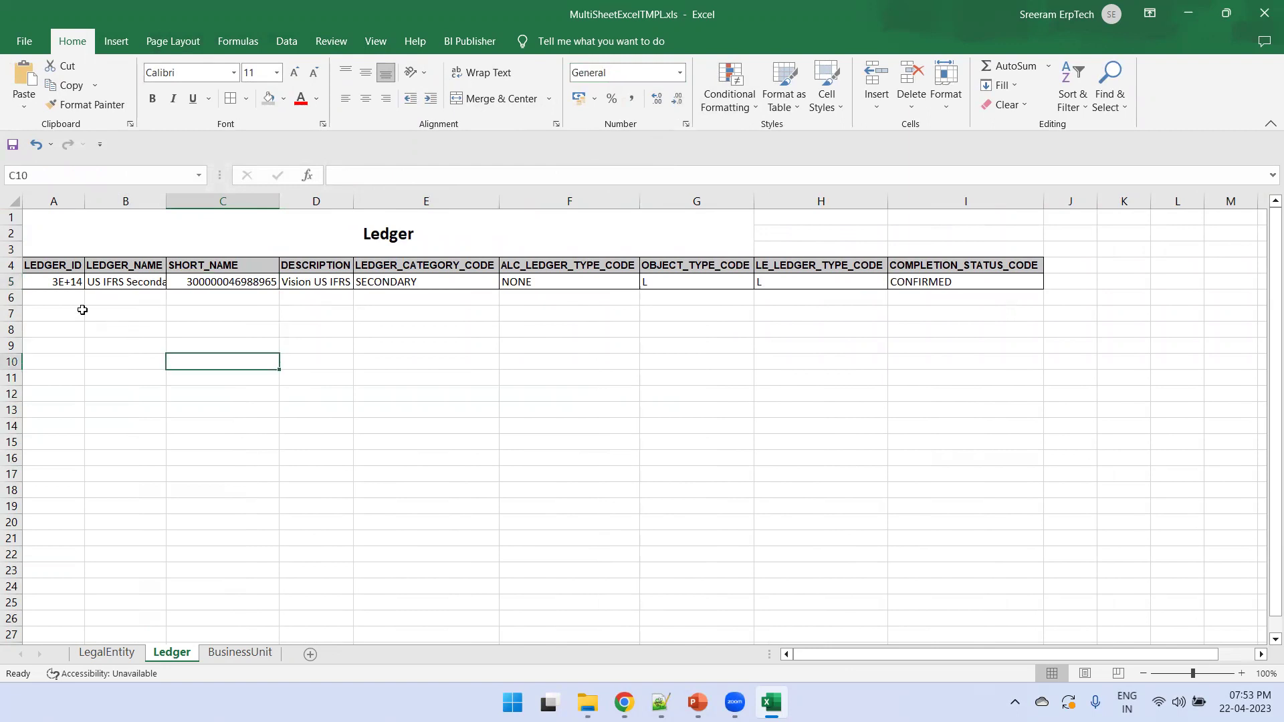
{"action": "left_click", "coordinate": [197, 280]}
{"action": "left_click", "coordinate": [87, 104]}
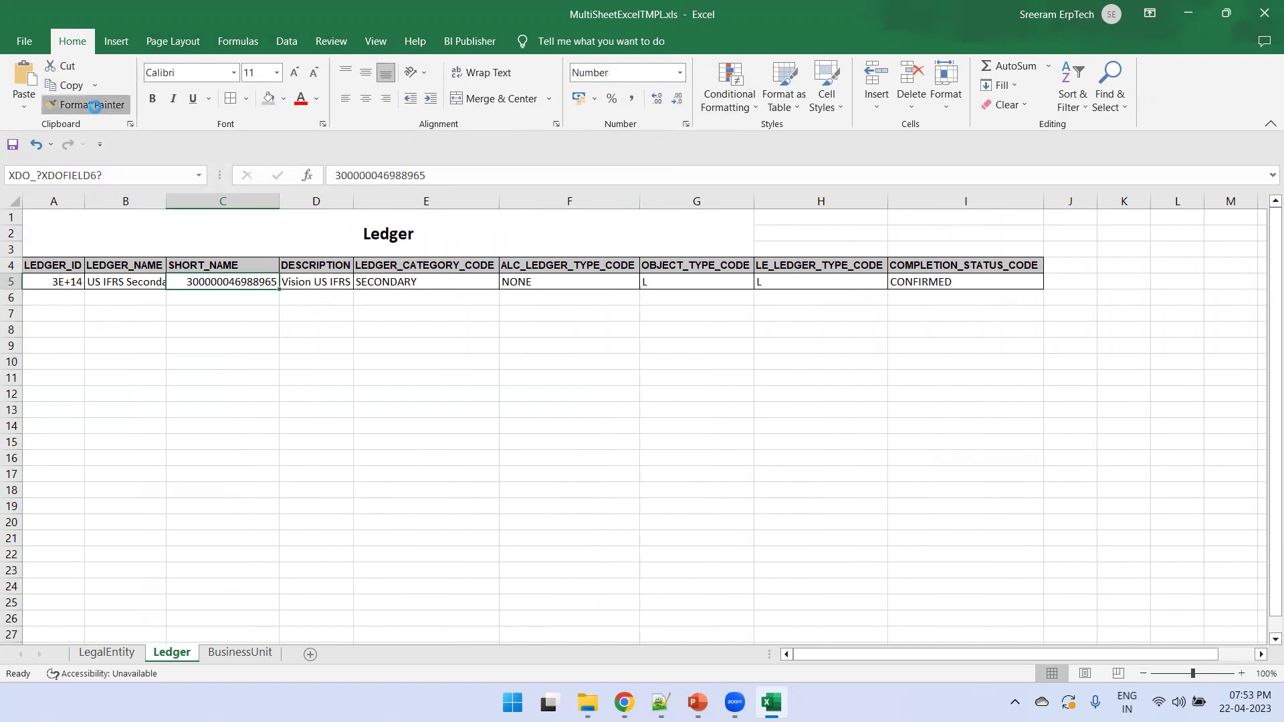
{"action": "left_click", "coordinate": [73, 286]}
{"action": "double_click", "coordinate": [83, 209]}
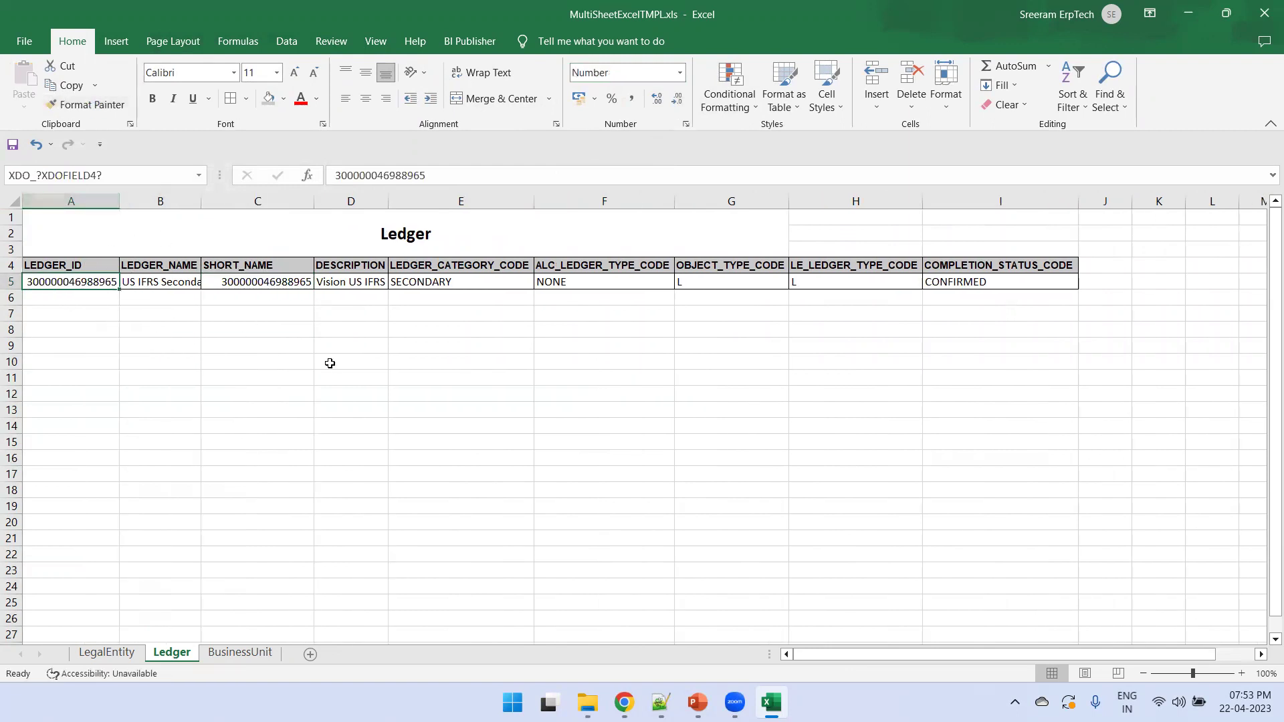
{"action": "left_click", "coordinate": [330, 361]}
{"action": "left_click", "coordinate": [122, 653]}
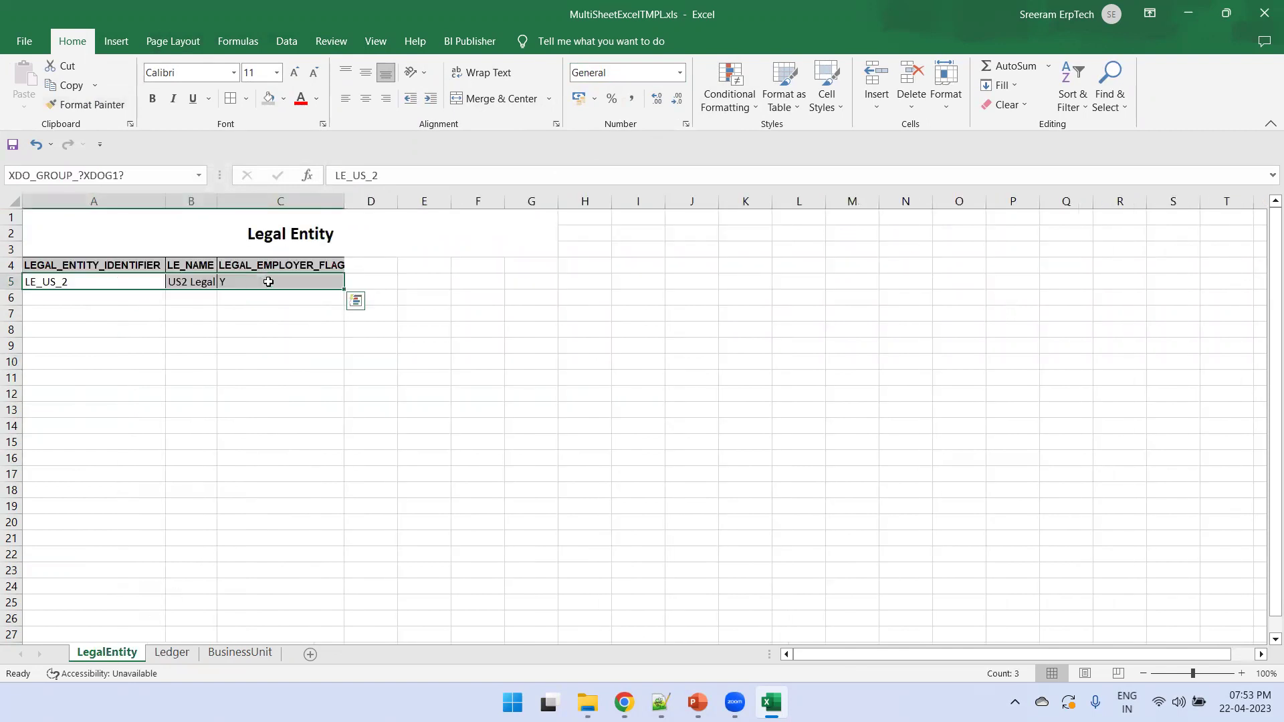
- Autofit LegalEntity columns B and C and save the template despite the compatibility warning
{"action": "double_click", "coordinate": [220, 201]}
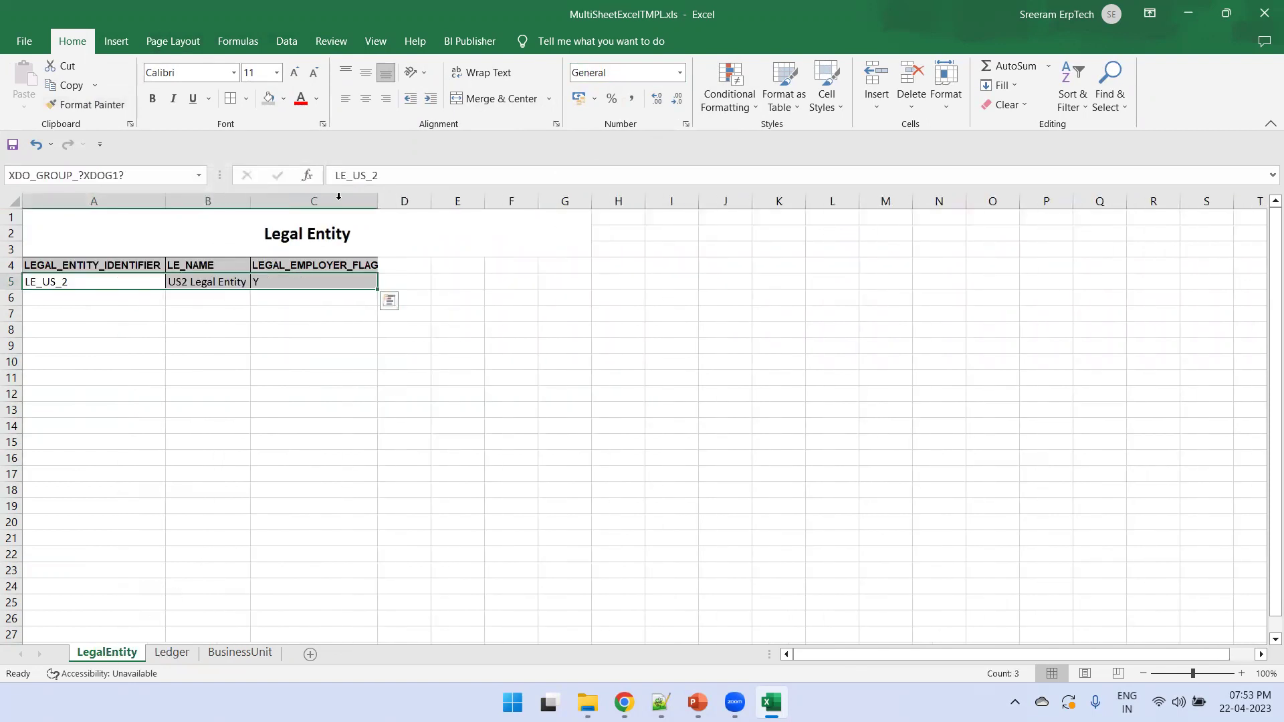
{"action": "double_click", "coordinate": [379, 201]}
{"action": "left_click", "coordinate": [373, 361]}
{"action": "key", "text": "ctrl+s"}
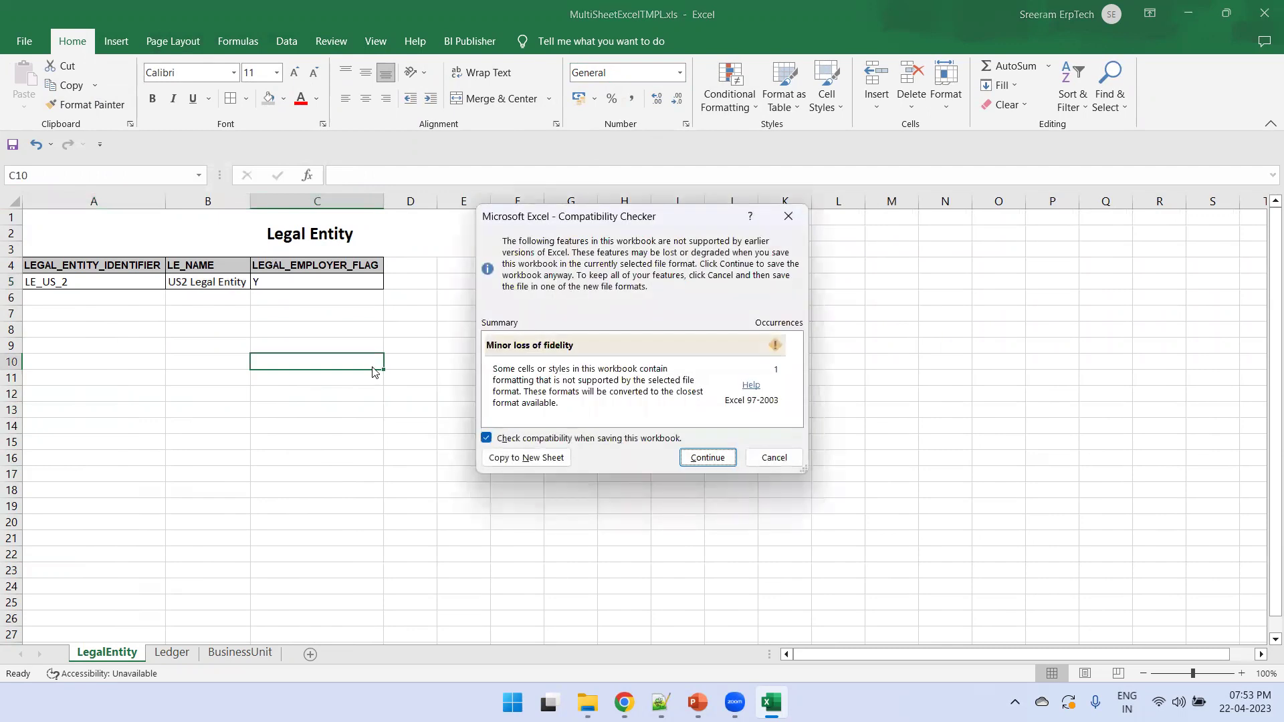
{"action": "left_click", "coordinate": [708, 457]}
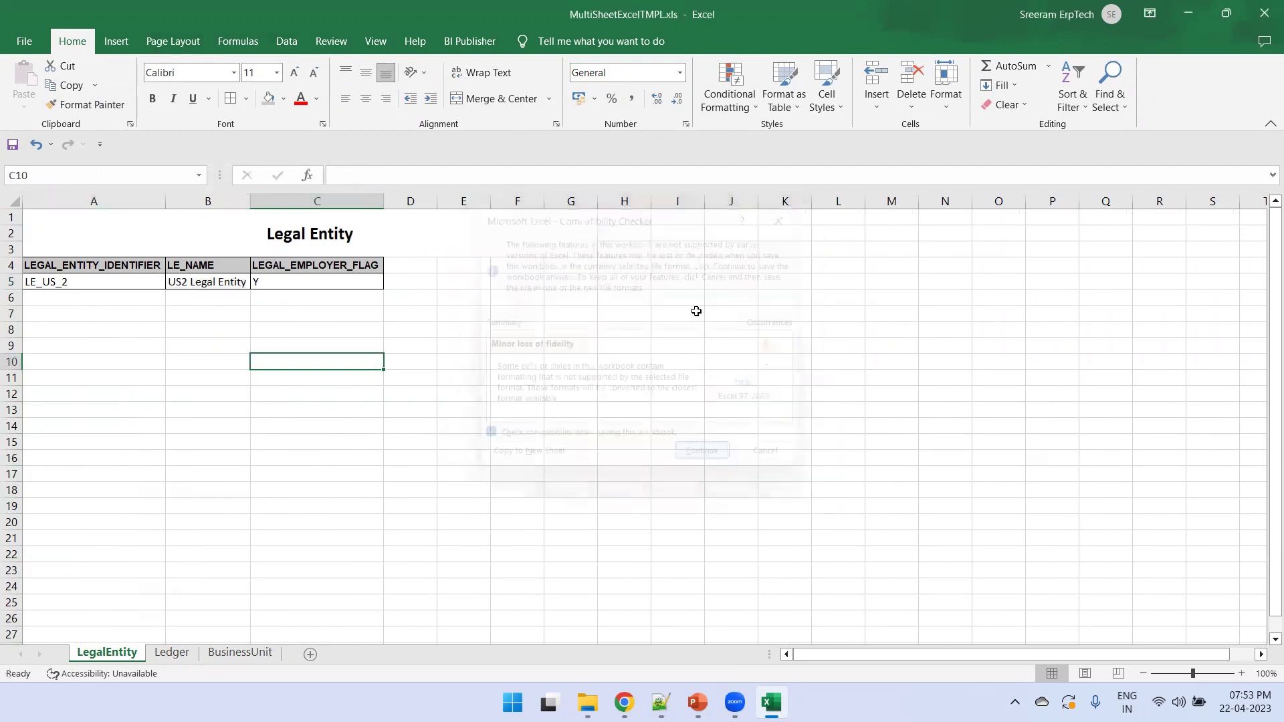
- Preview the template as Excel output, check the Ledger and BusinessUnit sheets, then close it
{"action": "left_click", "coordinate": [480, 45]}
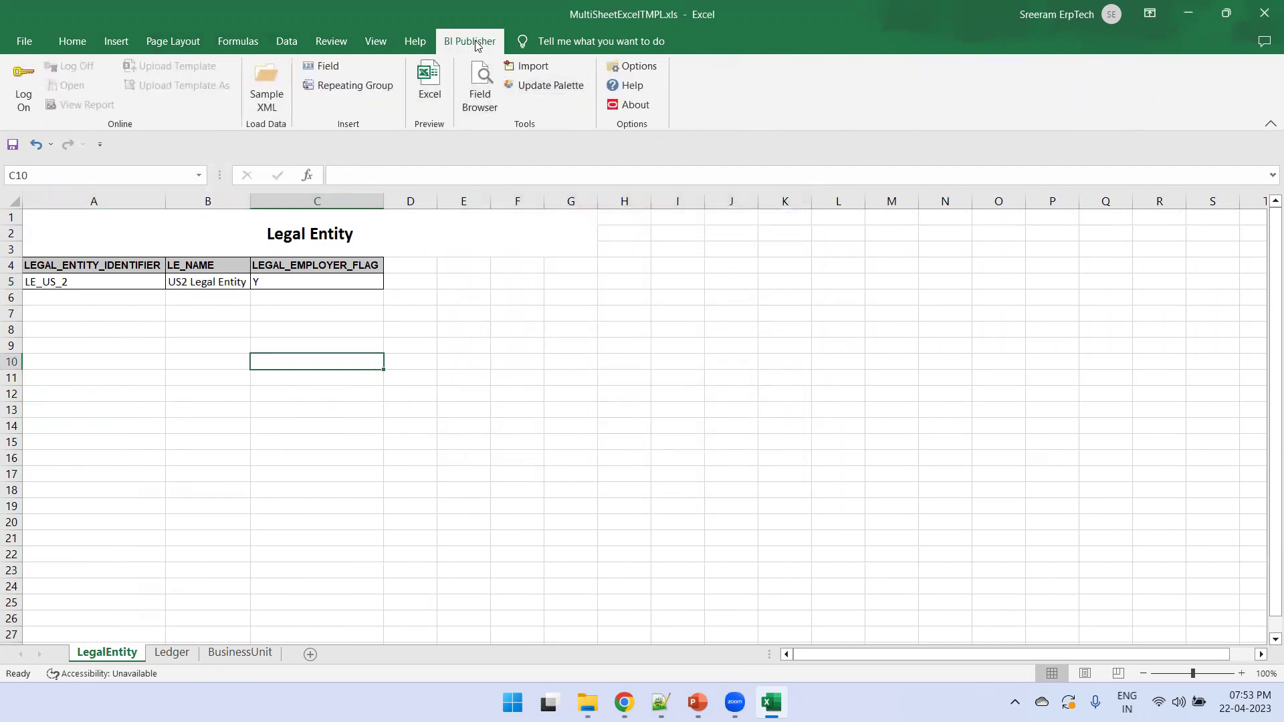
{"action": "left_click", "coordinate": [429, 86]}
{"action": "left_click", "coordinate": [690, 454]}
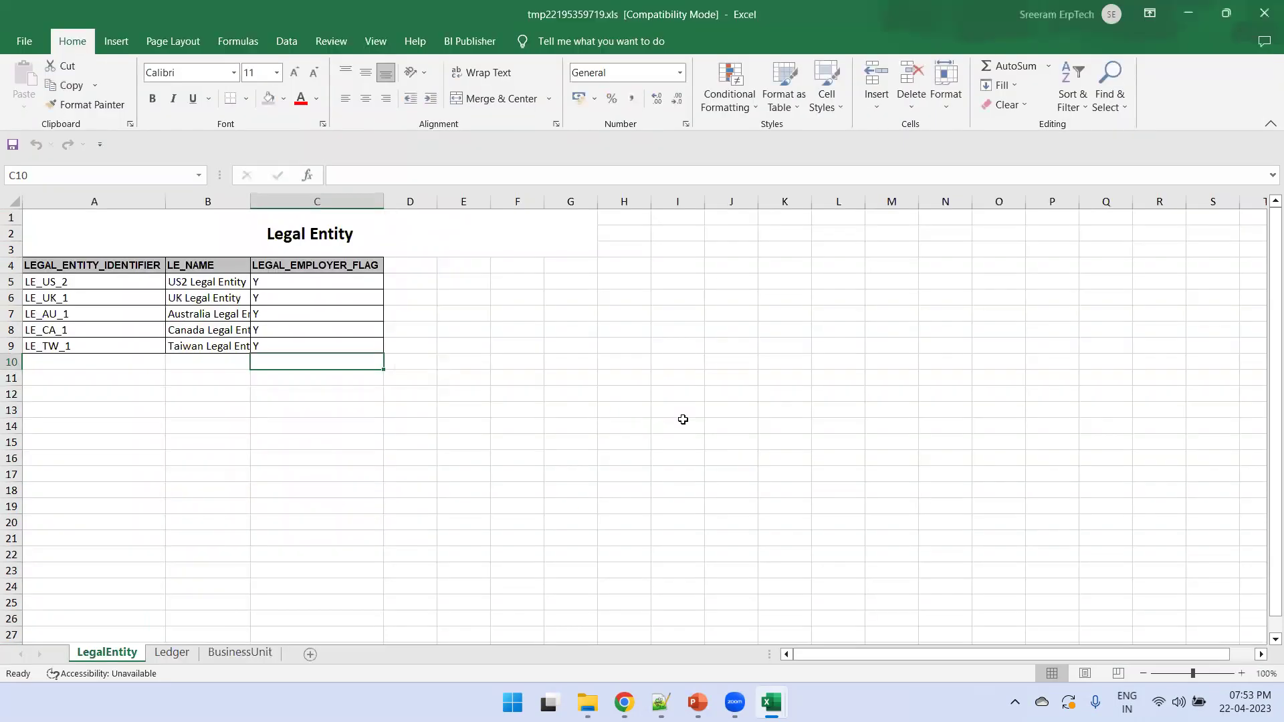
{"action": "left_click", "coordinate": [177, 654]}
{"action": "left_click", "coordinate": [239, 653]}
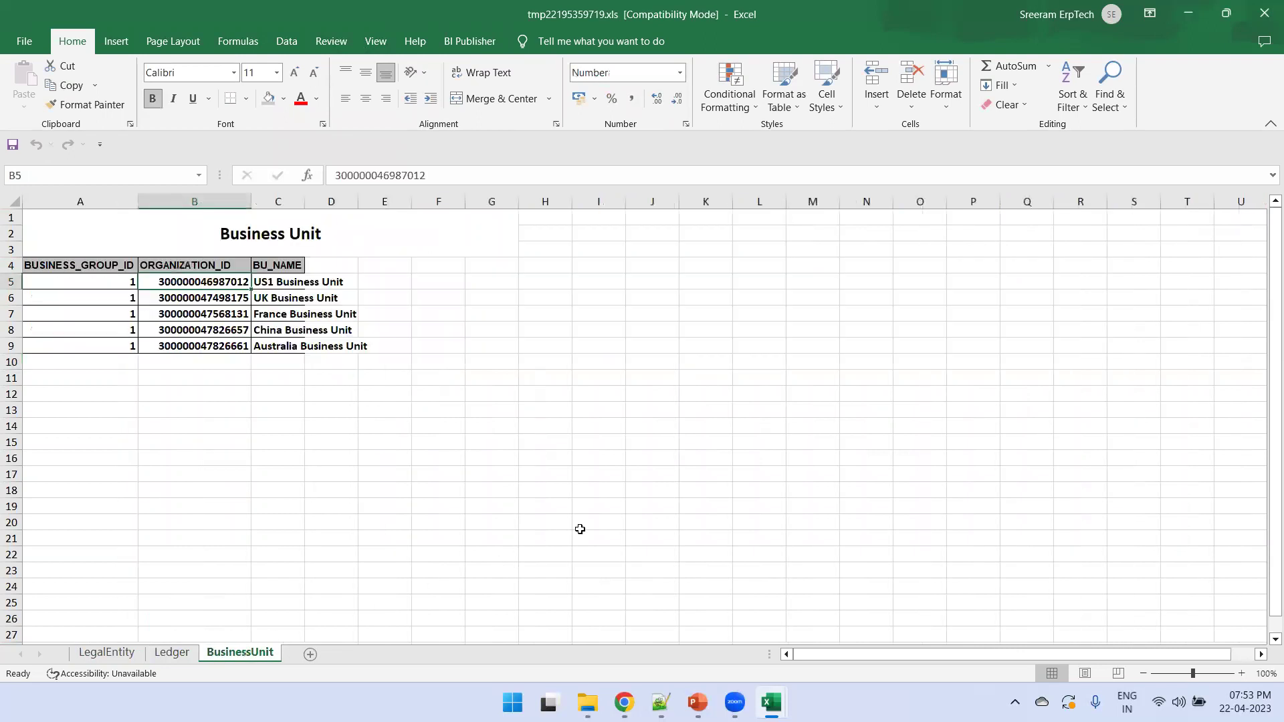
{"action": "left_click", "coordinate": [1261, 17]}
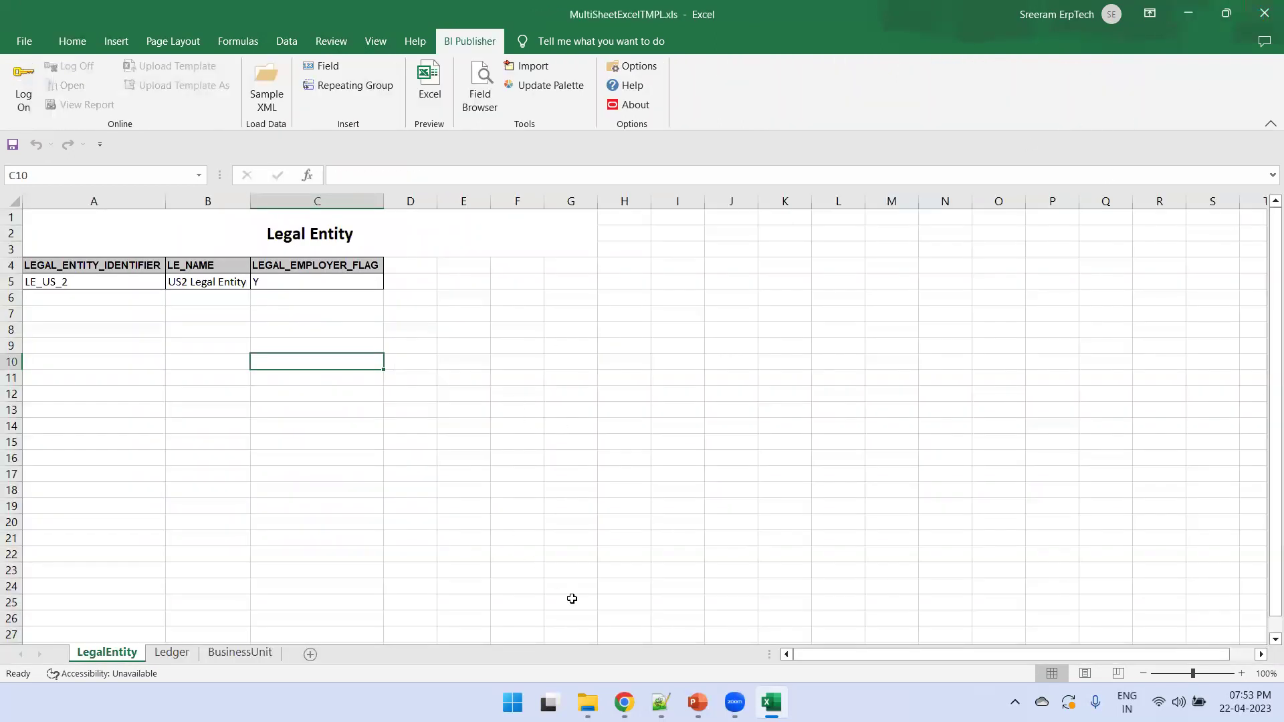
{"action": "left_click", "coordinate": [624, 702]}
- Attempt to save the data model, dismiss the error, and sign in again
{"action": "left_click", "coordinate": [1196, 101]}
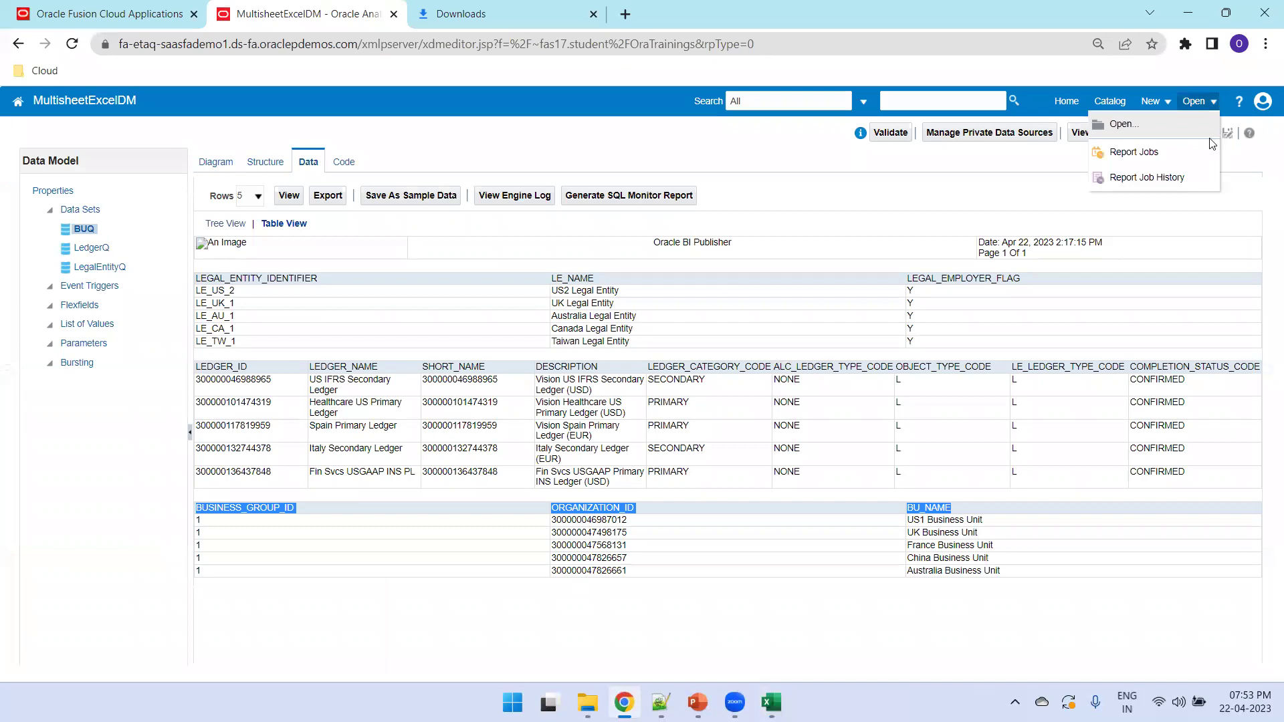
{"action": "left_click", "coordinate": [1209, 136]}
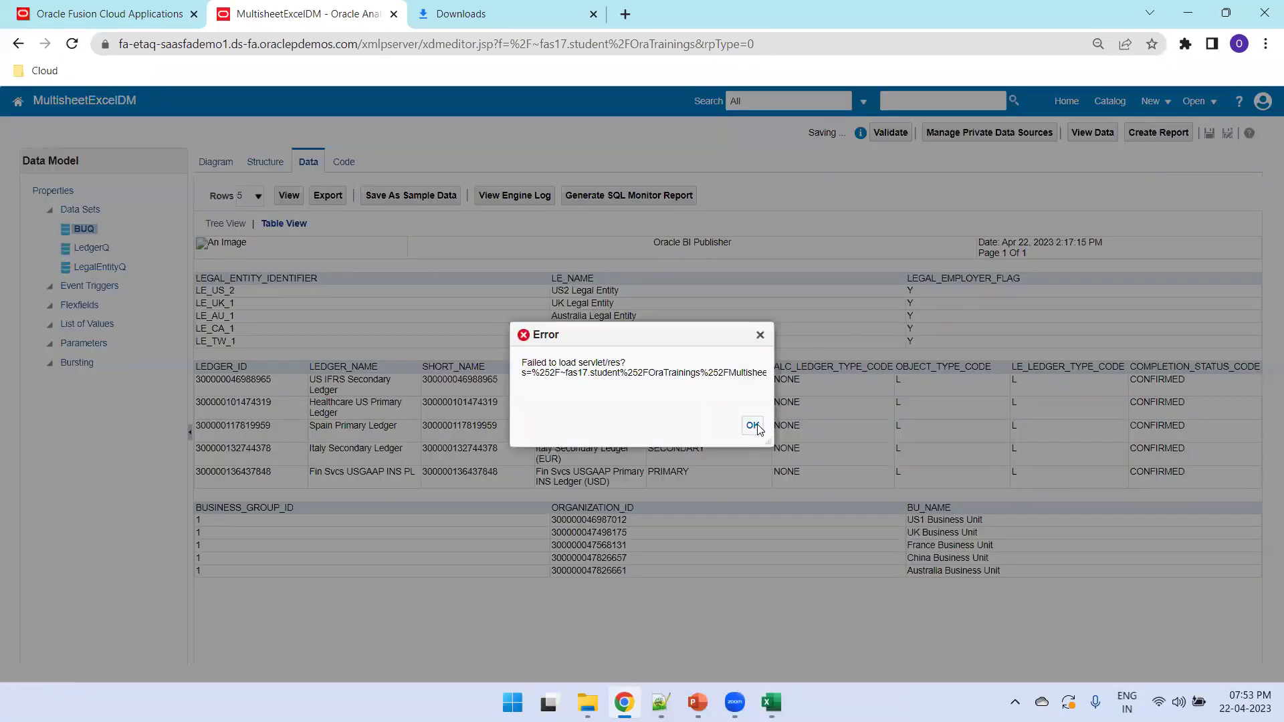
{"action": "left_click", "coordinate": [753, 426]}
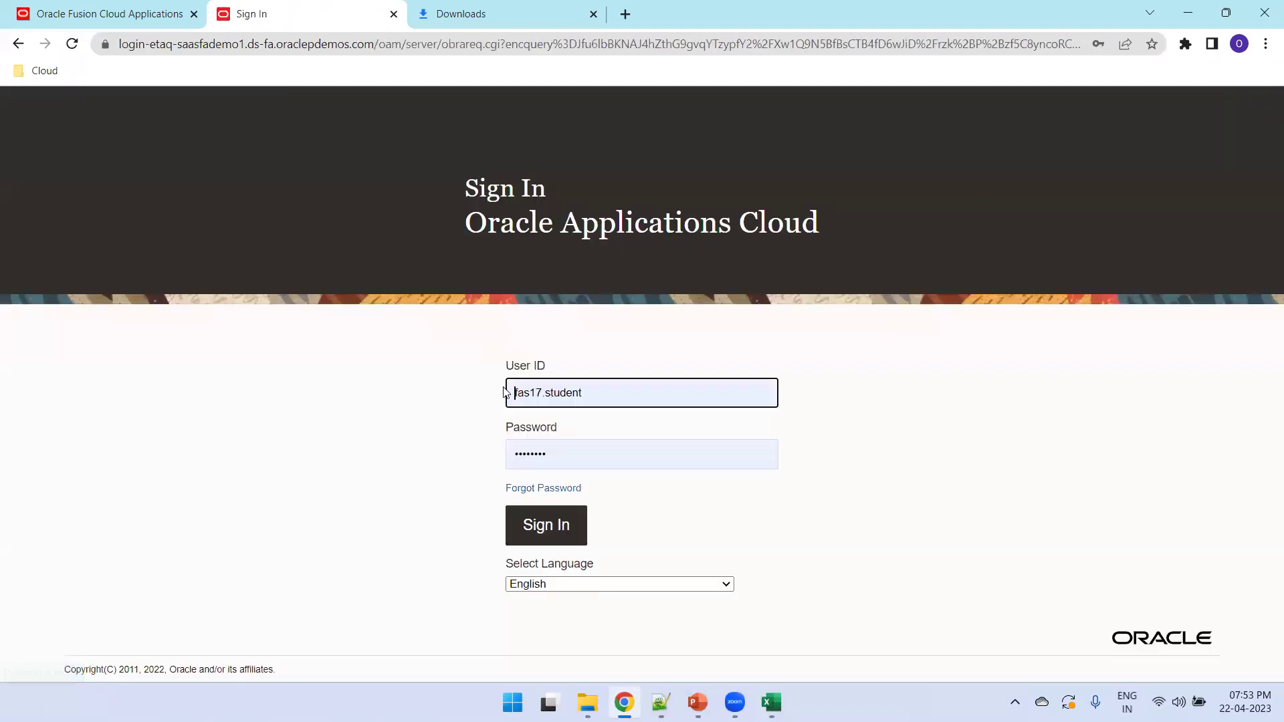
{"action": "left_click", "coordinate": [528, 525]}
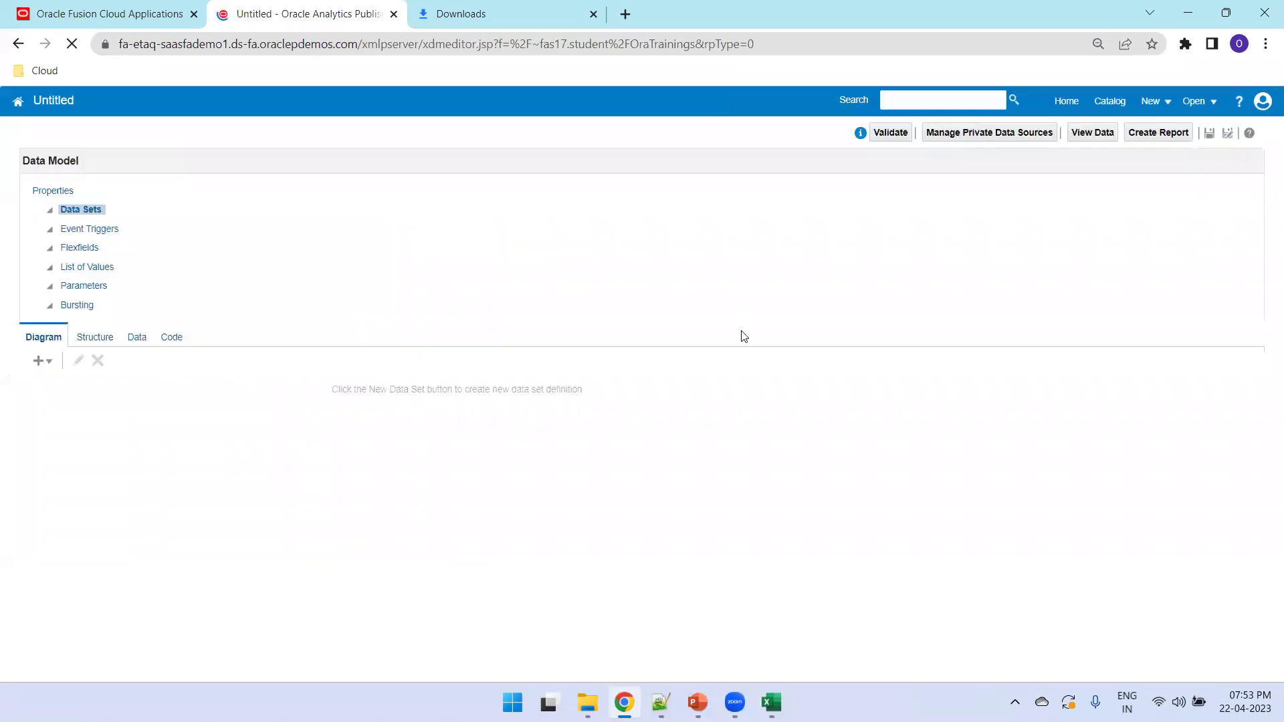
- Leave the untitled page via Catalog and open MultisheetExcelDM from OraTrainings for editing
{"action": "left_click", "coordinate": [1112, 103]}
{"action": "left_click", "coordinate": [724, 138]}
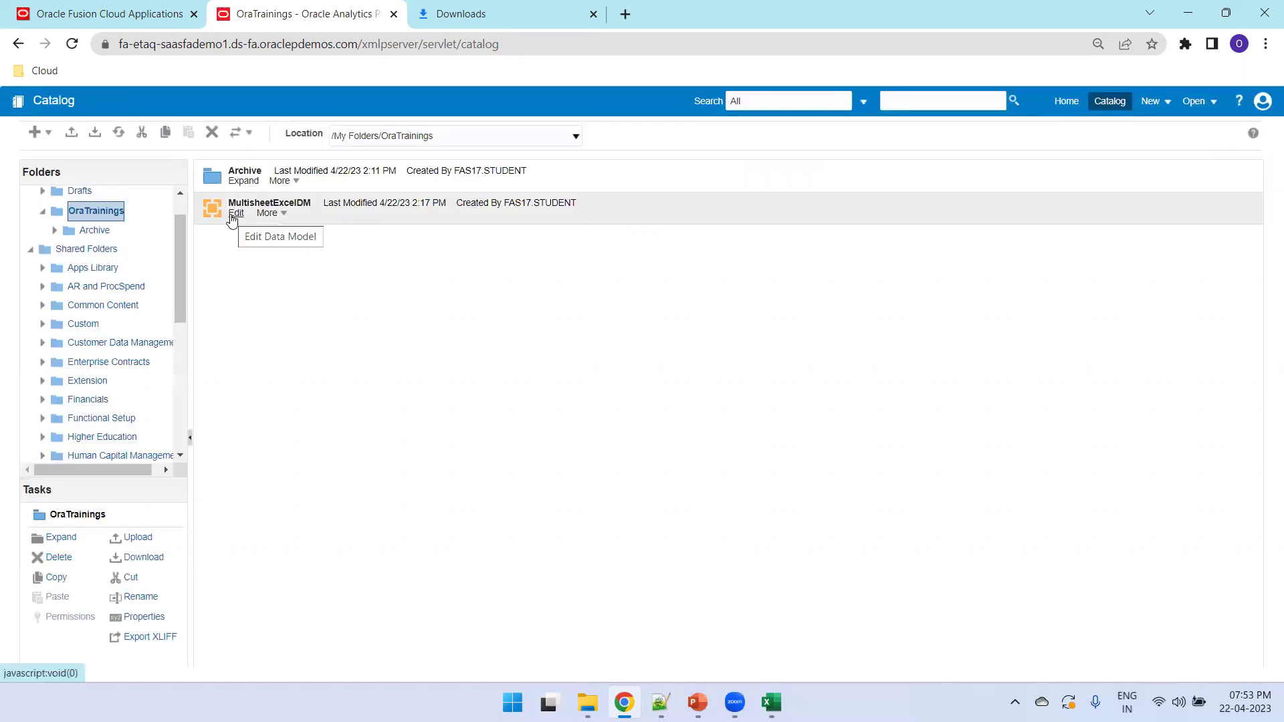
{"action": "scroll", "coordinate": [90, 194], "scroll_direction": "up", "scroll_amount": 1}
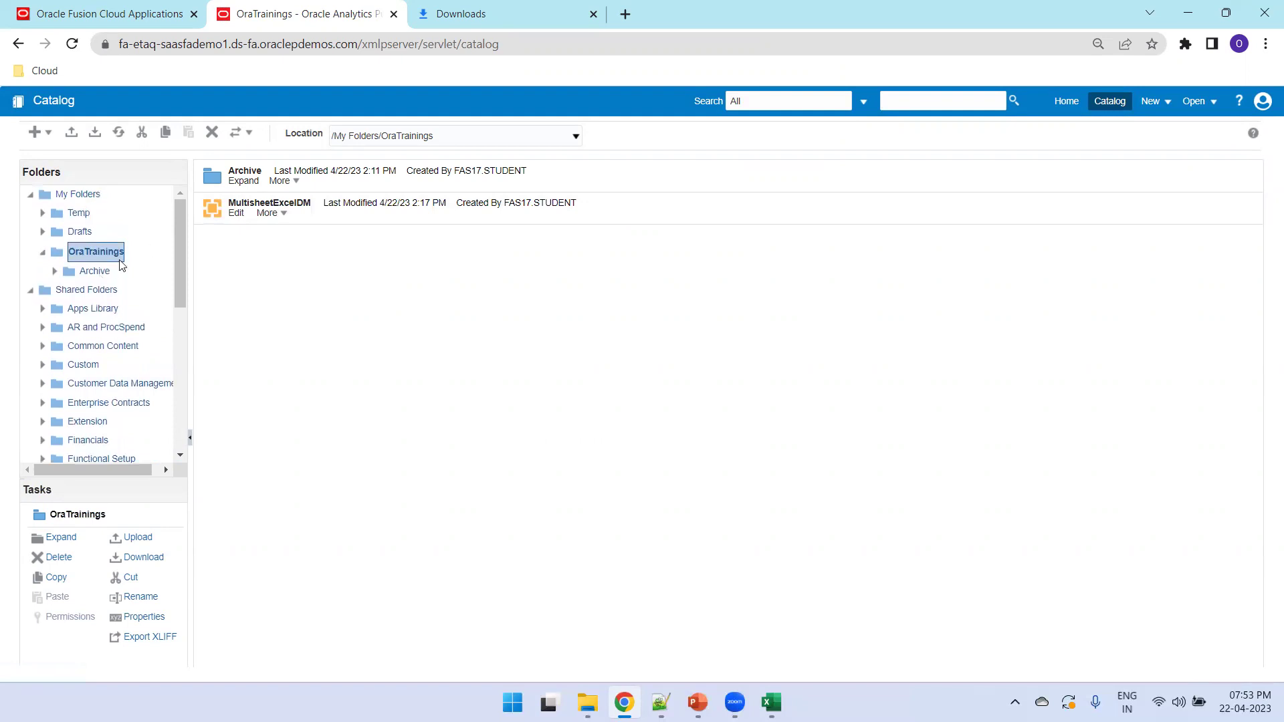
{"action": "left_click", "coordinate": [235, 214]}
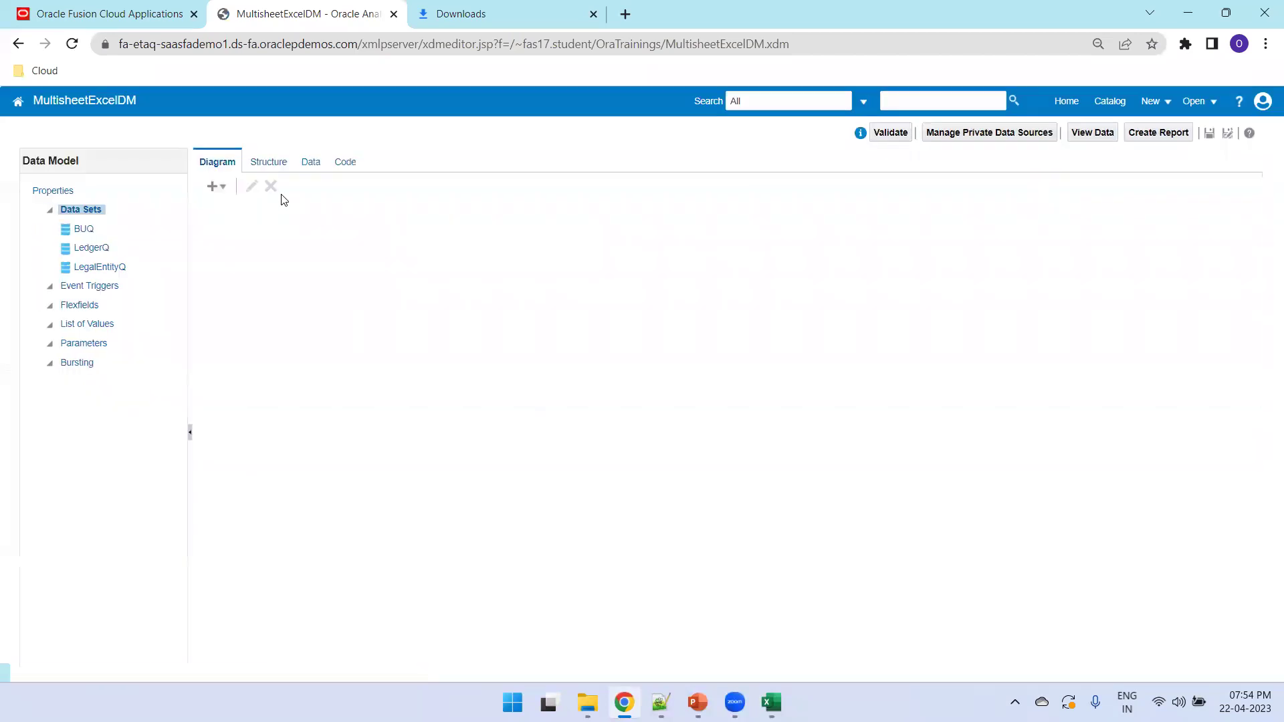
- Preview the three data sets in Table View, save MultisheetExcelDM, and start a new report
{"action": "left_click", "coordinate": [310, 161]}
{"action": "left_click", "coordinate": [282, 195]}
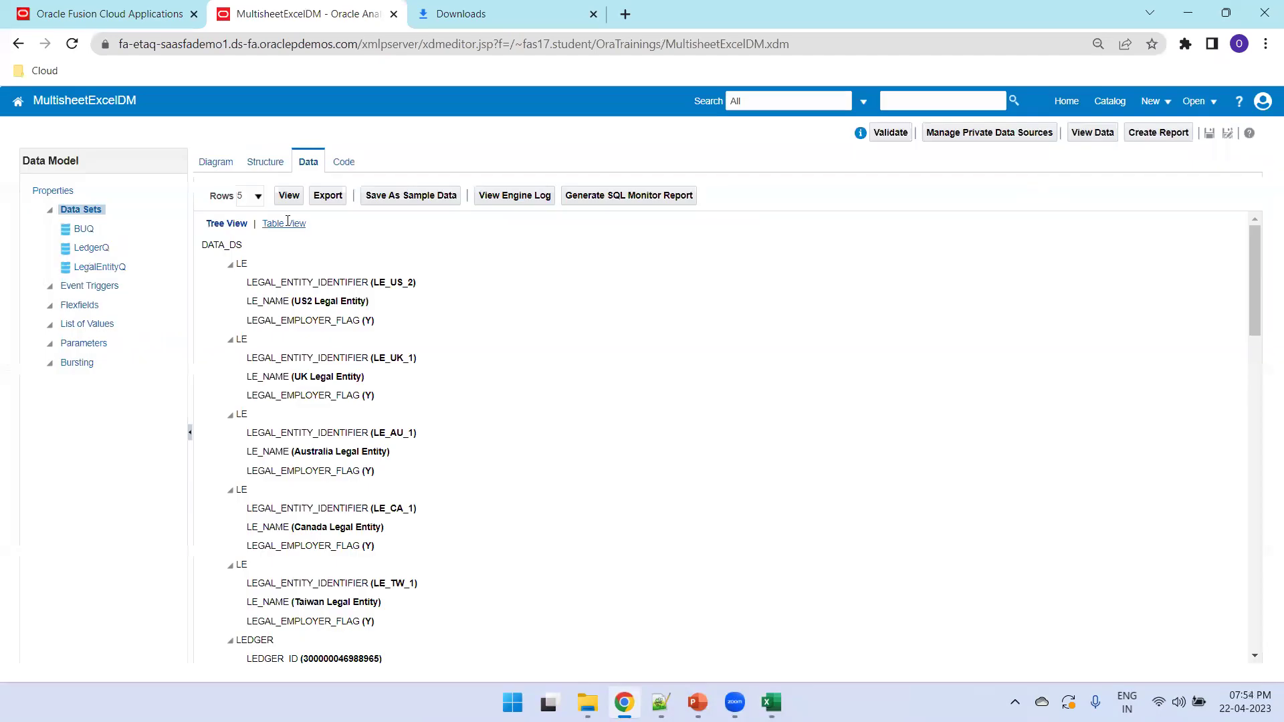
{"action": "left_click", "coordinate": [297, 223]}
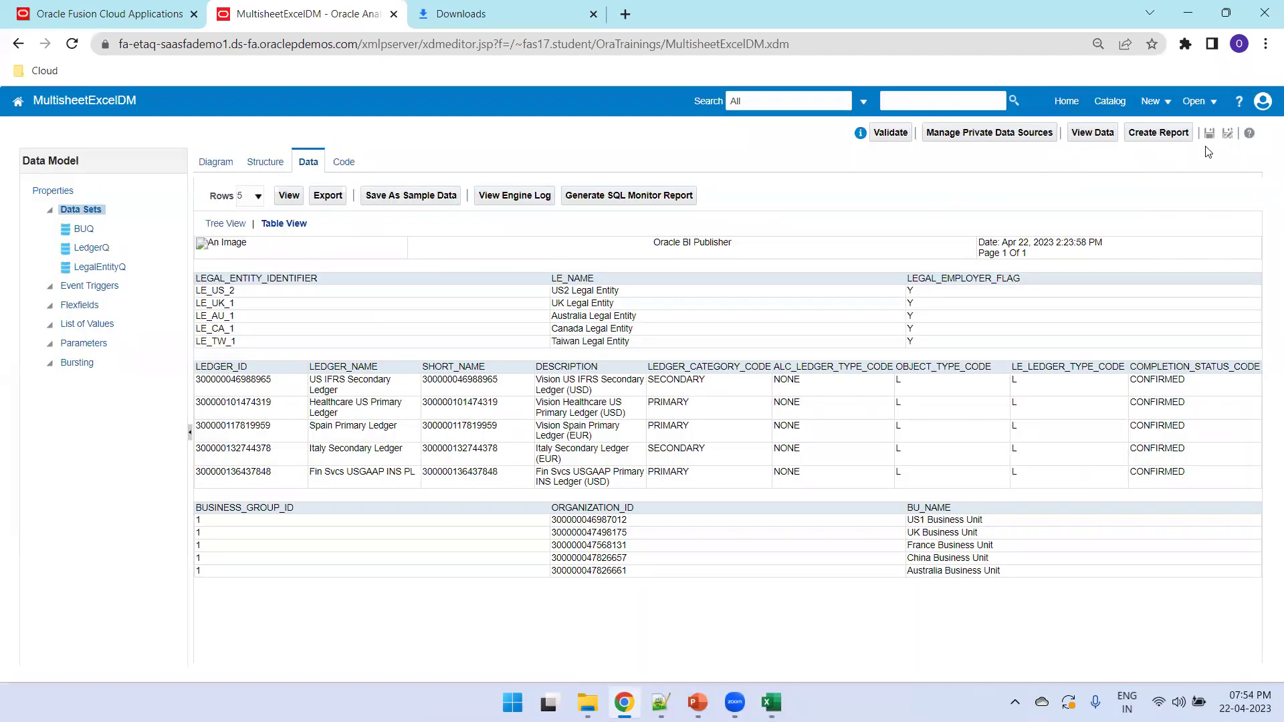
{"action": "left_click", "coordinate": [1212, 137]}
{"action": "left_click", "coordinate": [1158, 133]}
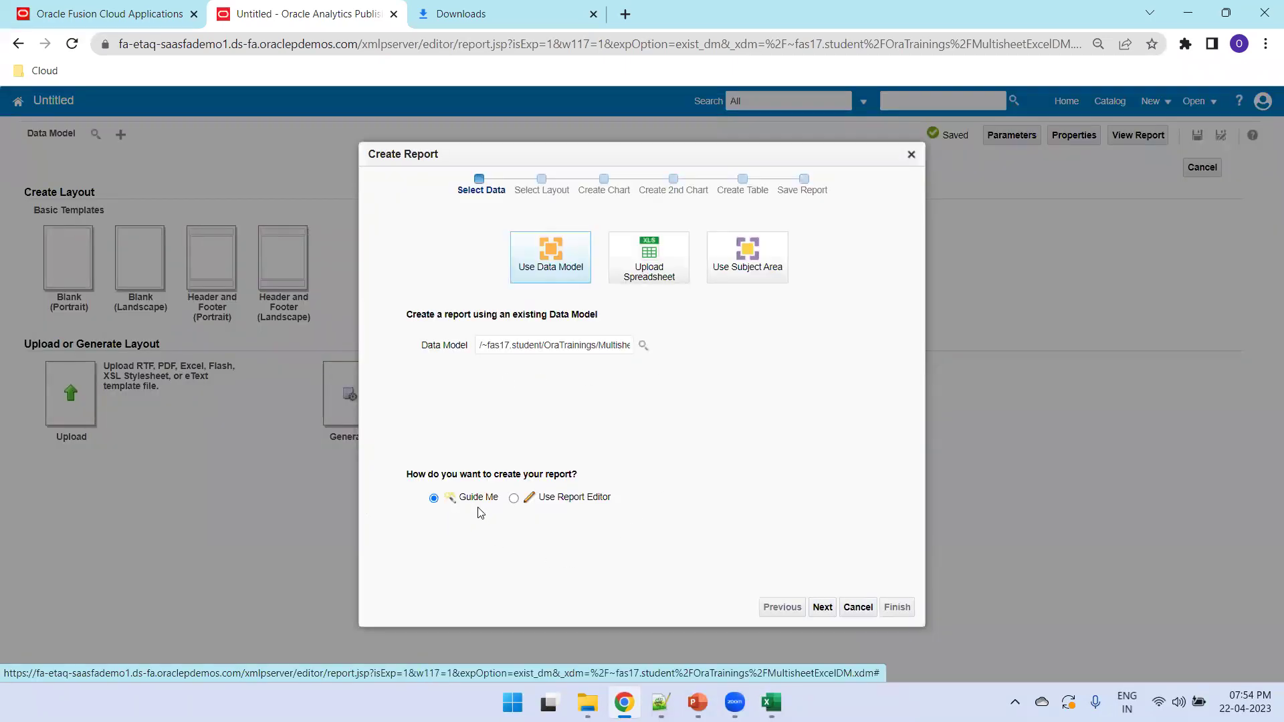
- Choose Use Report Editor and save the report as MultiSheetExcelRepo in My Folders > OraTrainings
{"action": "left_click", "coordinate": [513, 498]}
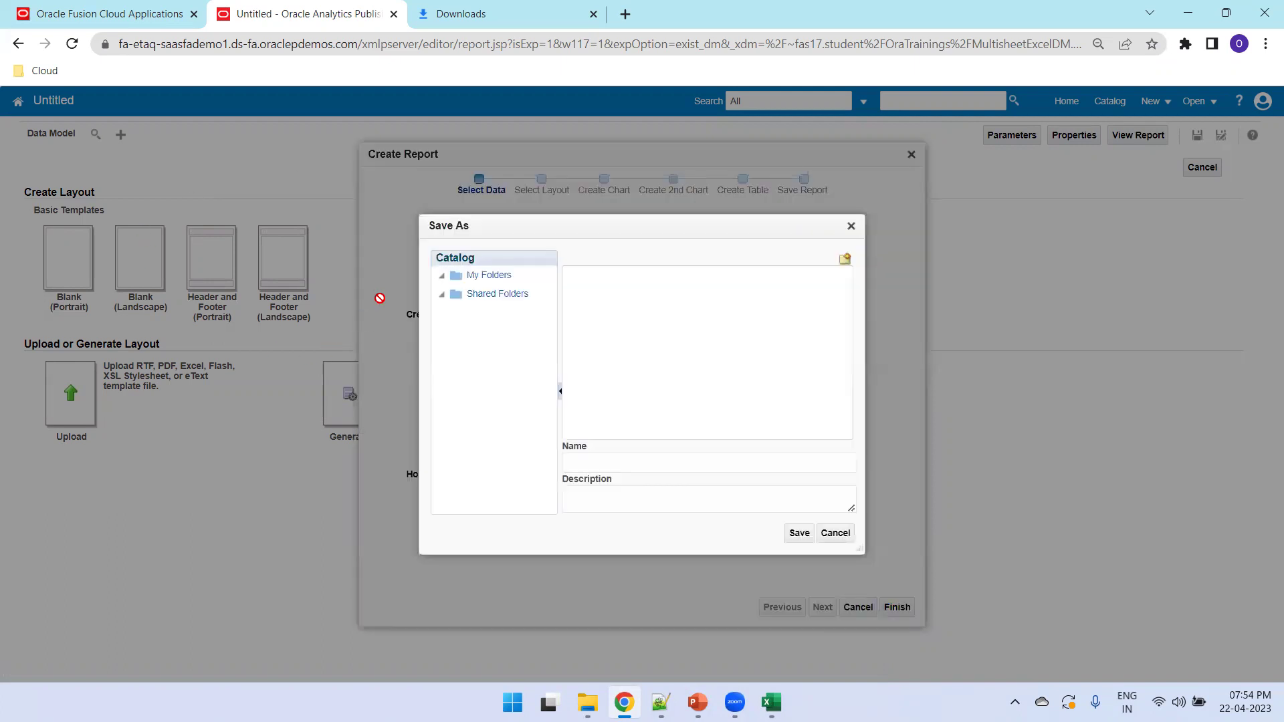
{"action": "left_click", "coordinate": [675, 463]}
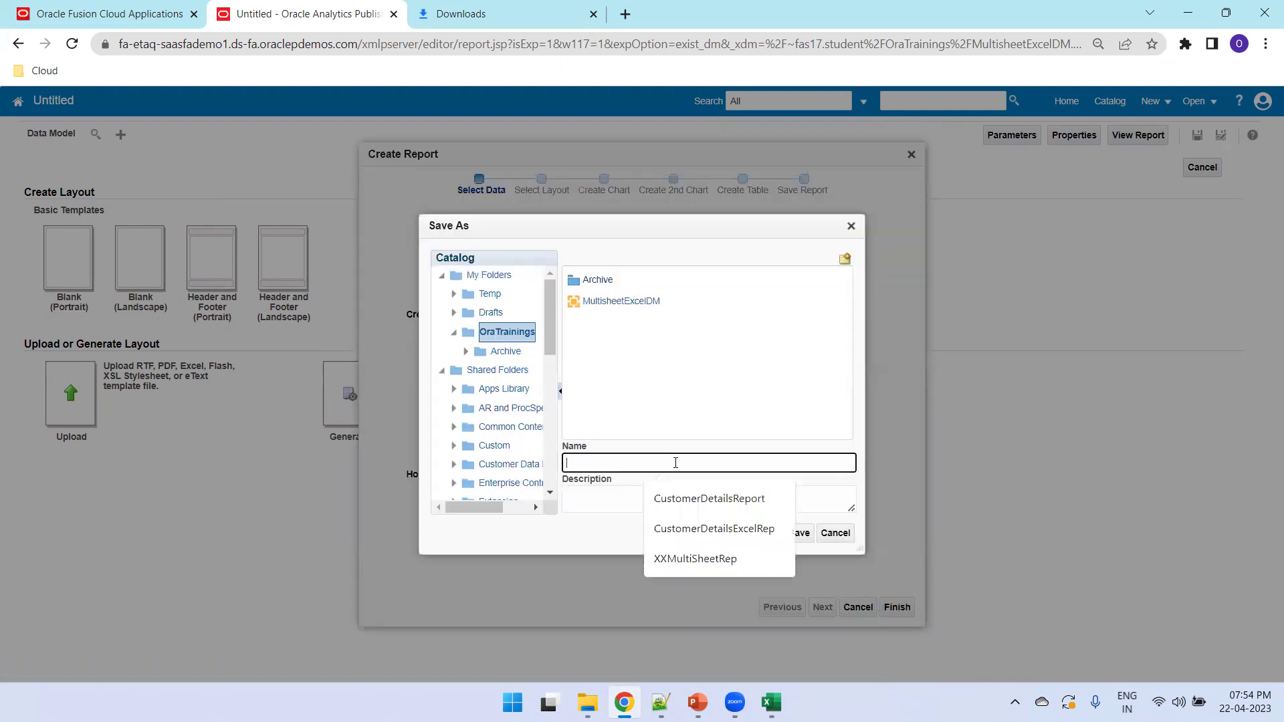
{"action": "type", "text": "zm"}
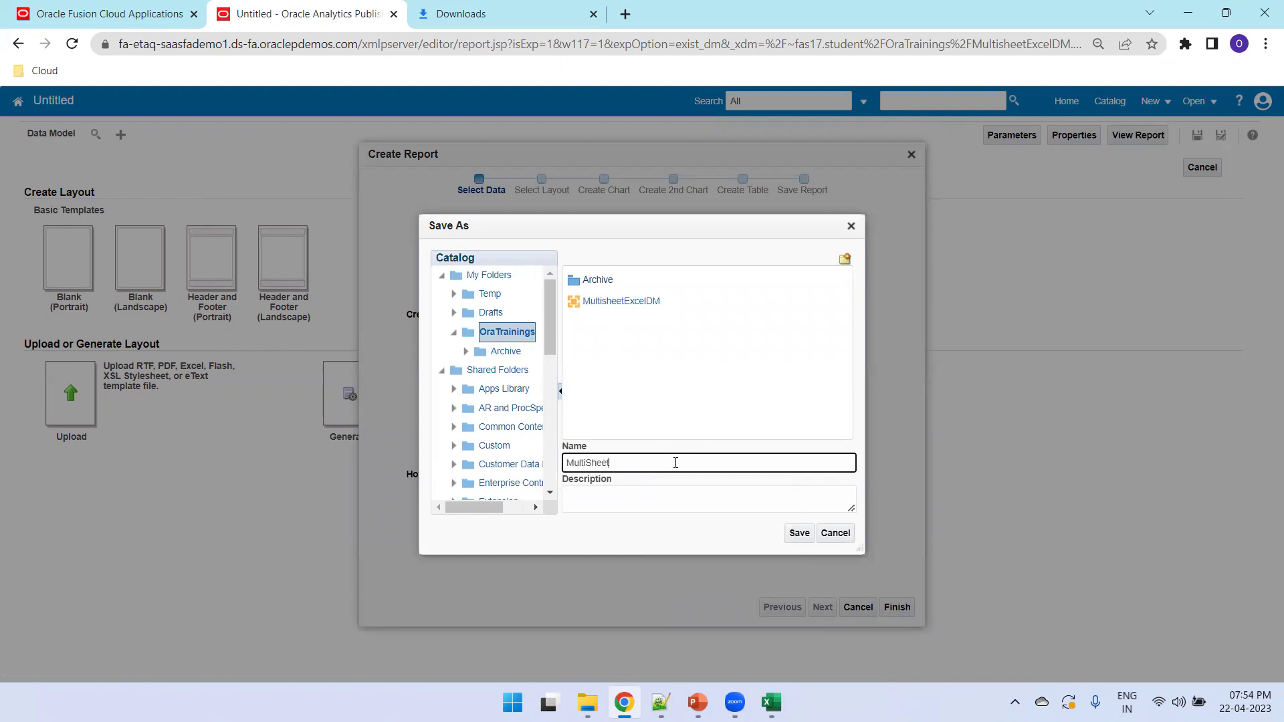
{"action": "key", "text": "BackSpace"}
{"action": "left_click", "coordinate": [797, 534]}
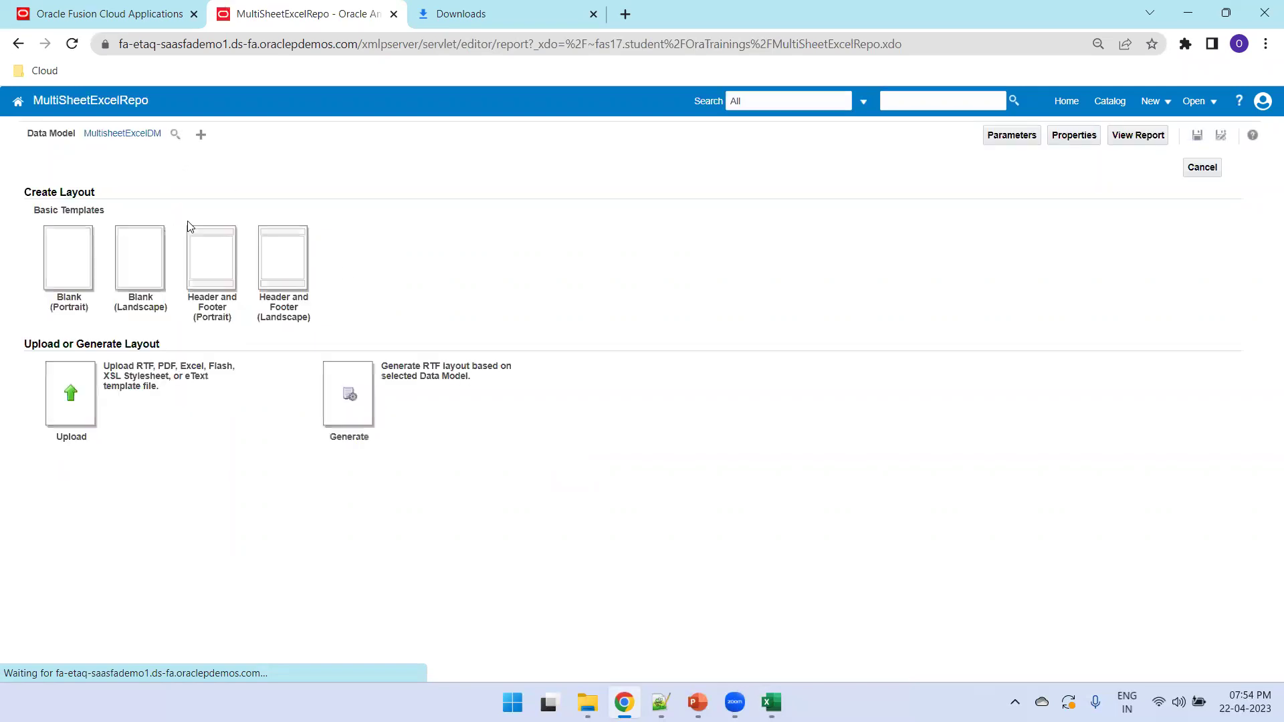
- Upload MultiSheetExcelTMPL.xls as layout 'Output', type Excel Template, locale English, and save the report
{"action": "left_click", "coordinate": [87, 411]}
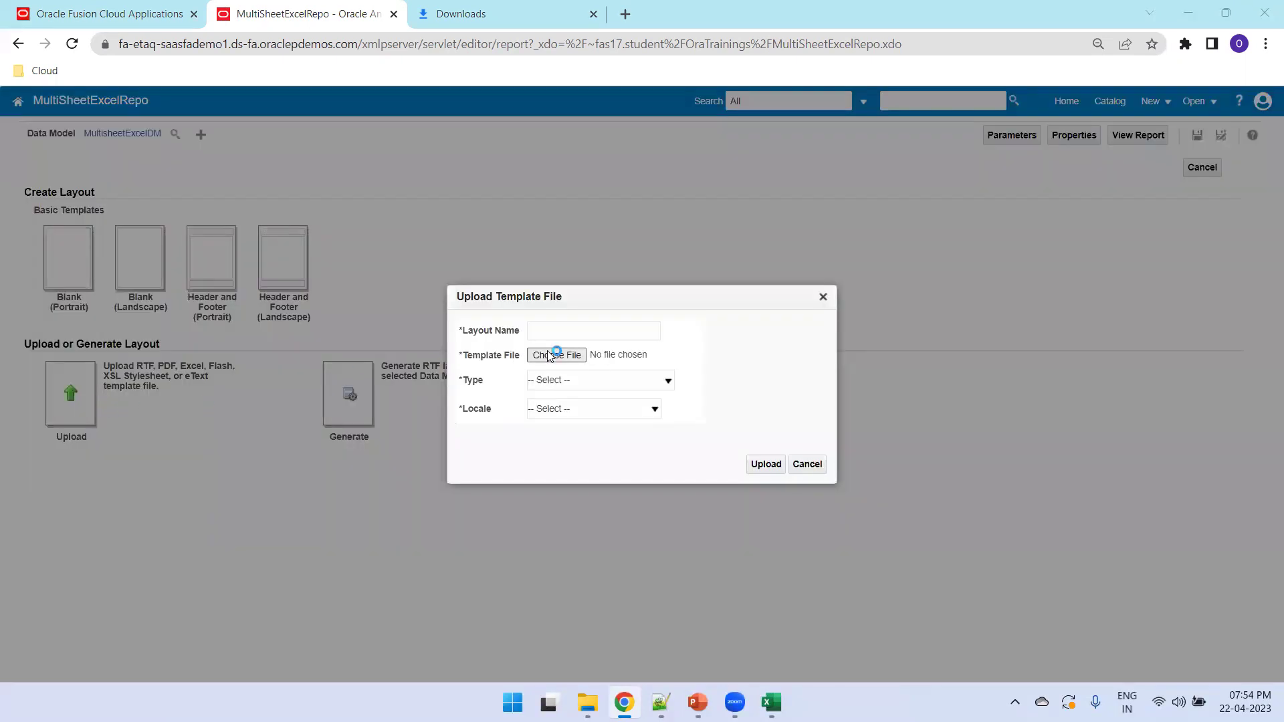
{"action": "left_click", "coordinate": [553, 353]}
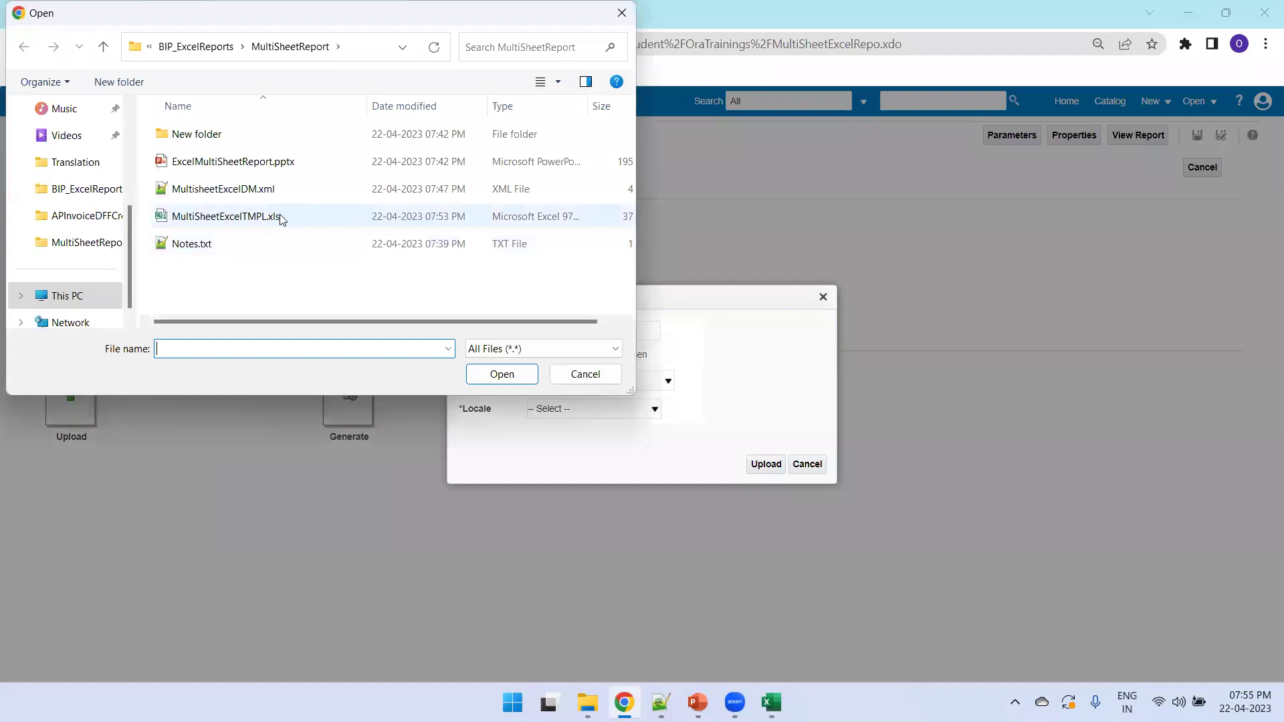
{"action": "double_click", "coordinate": [280, 217]}
{"action": "left_click", "coordinate": [557, 330]}
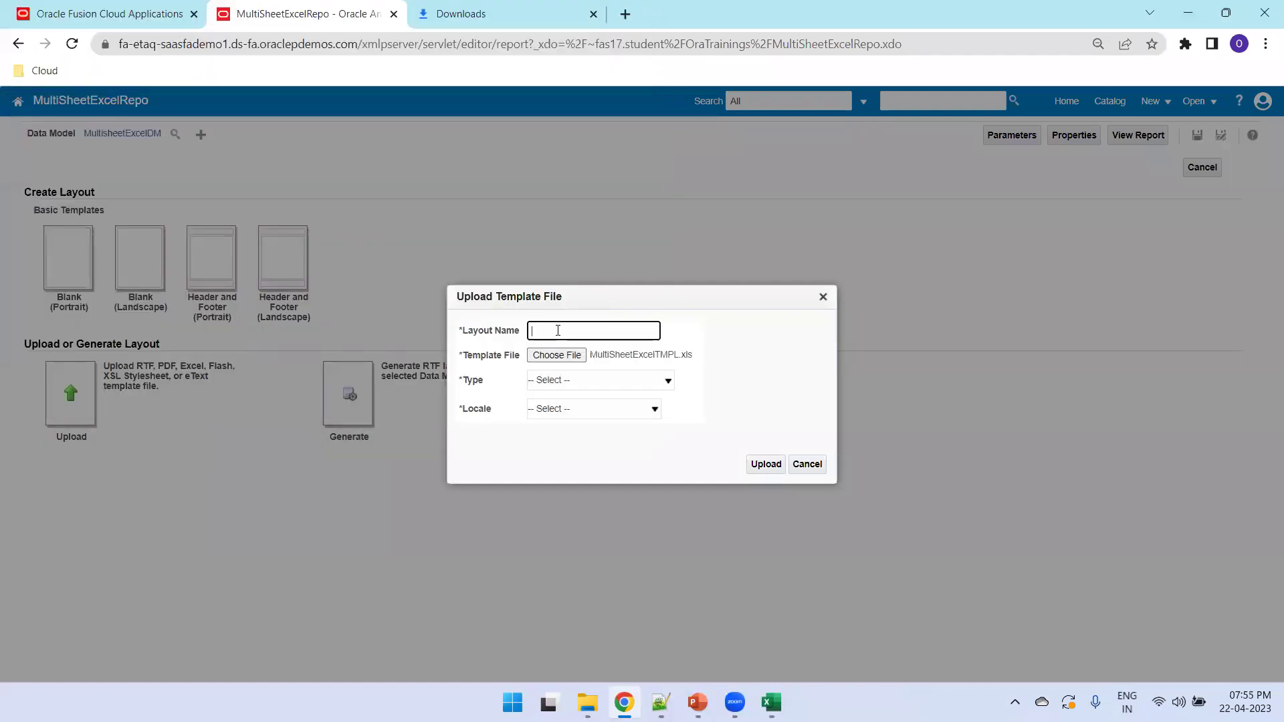
{"action": "key", "text": "Tab"}
{"action": "key", "text": "Tab"}
{"action": "left_click", "coordinate": [583, 383]}
{"action": "key", "text": "Down"}
{"action": "key", "text": "Down"}
{"action": "key", "text": "Down"}
{"action": "key", "text": "Return"}
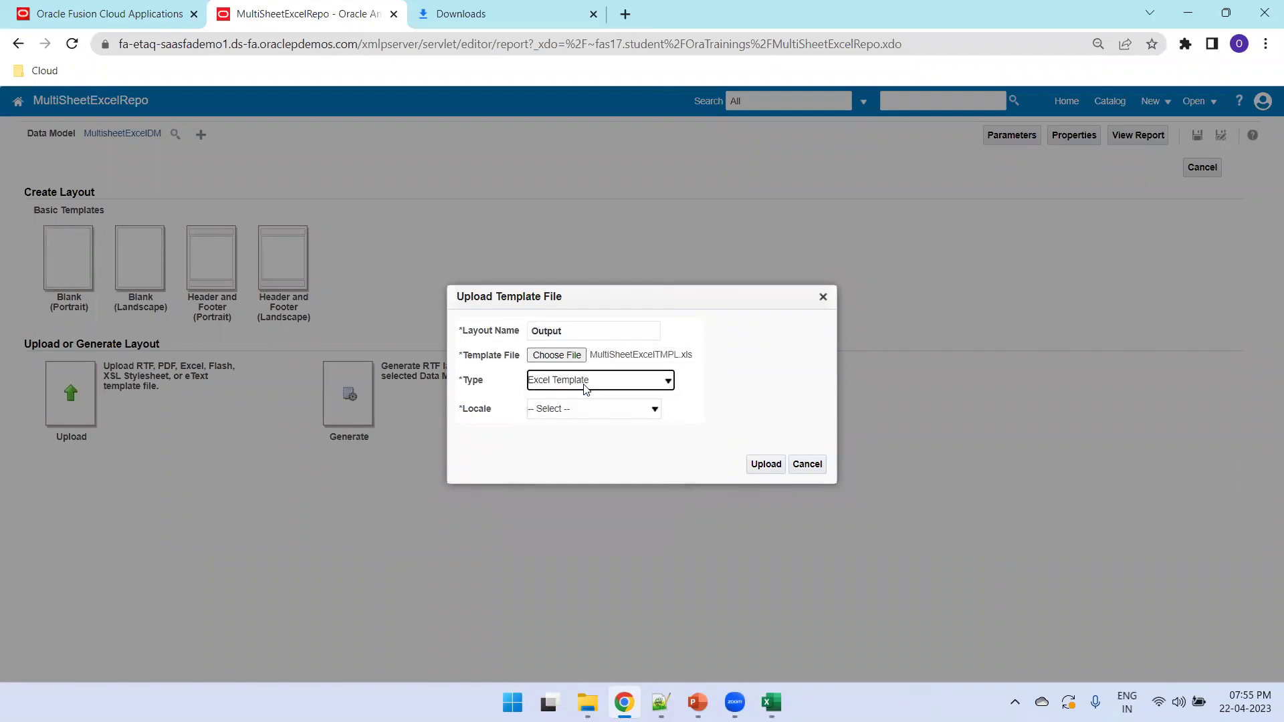
{"action": "left_click", "coordinate": [581, 410]}
{"action": "key", "text": "Down"}
{"action": "key", "text": "Return"}
{"action": "left_click", "coordinate": [769, 471]}
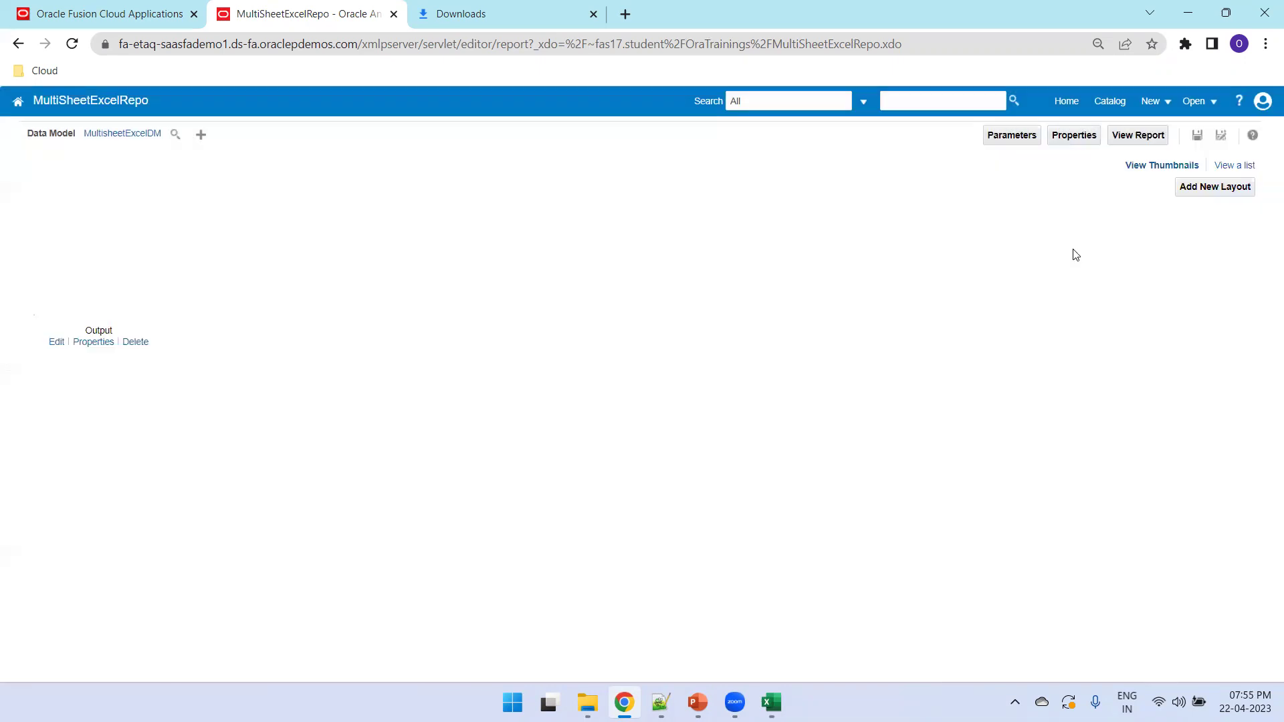
{"action": "left_click", "coordinate": [1197, 137]}
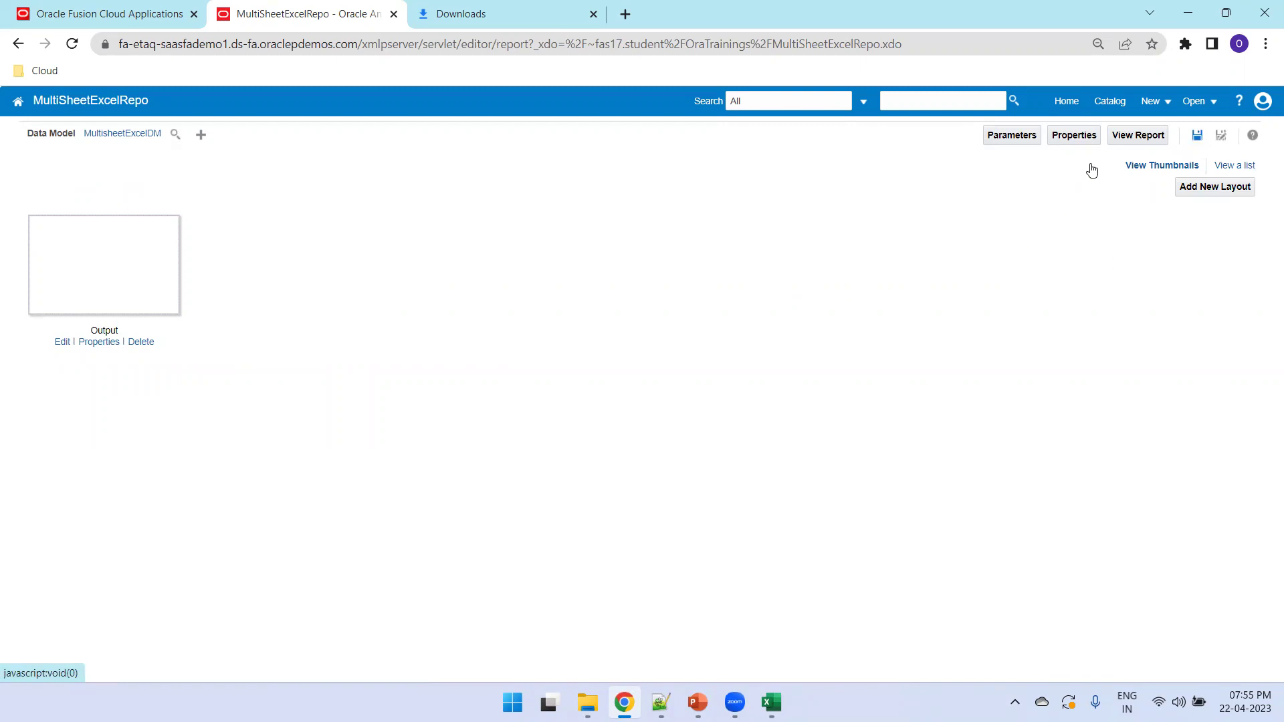
- Run MultiSheetExcelRepo via View Report and open the downloaded MultiSheetExcelRepo_Output.xls in Excel
{"action": "left_click", "coordinate": [1135, 136]}
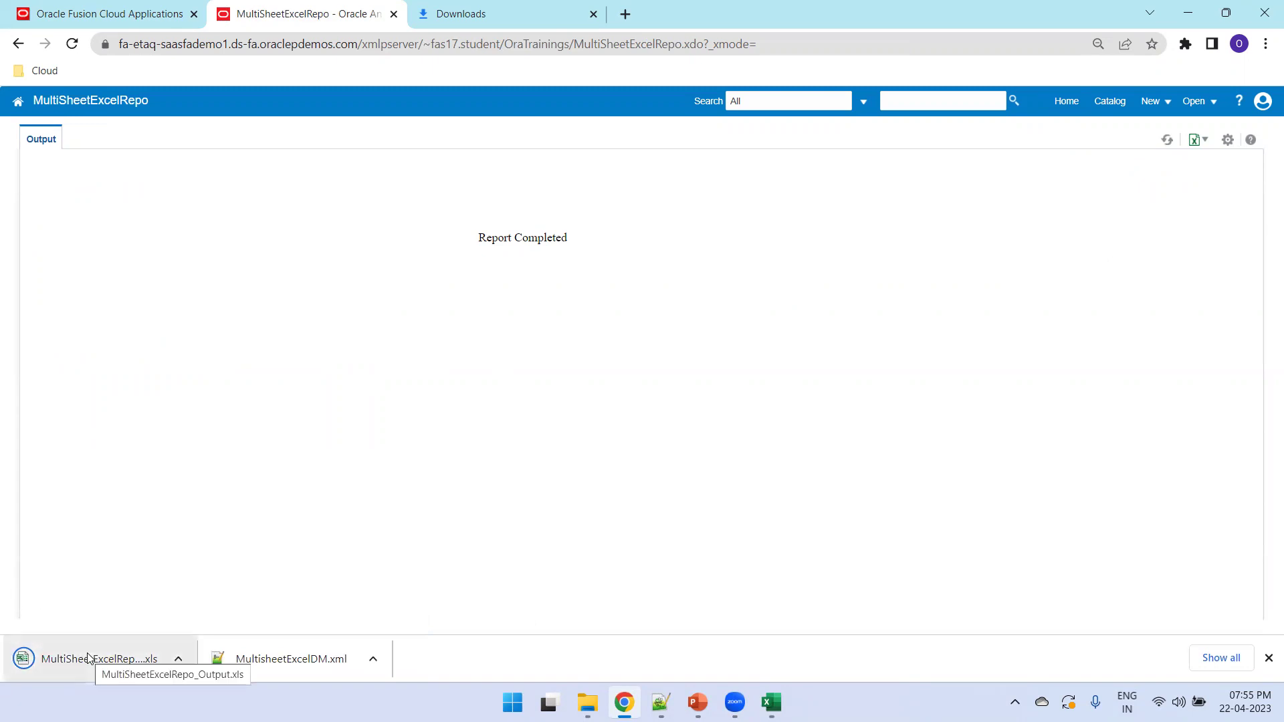
{"action": "left_click", "coordinate": [87, 658]}
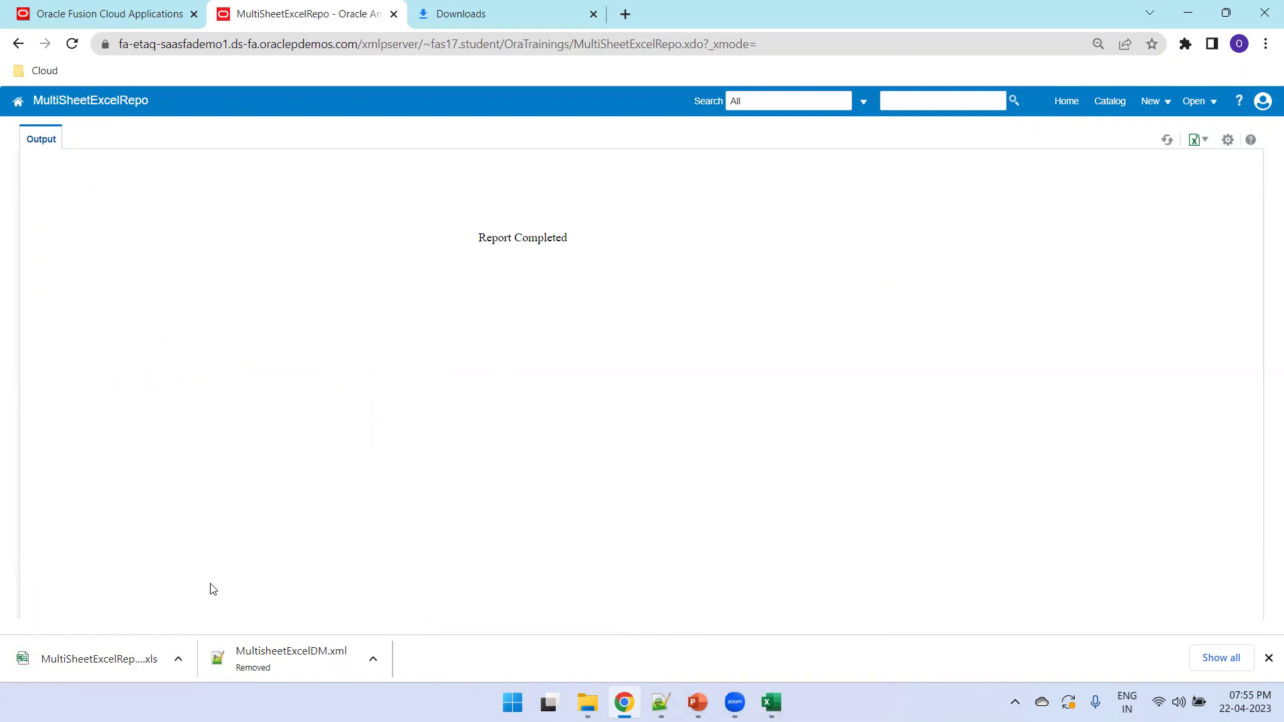
{"action": "left_click", "coordinate": [118, 647]}
- Verify the output's LegalEntity, Ledger and BusinessUnit sheets are populated, then minimise the workbook
{"action": "left_click", "coordinate": [272, 451]}
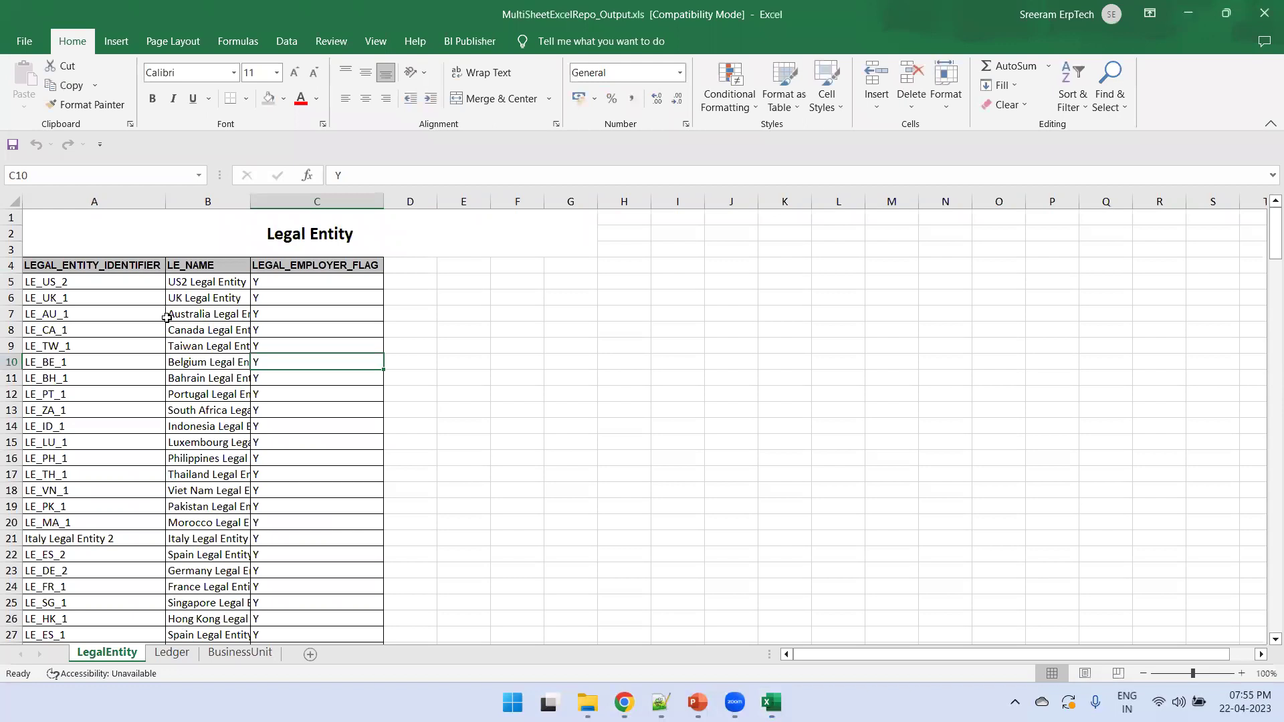
{"action": "scroll", "coordinate": [174, 535], "scroll_direction": "down", "scroll_amount": 12}
{"action": "left_click", "coordinate": [176, 654]}
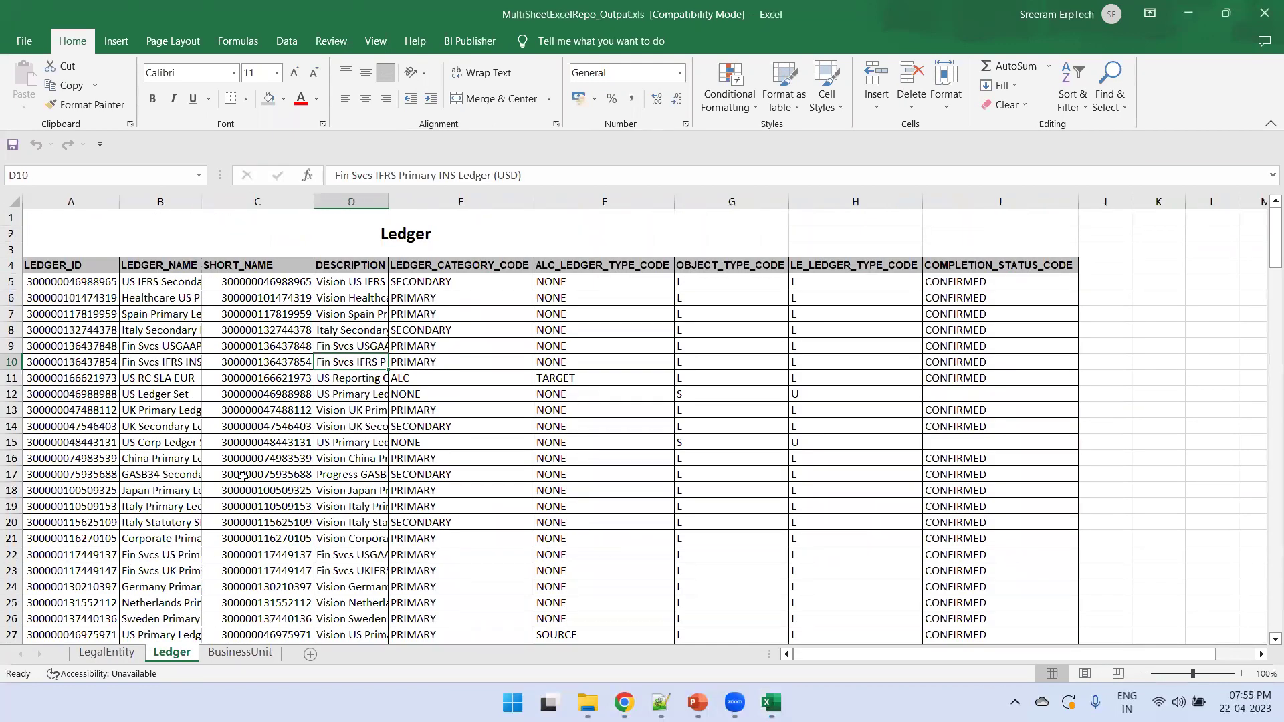
{"action": "left_click", "coordinate": [242, 654]}
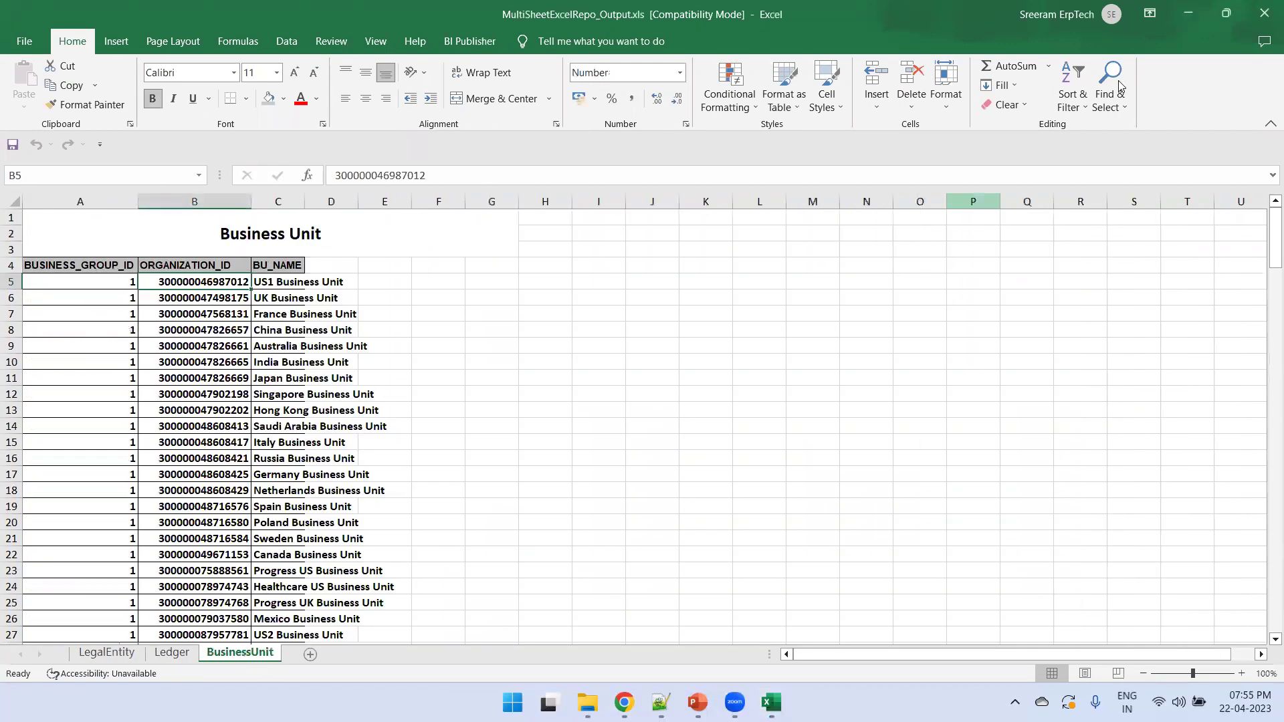
{"action": "left_click", "coordinate": [1178, 13]}
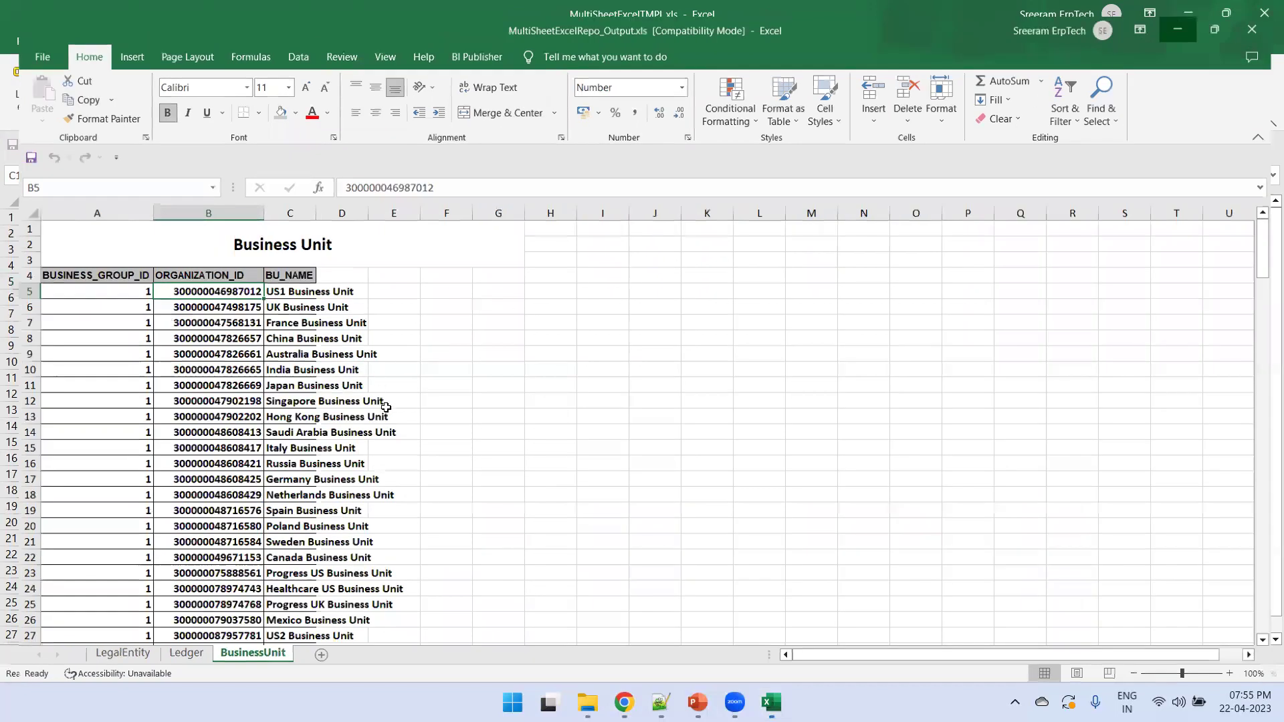
- Go back to the MultiSheetExcelRepo report page and minimise the MultiSheetExcelTMPL.xls template window
{"action": "key", "text": "alt+Tab"}
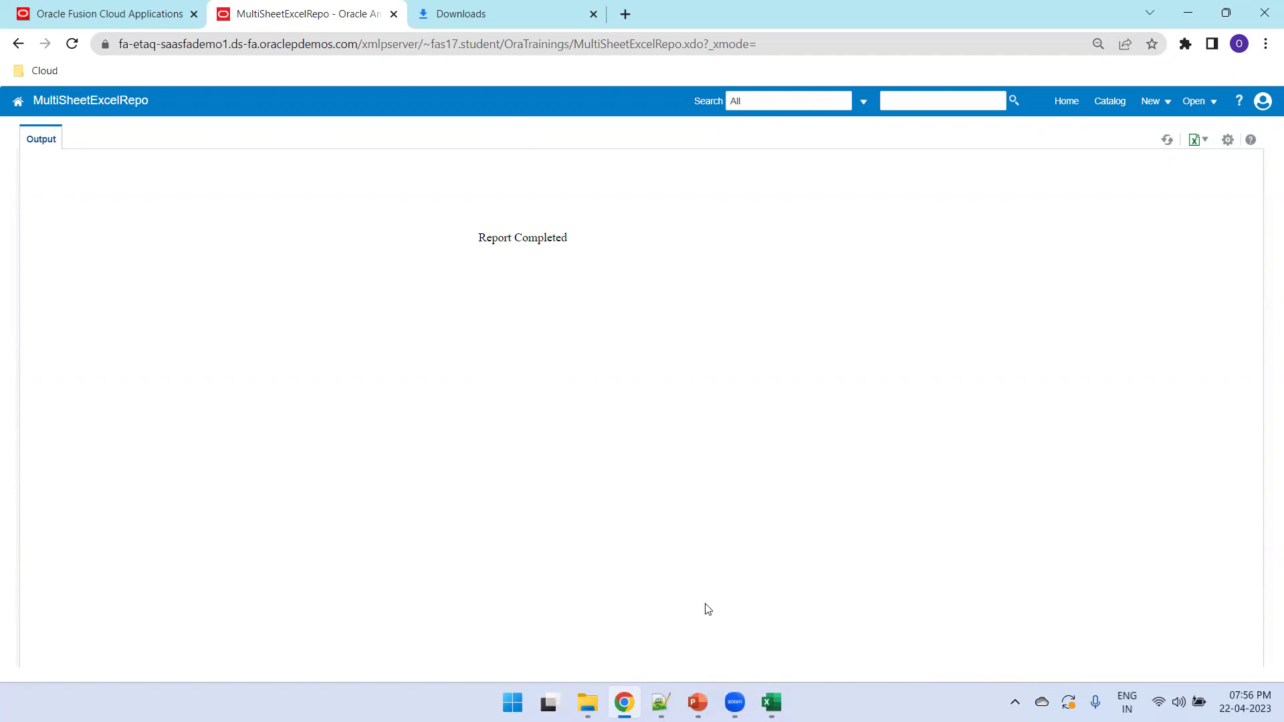
{"action": "left_click", "coordinate": [771, 702]}
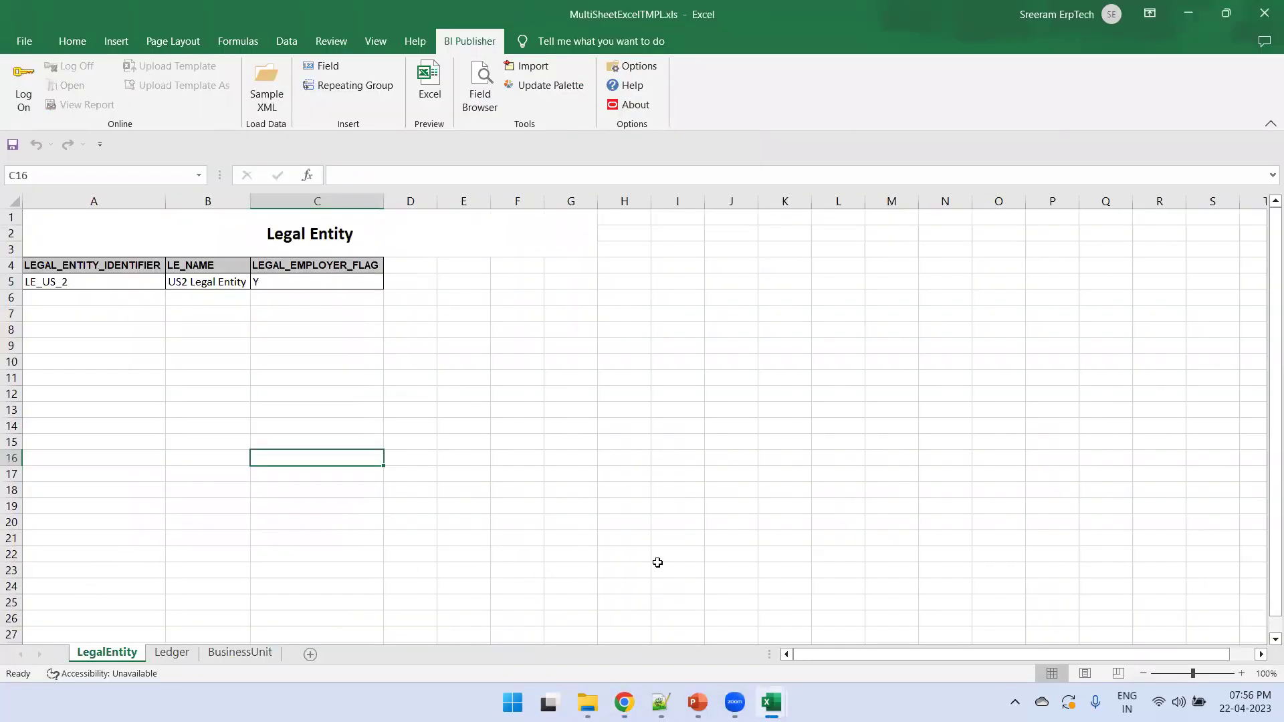
{"action": "left_click", "coordinate": [1188, 12]}
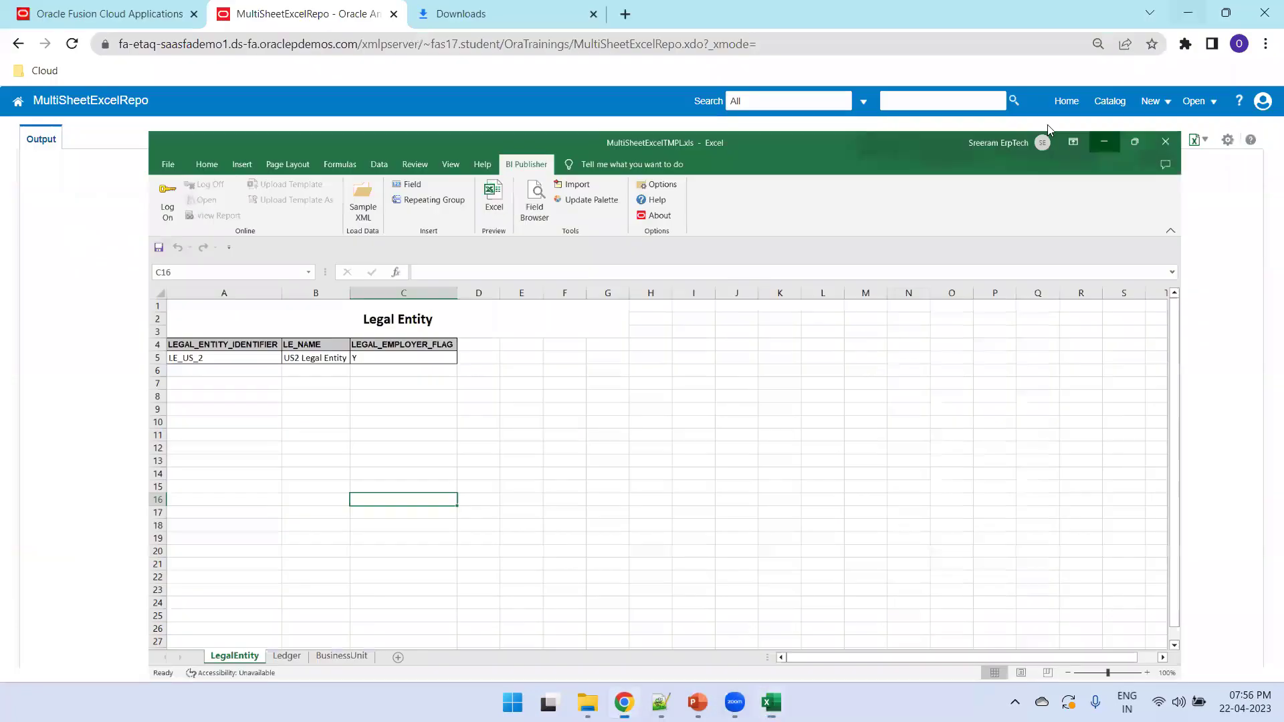